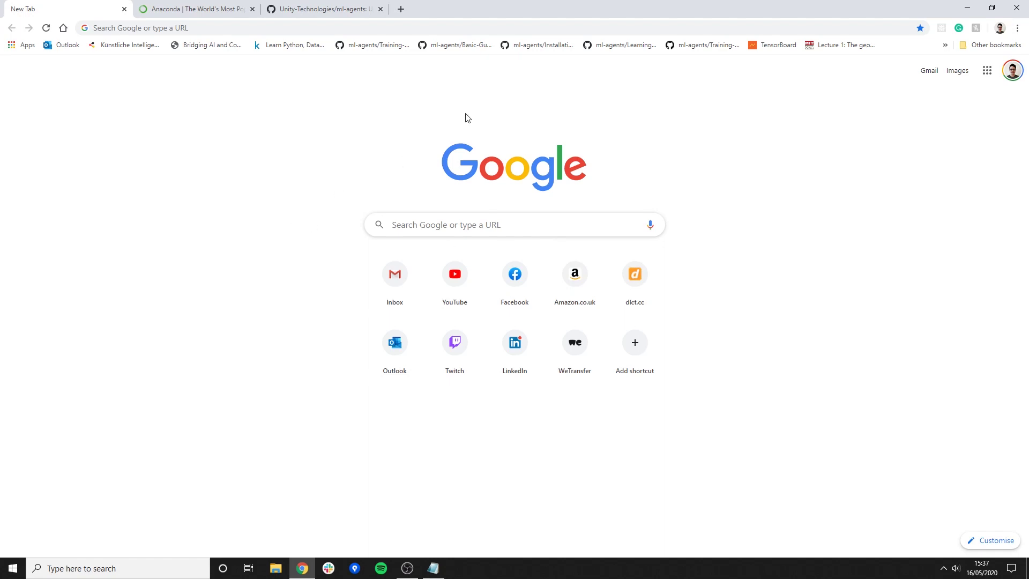
- Search Google for "unity hub" and open the Unity download page
click(451, 222)
text(unity h)
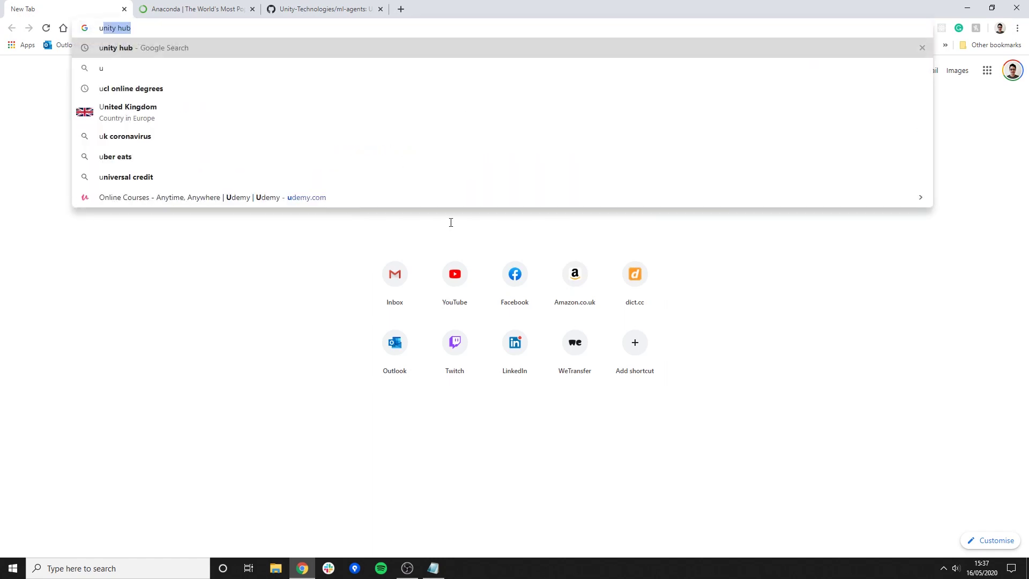
text(un)
key(Return)
click(178, 87)
key(BackSpace)
text(b)
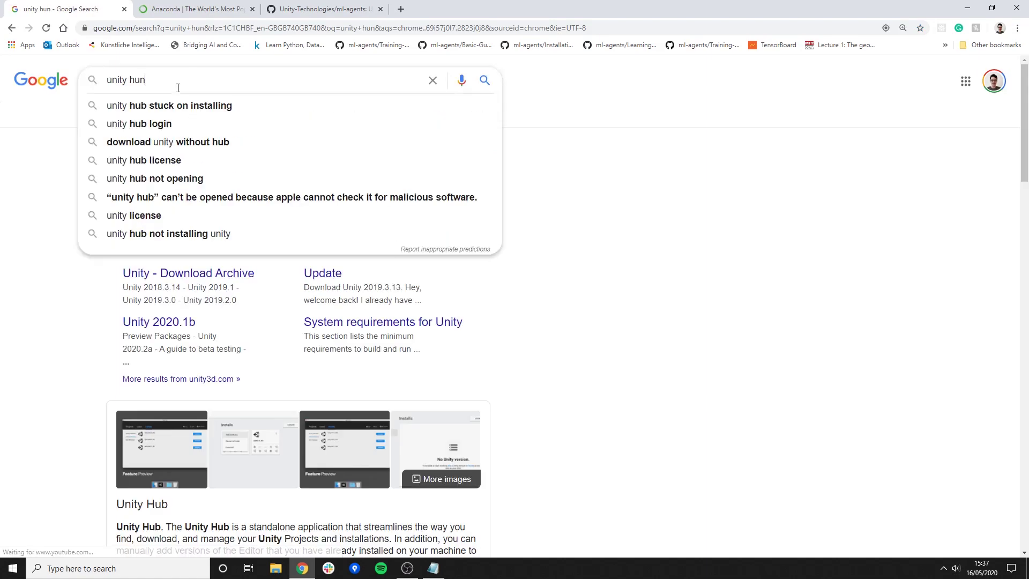
key(Return)
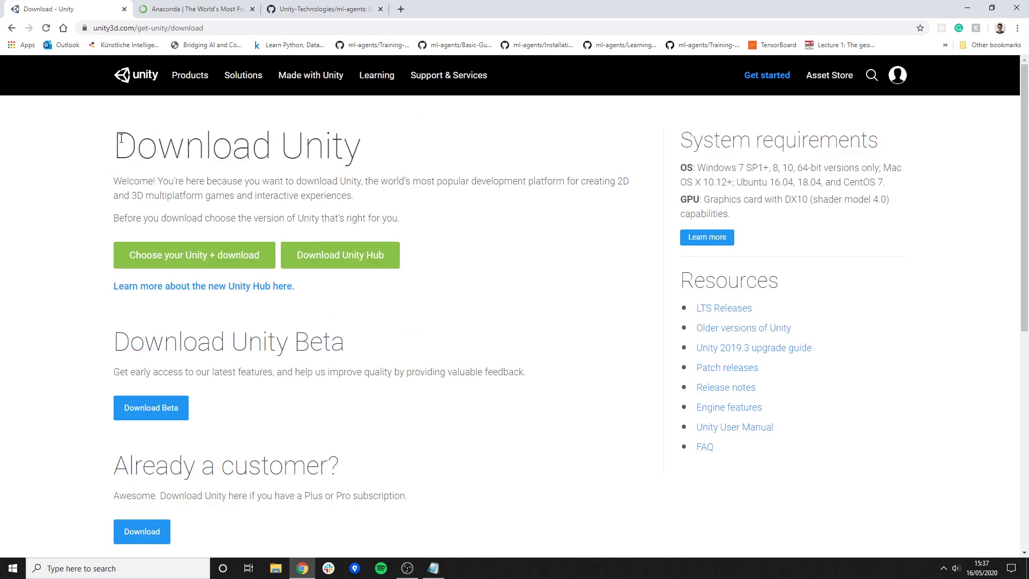
- Download the Unity Hub installer from the Download Unity page and dismiss the finished download notice
drag(119, 136, 402, 161)
click(403, 160)
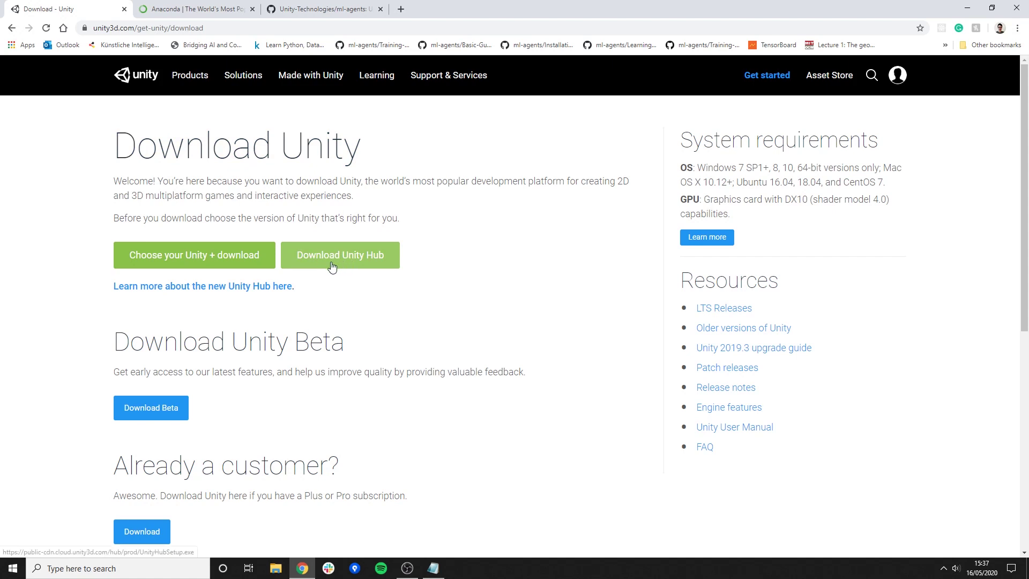
click(356, 260)
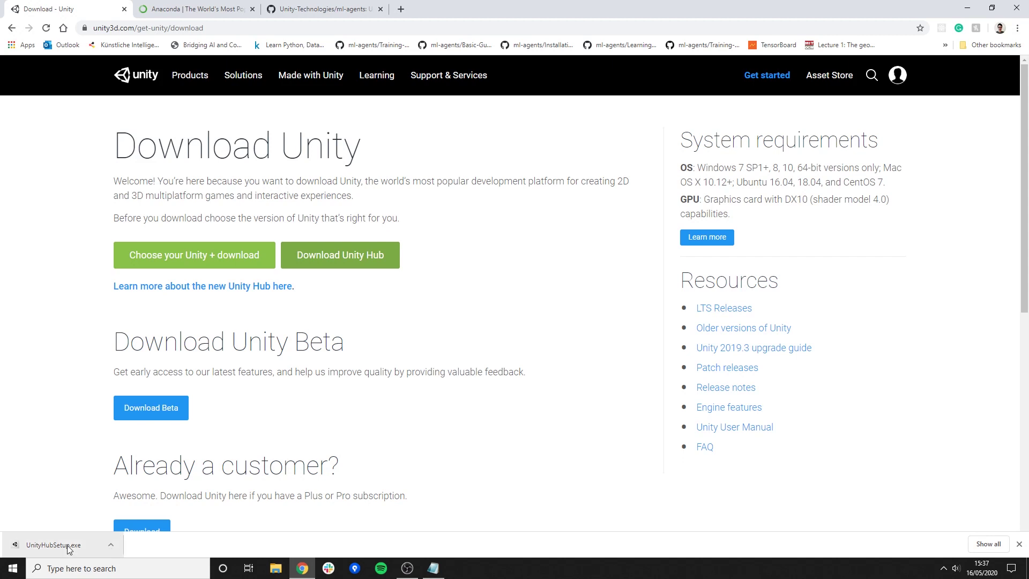
click(111, 545)
click(139, 507)
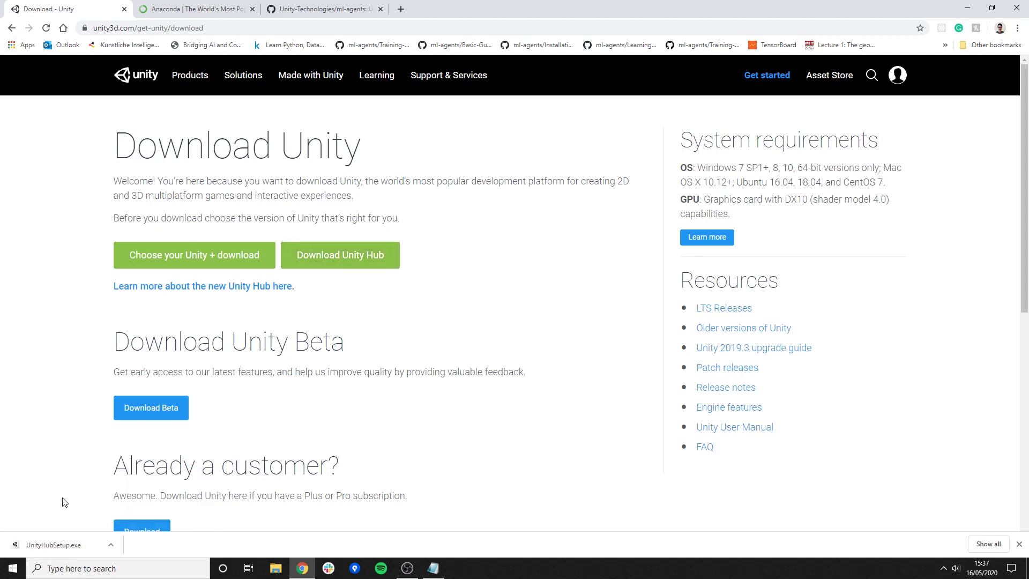
click(1018, 544)
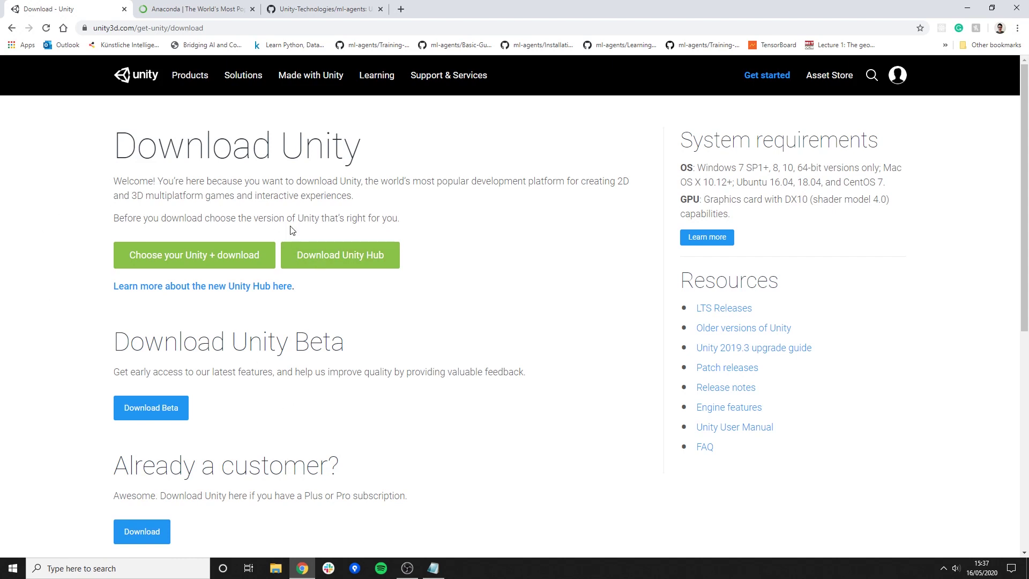
- Switch to the anaconda.com page and open the Individual Edition product page
click(217, 15)
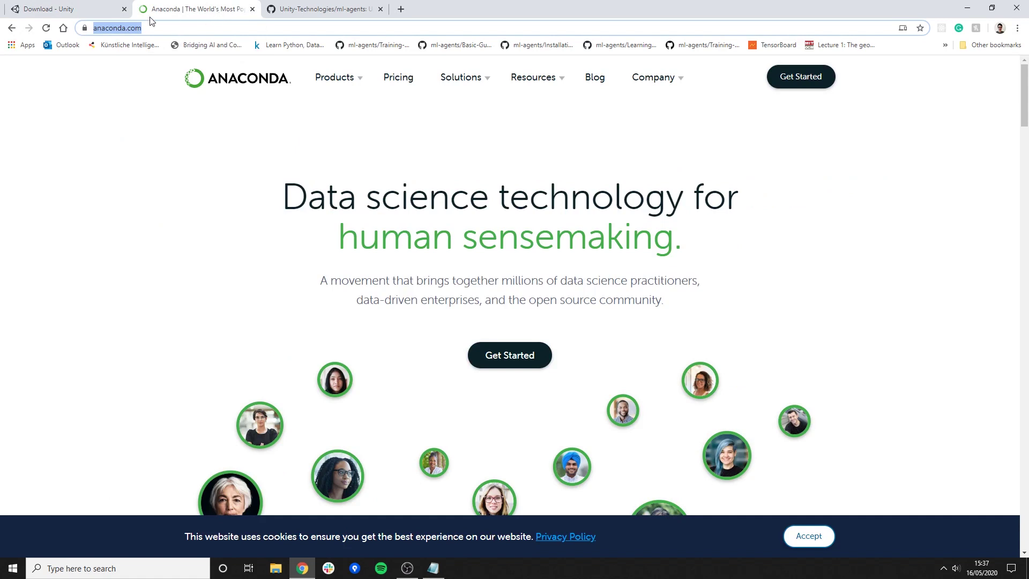
click(133, 29)
drag(223, 28, 94, 28)
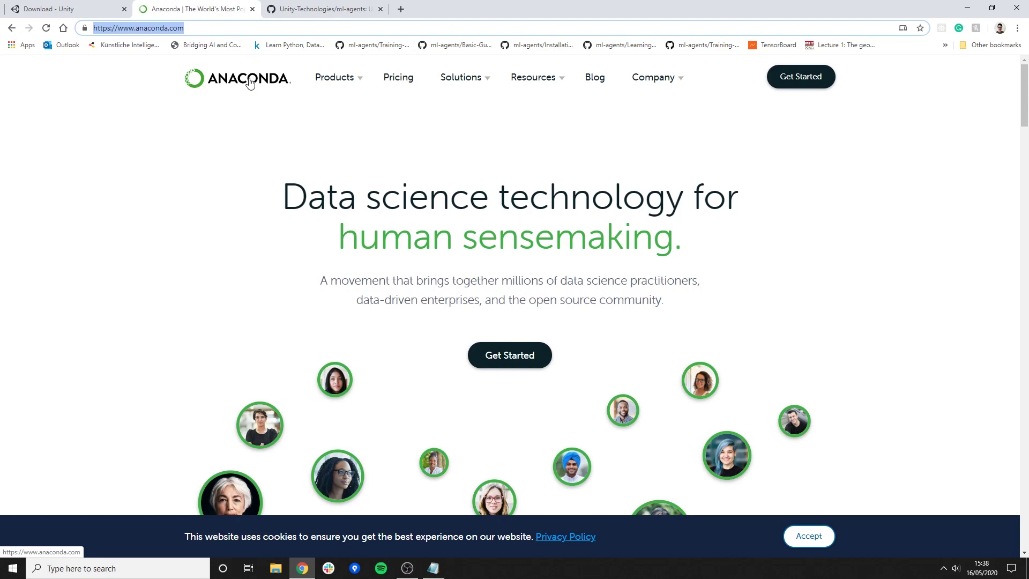
click(145, 111)
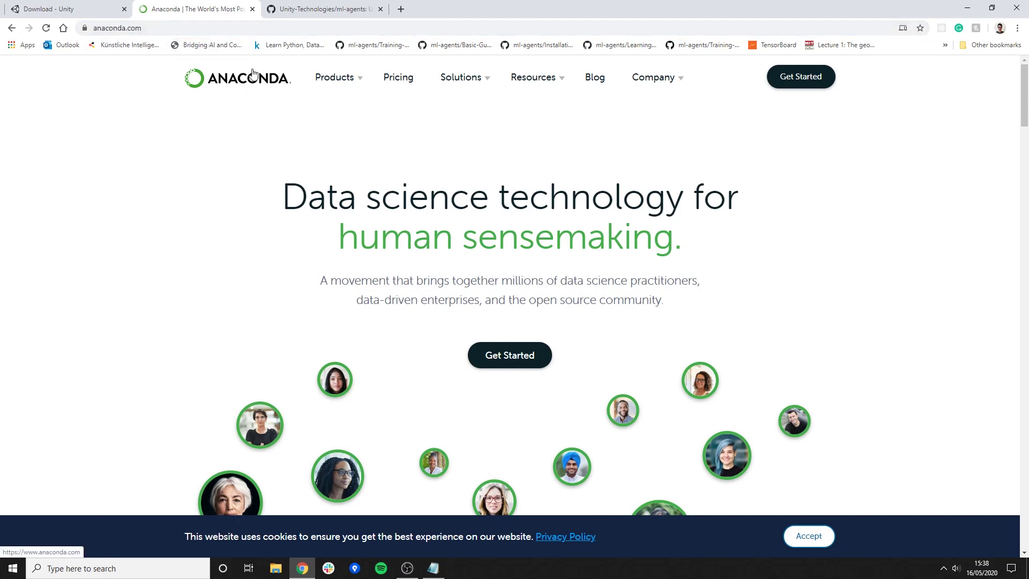
click(118, 28)
mouse_move(342, 80)
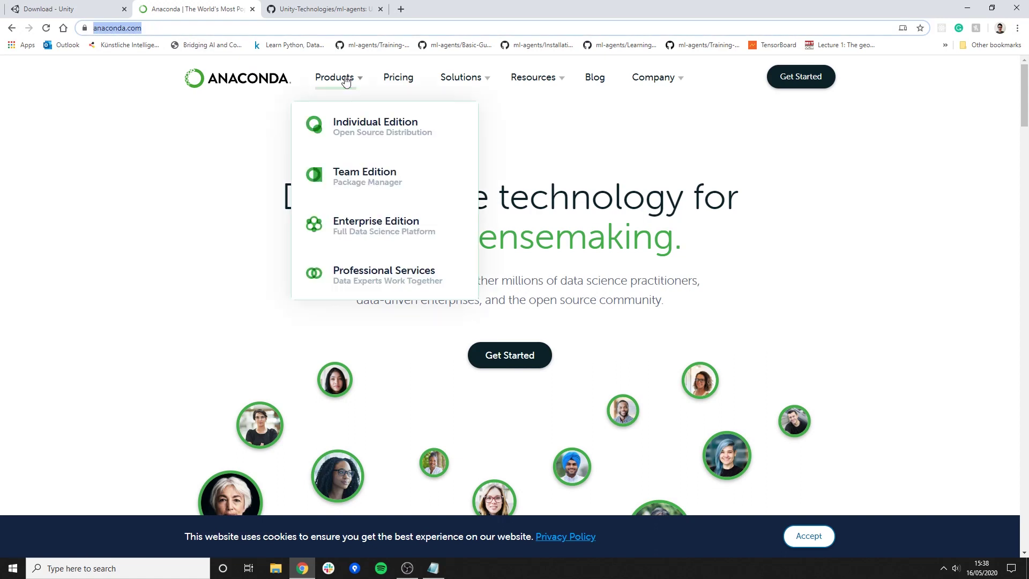
click(363, 127)
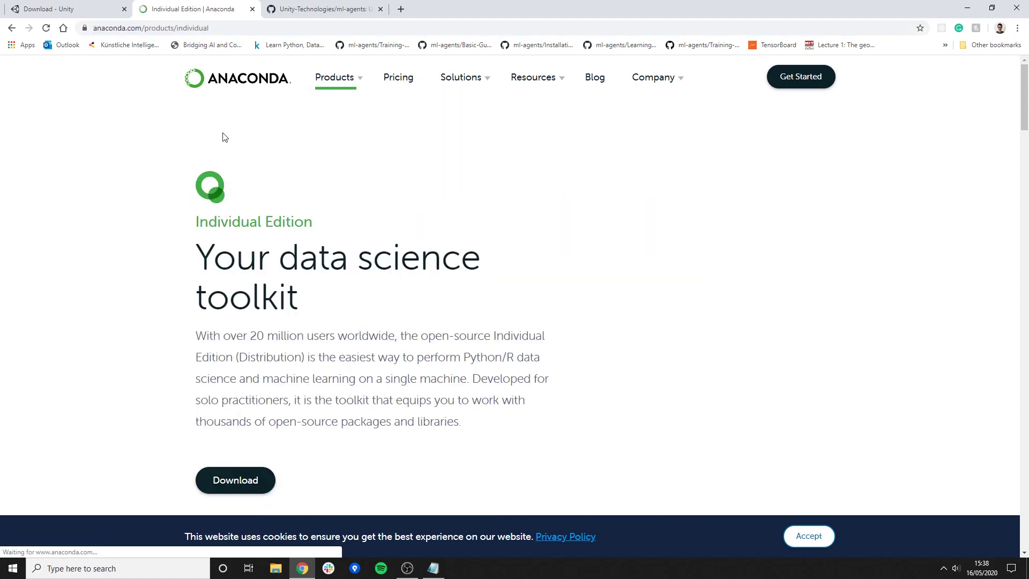
- Start downloading the Windows 64-Bit Graphical Installer for Python 3.7 from the Individual Edition page
scroll(180, 161, down, 4)
scroll(180, 161, down, 20)
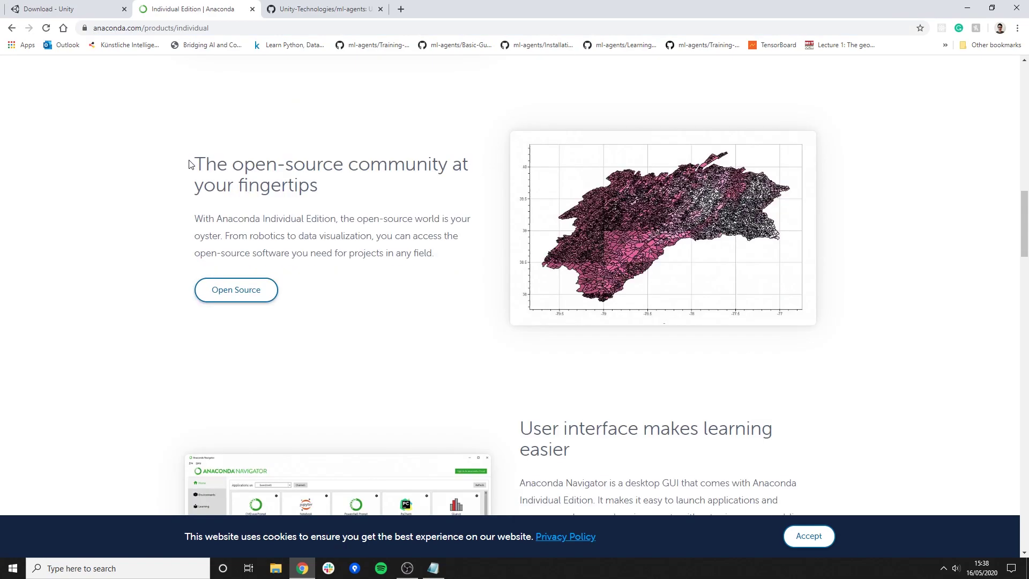
scroll(190, 168, down, 15)
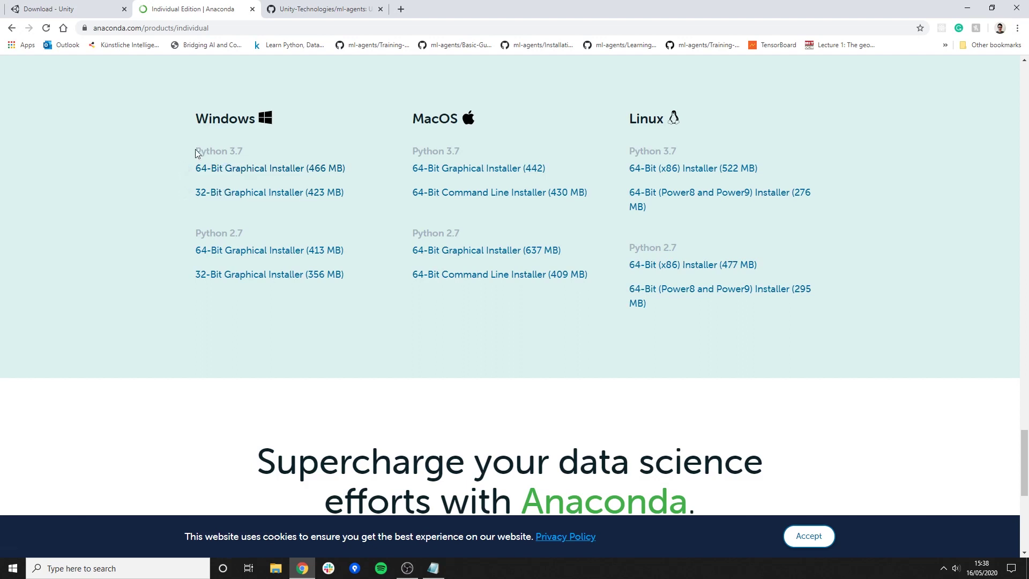
drag(196, 151, 245, 156)
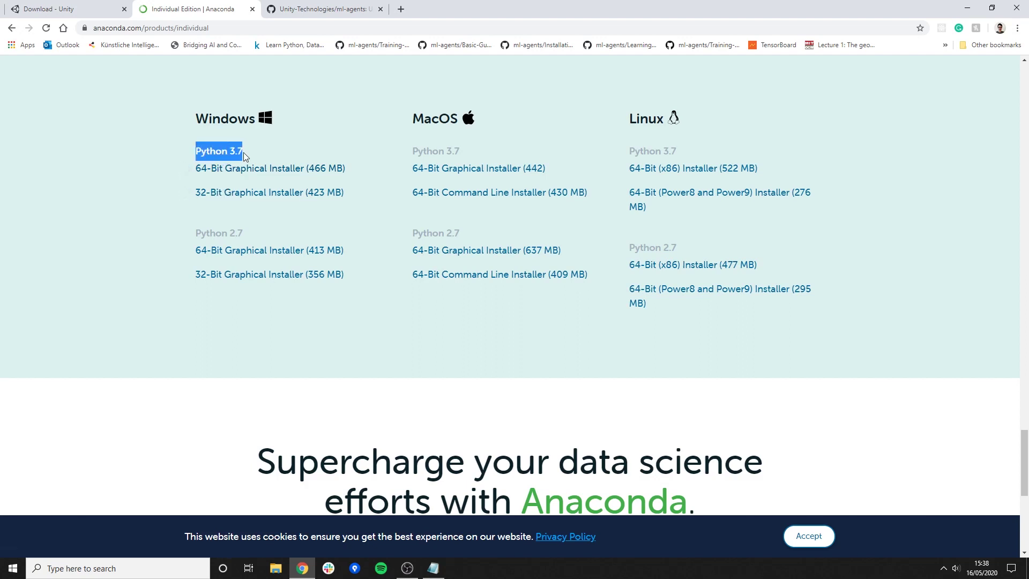
click(268, 193)
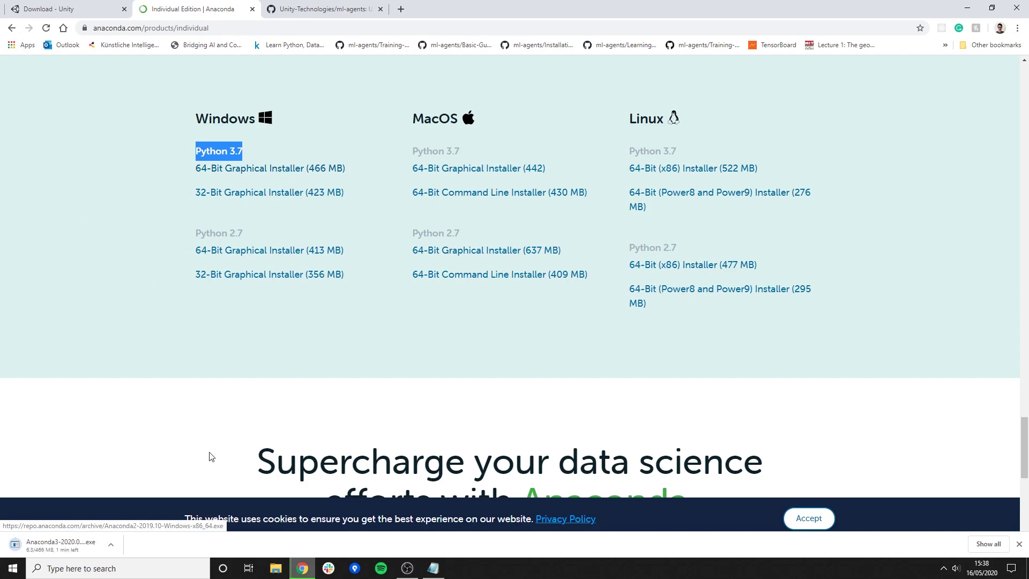
- Cancel the running Anaconda installer download, return to the start of the page and dismiss the download notice
click(117, 545)
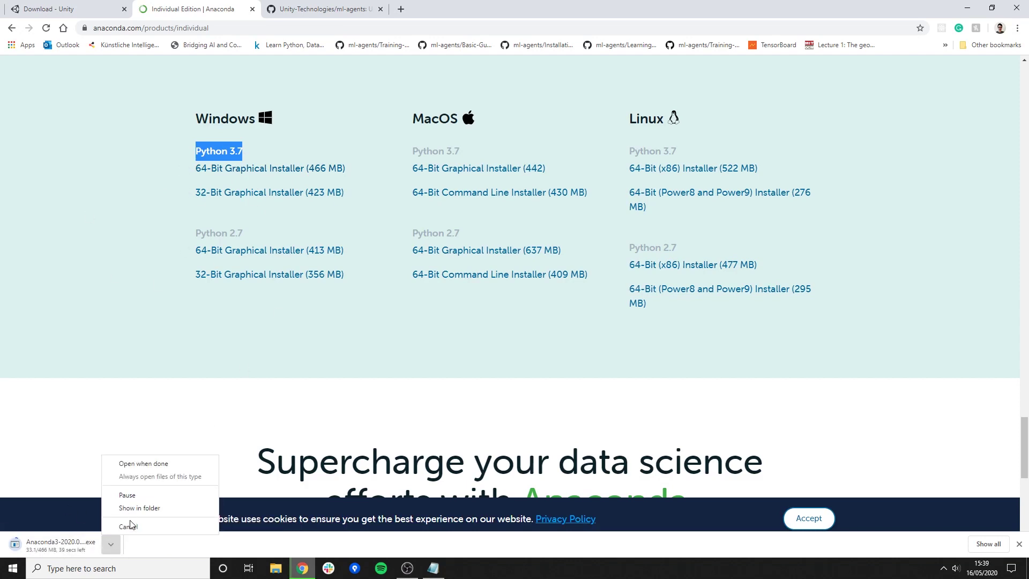
click(131, 526)
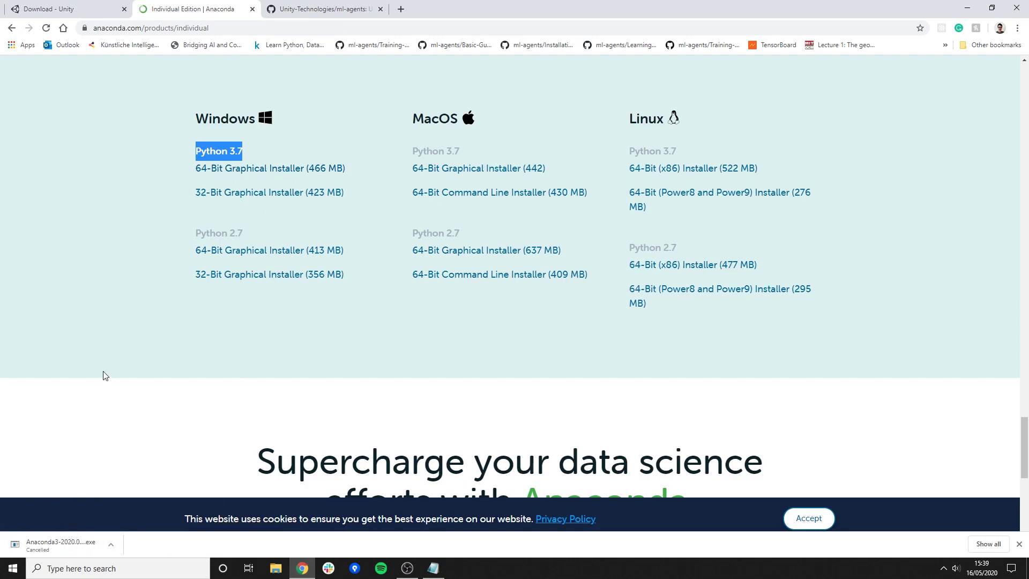
scroll(103, 372, up, 20)
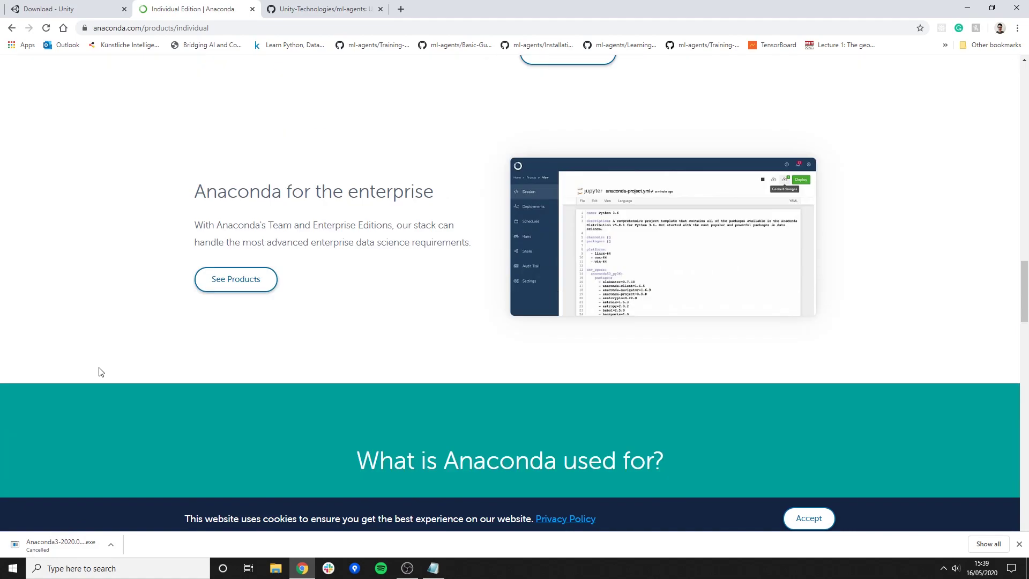
scroll(100, 372, up, 10)
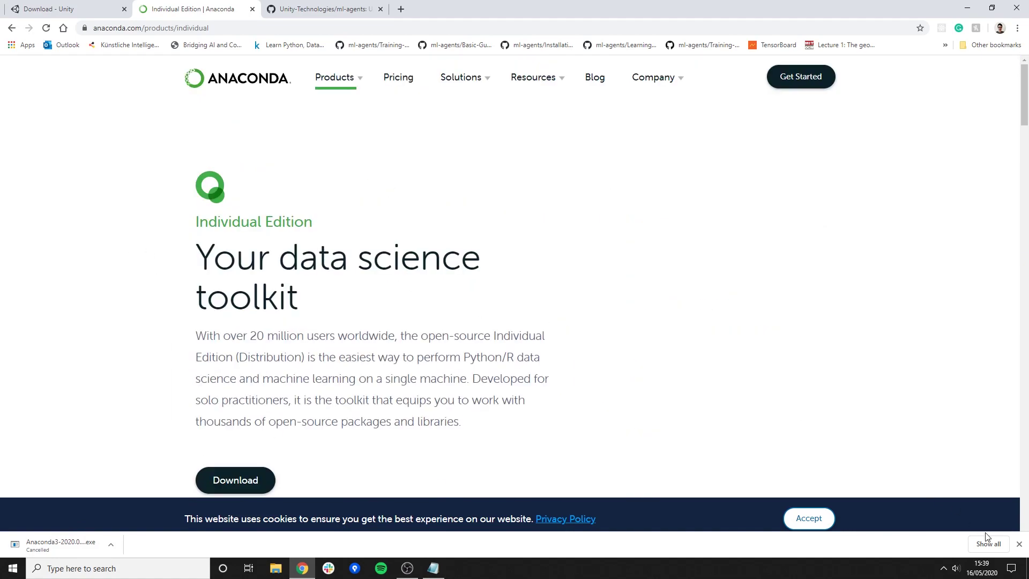
click(1018, 544)
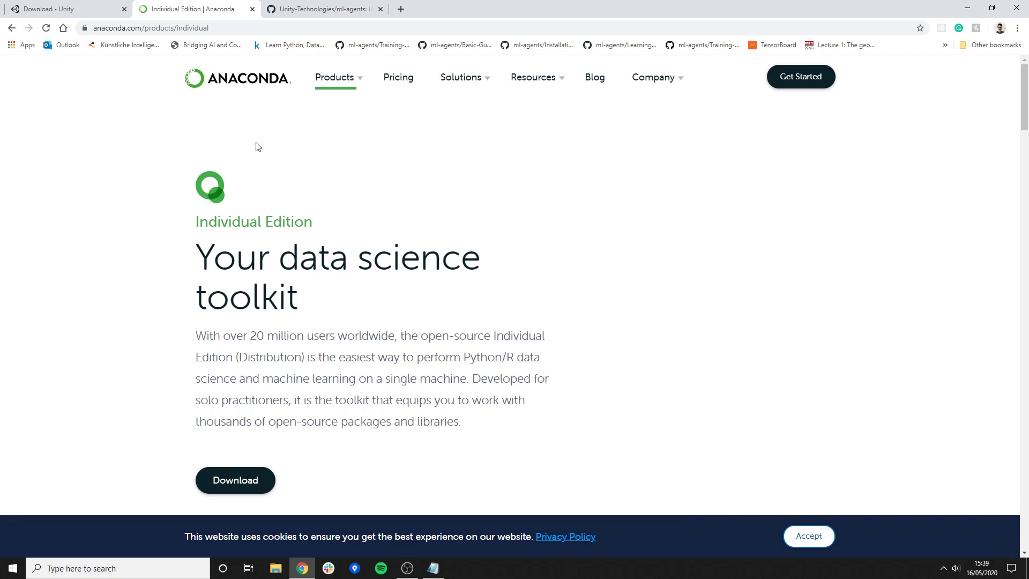
- Switch to the Unity-Technologies/ml-agents GitHub page and examine the repository's web address and owner
click(299, 13)
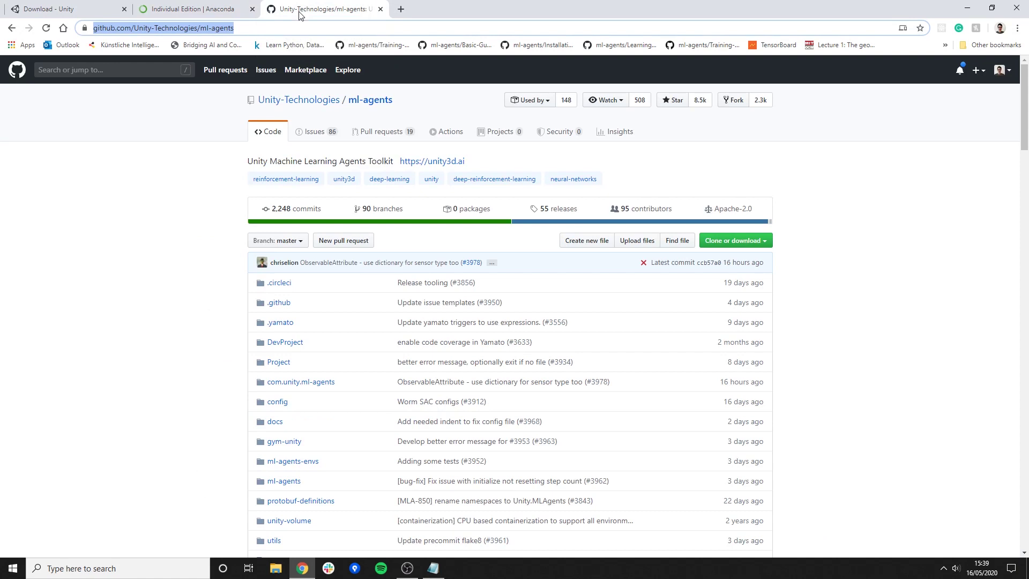
click(152, 221)
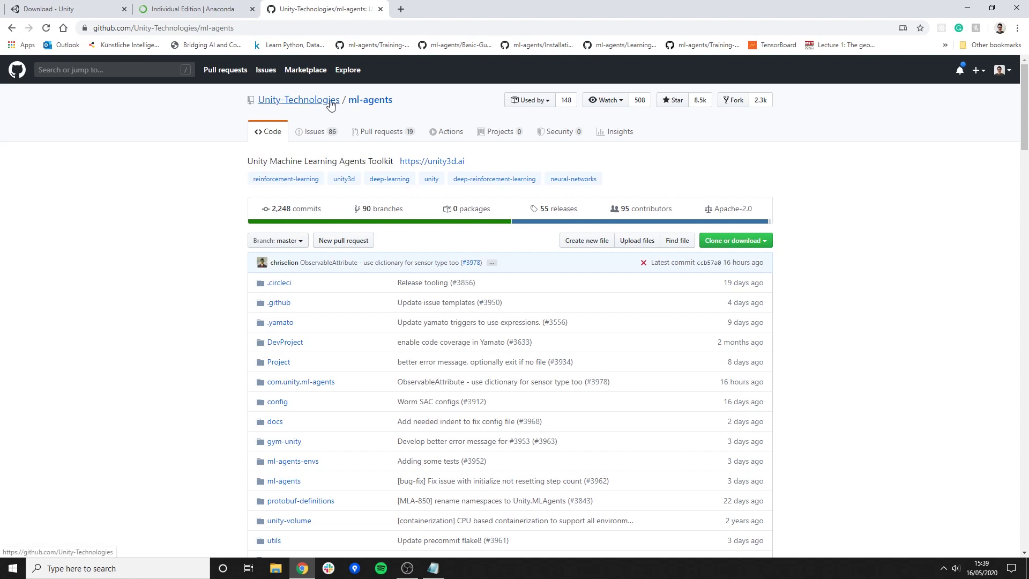
mouse_move(331, 105)
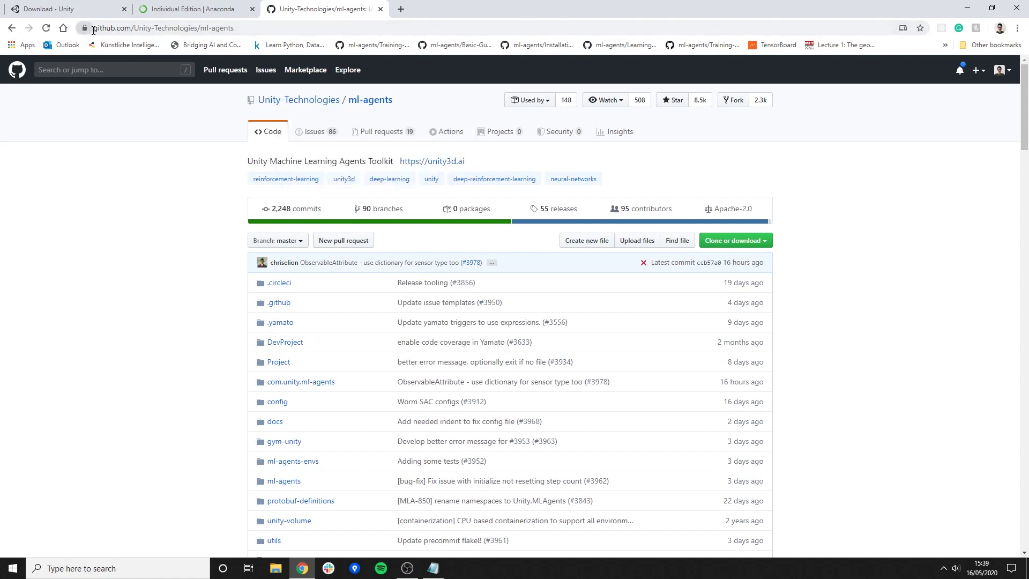
drag(94, 28, 248, 30)
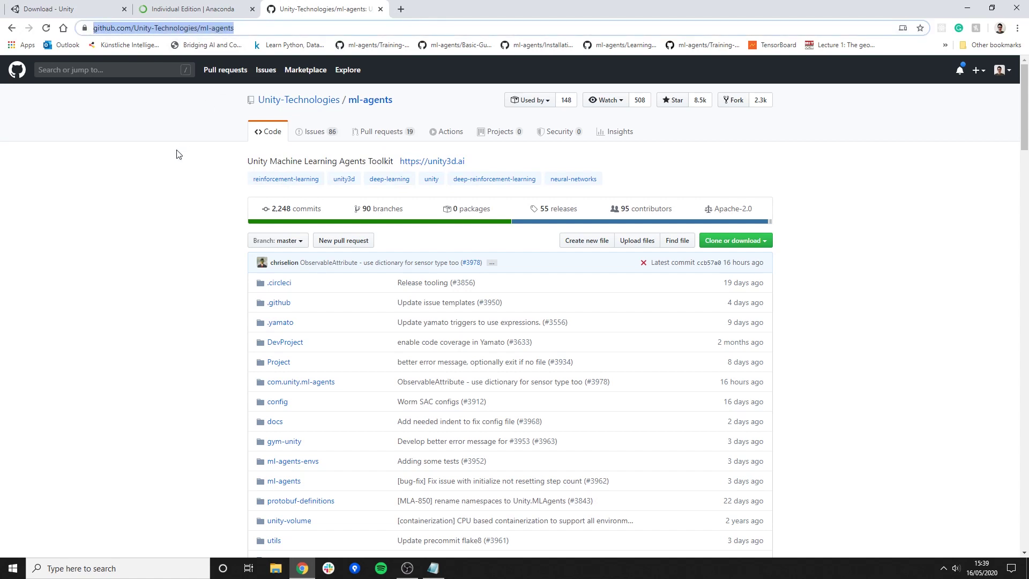
click(202, 28)
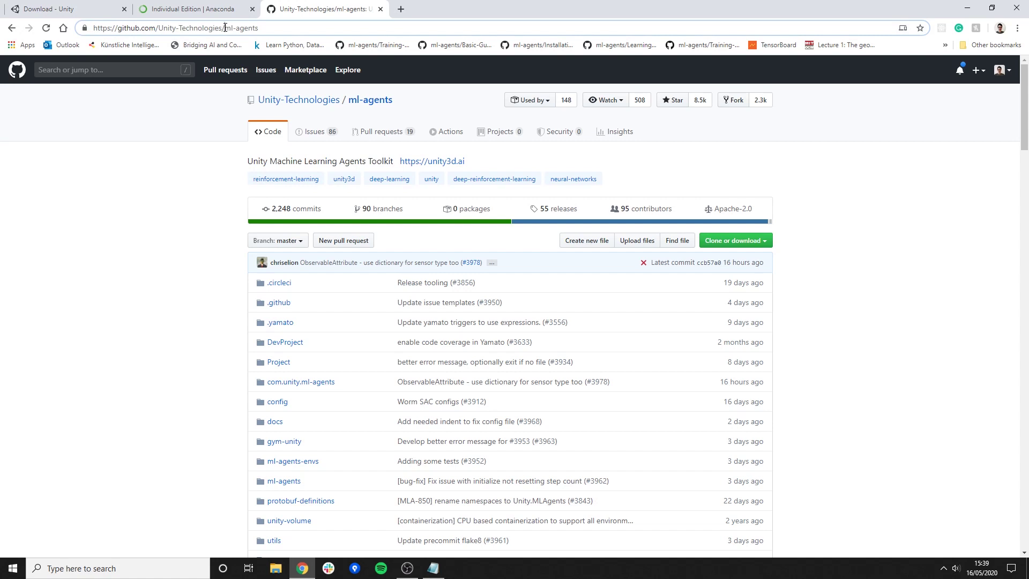
drag(224, 28, 260, 28)
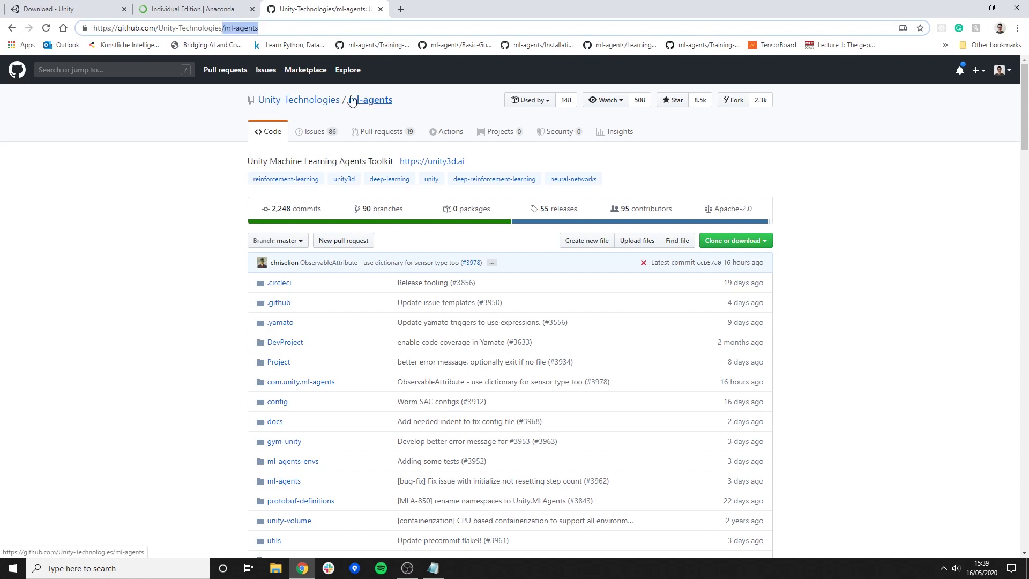
mouse_move(261, 104)
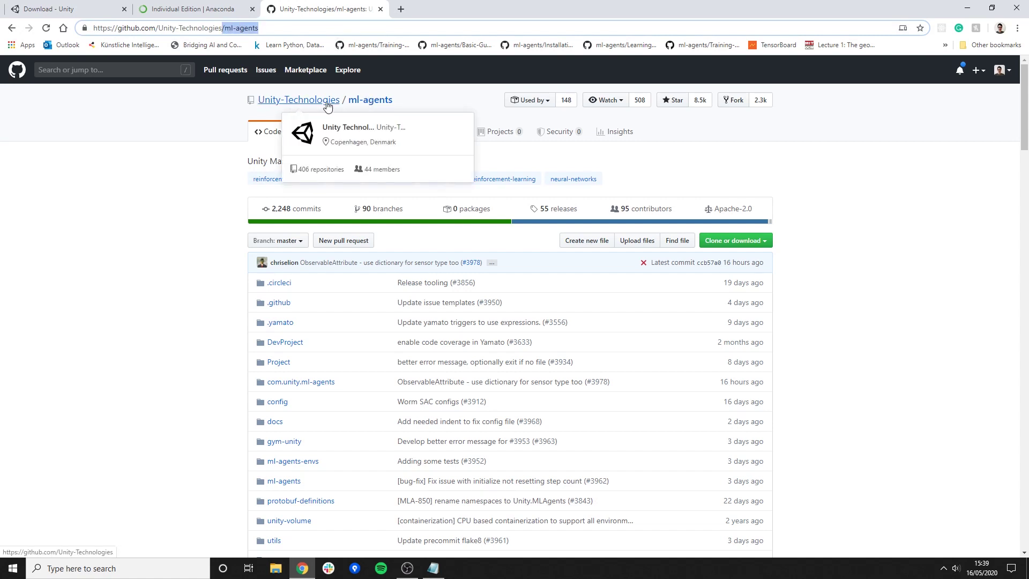
click(200, 196)
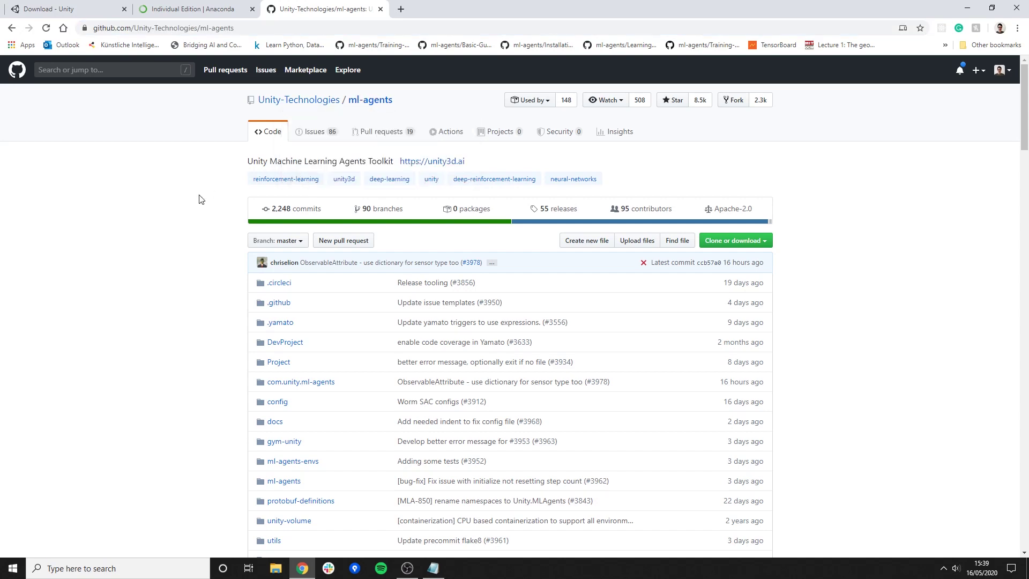
- Open the releases page of the ml-agents repository and go to the ML-Agents Release 1 entry
click(554, 212)
scroll(549, 191, down, 1)
triple_click(549, 192)
click(347, 187)
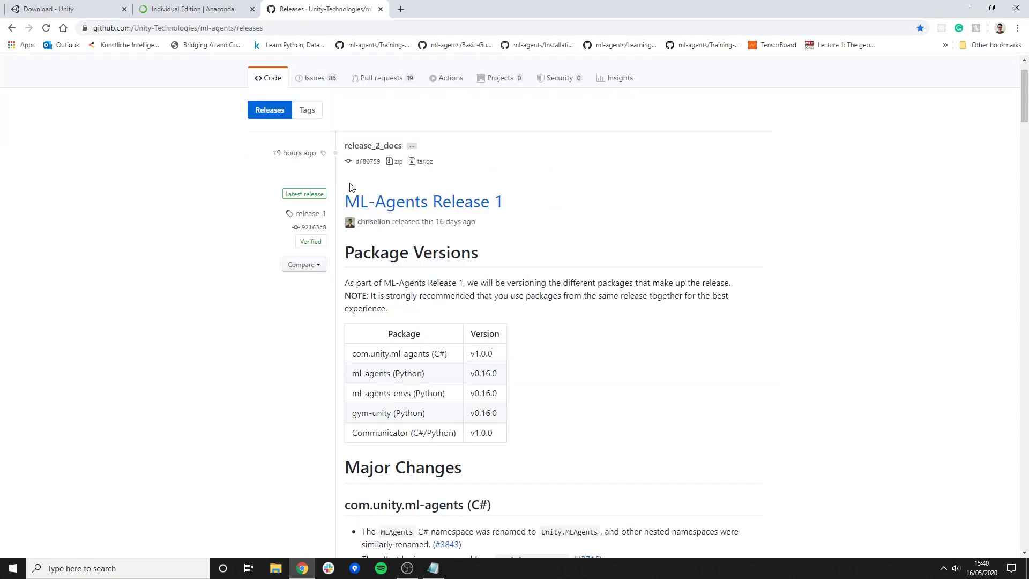
- Download the Source code (zip) asset of ML-Agents Release 1
scroll(584, 217, down, 1)
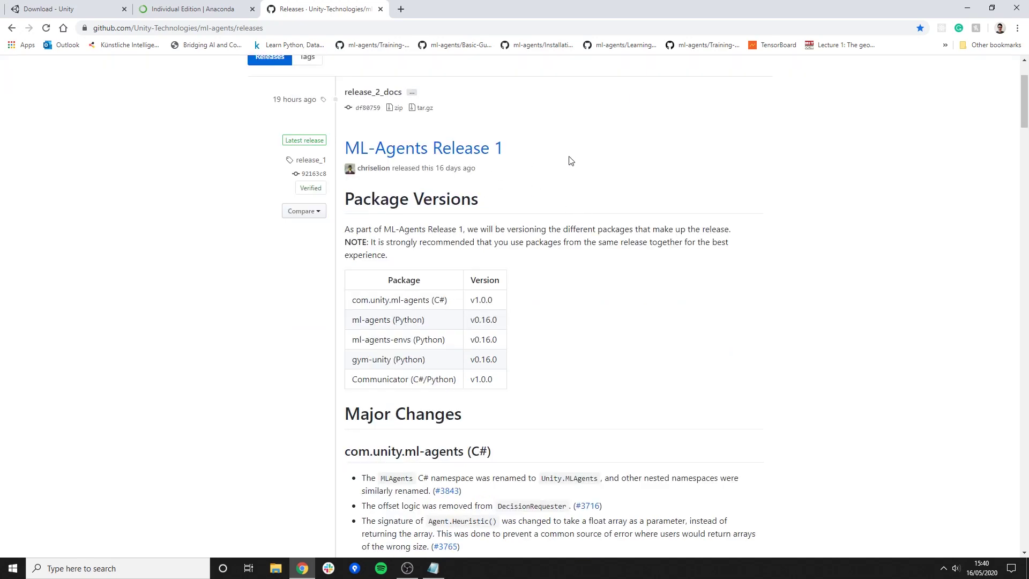
scroll(574, 166, down, 14)
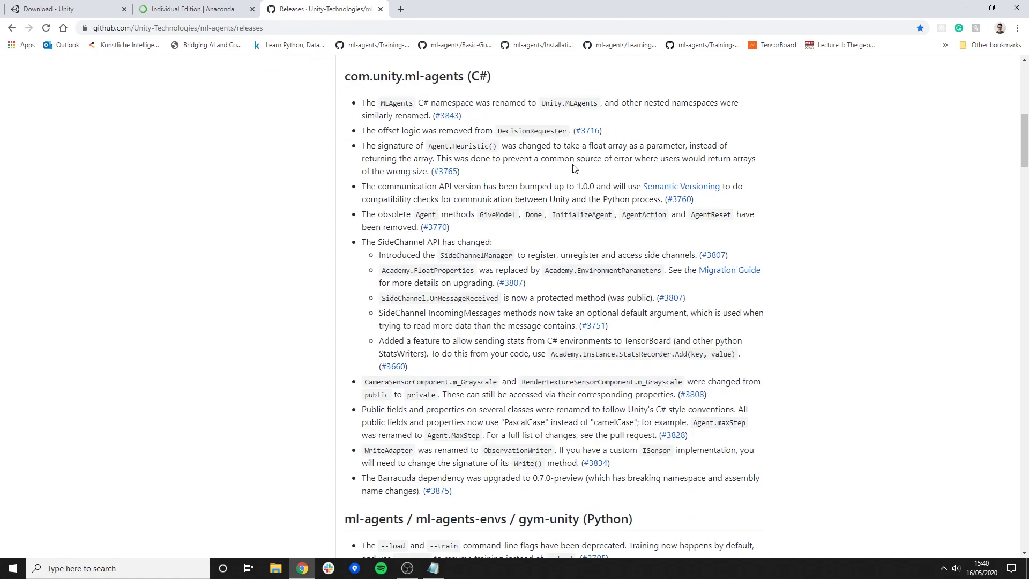
scroll(564, 175, down, 16)
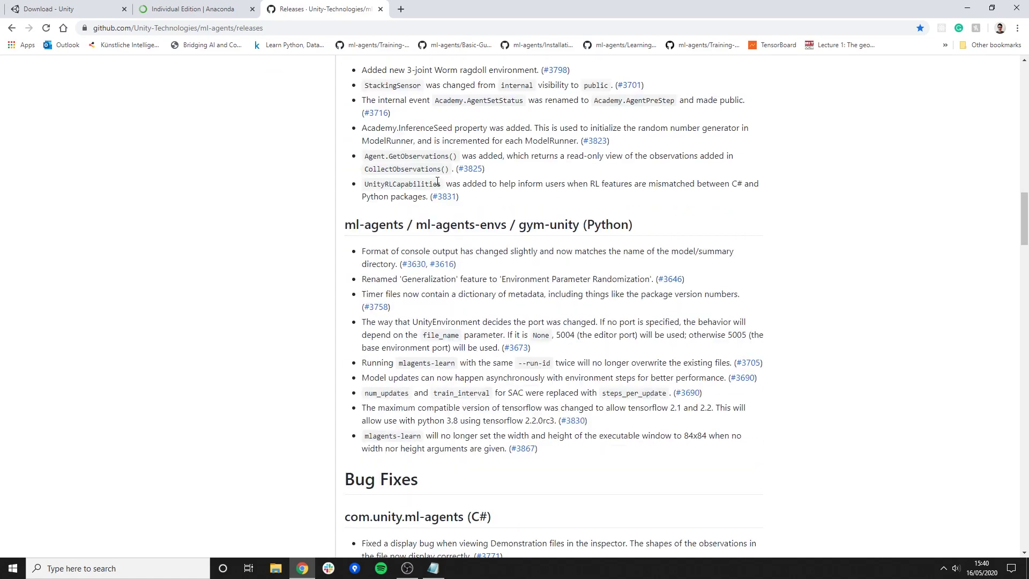
scroll(418, 170, up, 3)
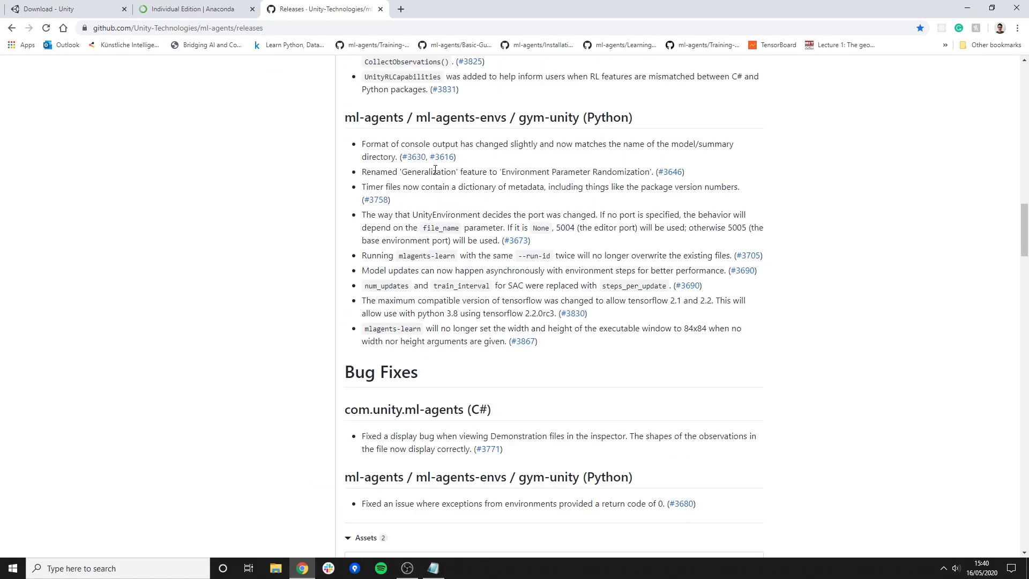
scroll(560, 230, down, 2)
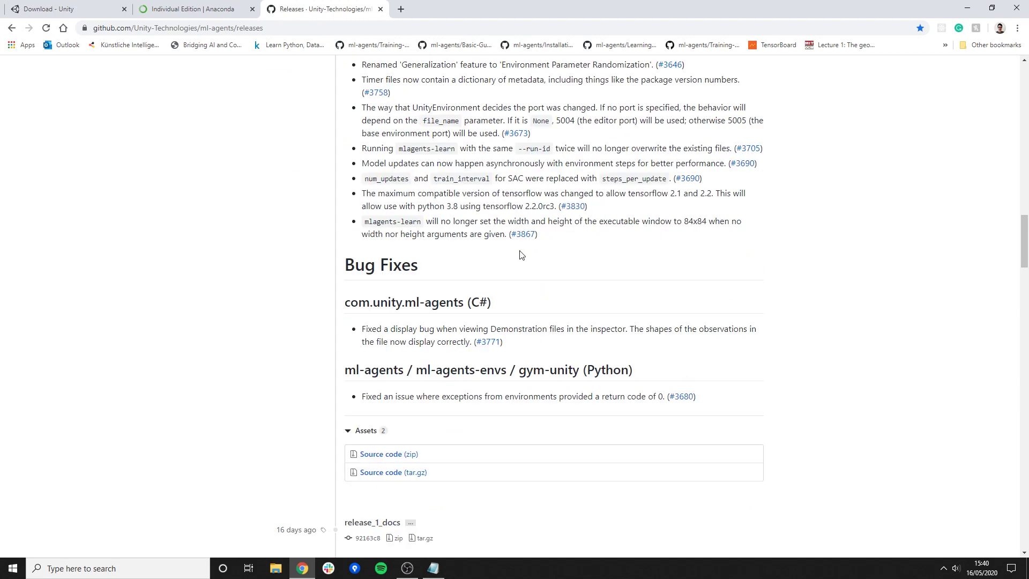
scroll(521, 252, down, 1)
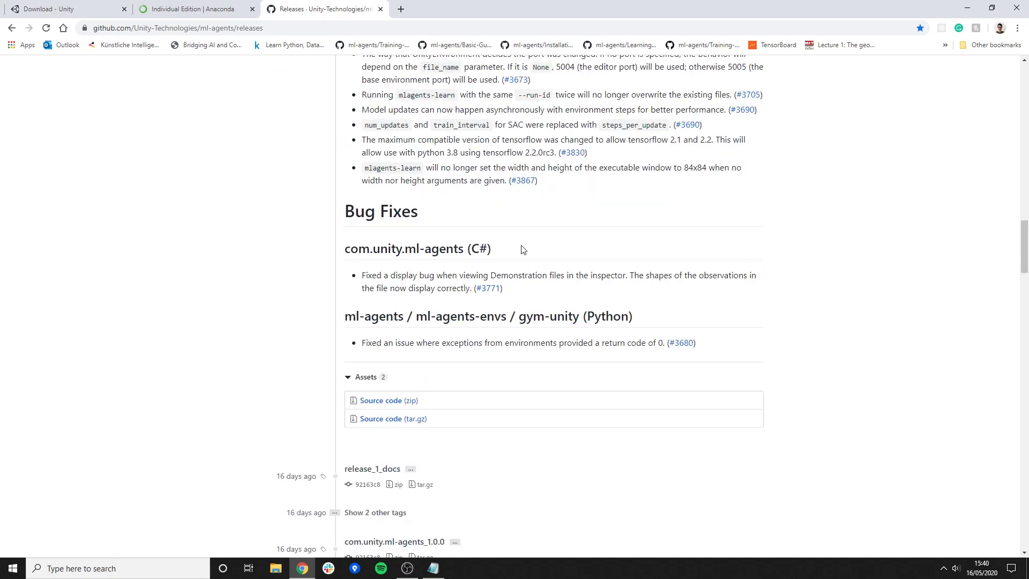
click(408, 405)
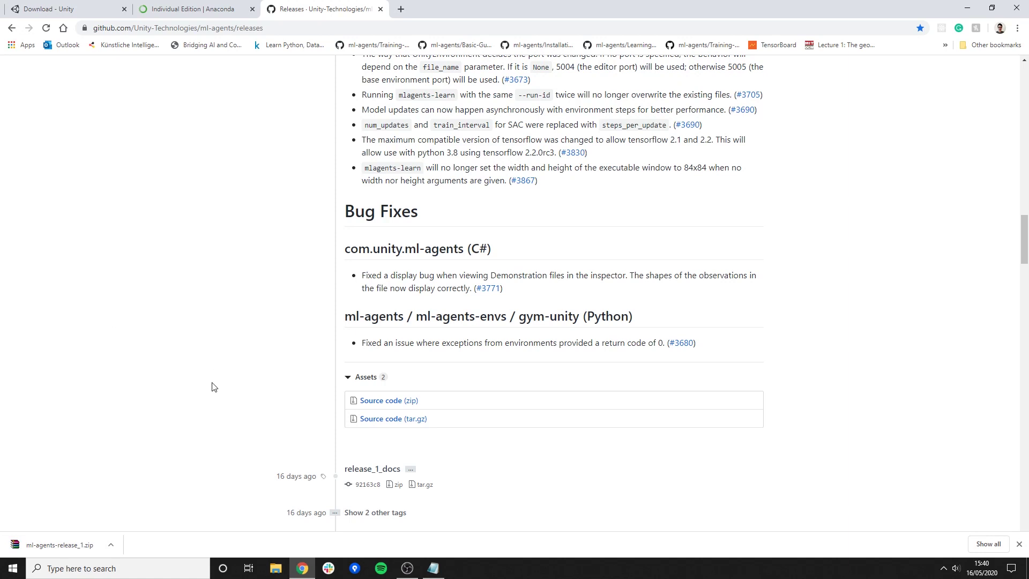
- Launch Unity Hub from the Windows search with "unity" and show the installed Unity versions
click(156, 566)
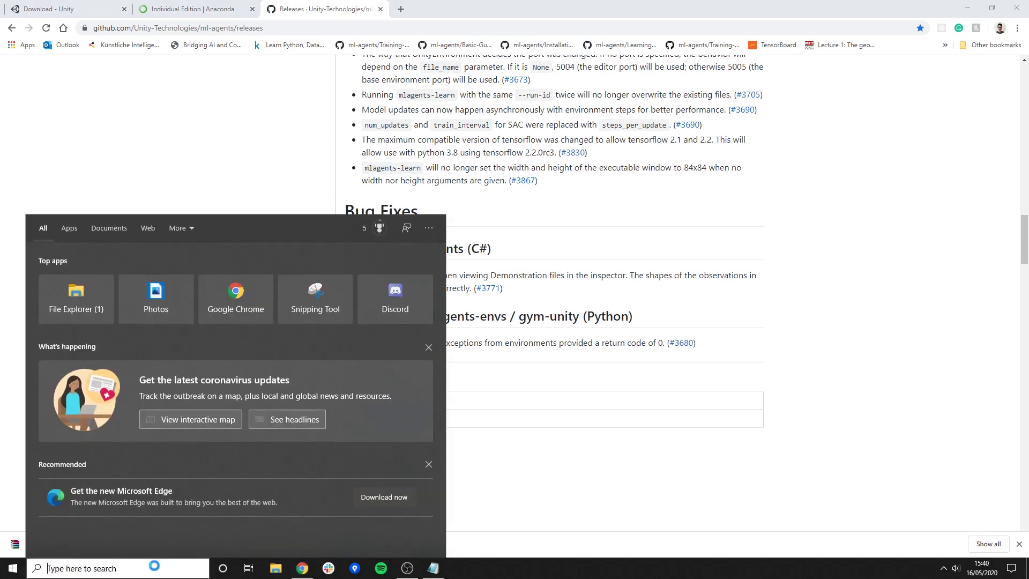
text(unity)
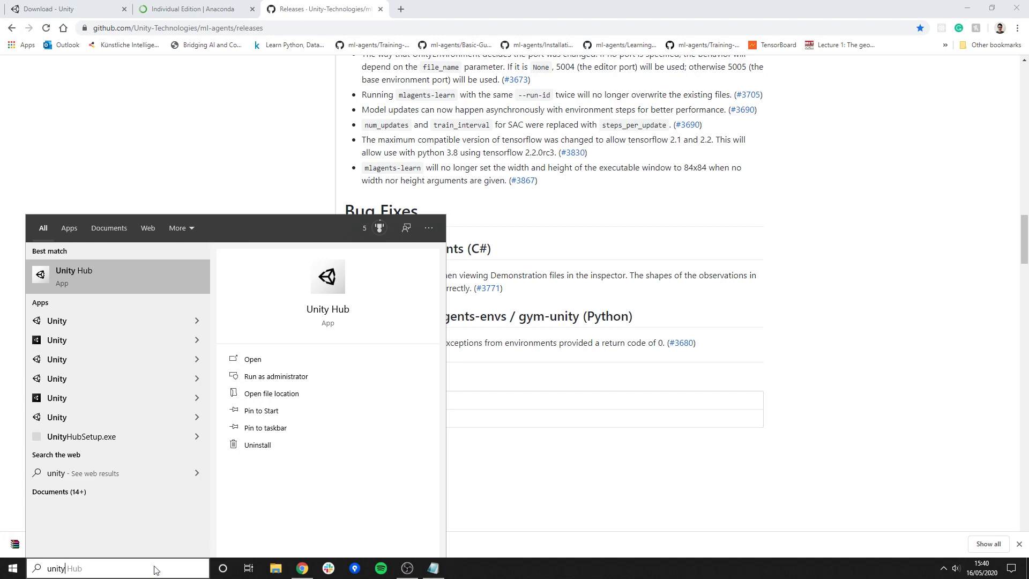
click(127, 272)
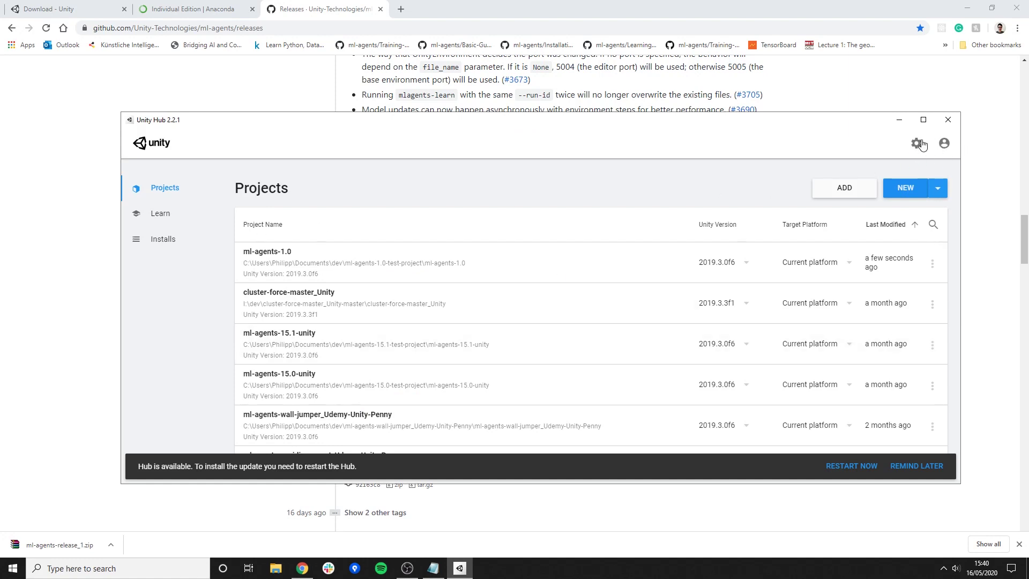
click(167, 239)
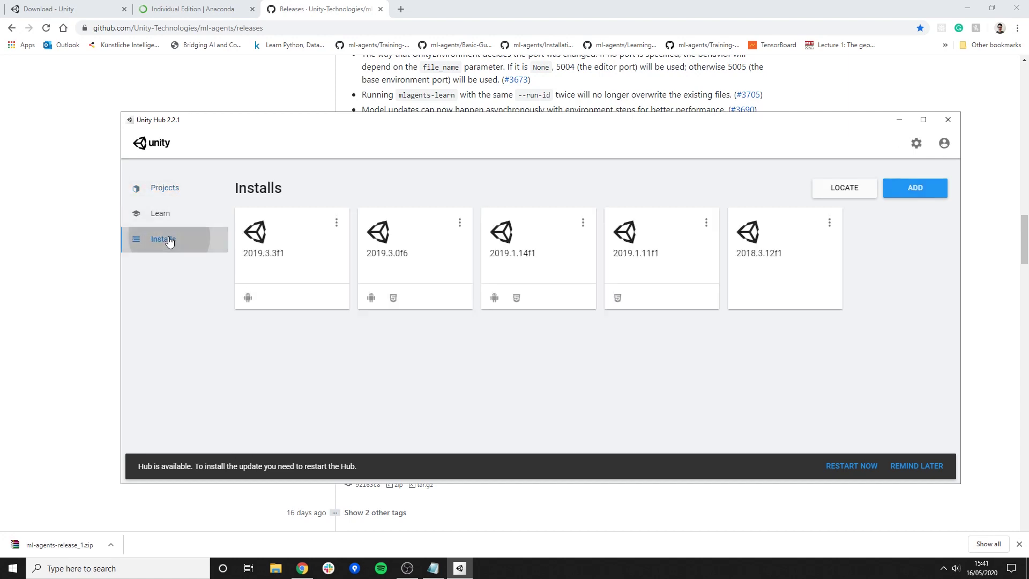
- View the Unity versions offered for installation, close the dialog without adding one and return to the projects list
click(916, 201)
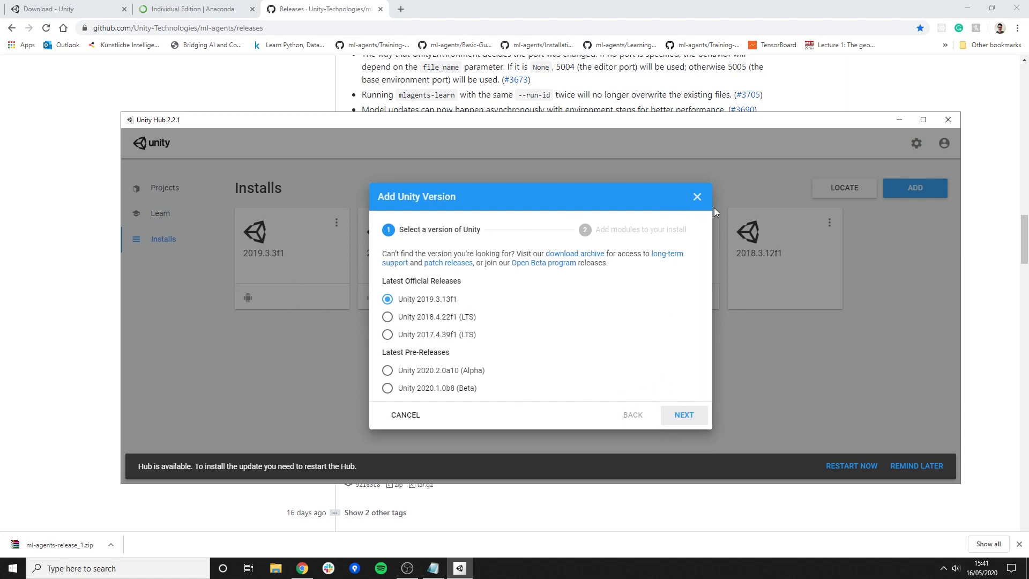
click(697, 197)
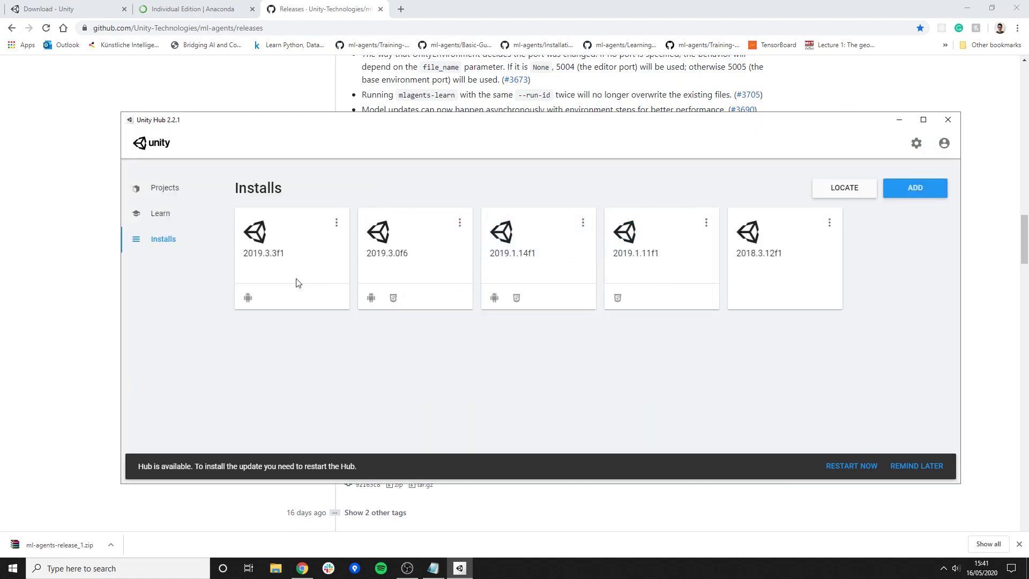
click(167, 187)
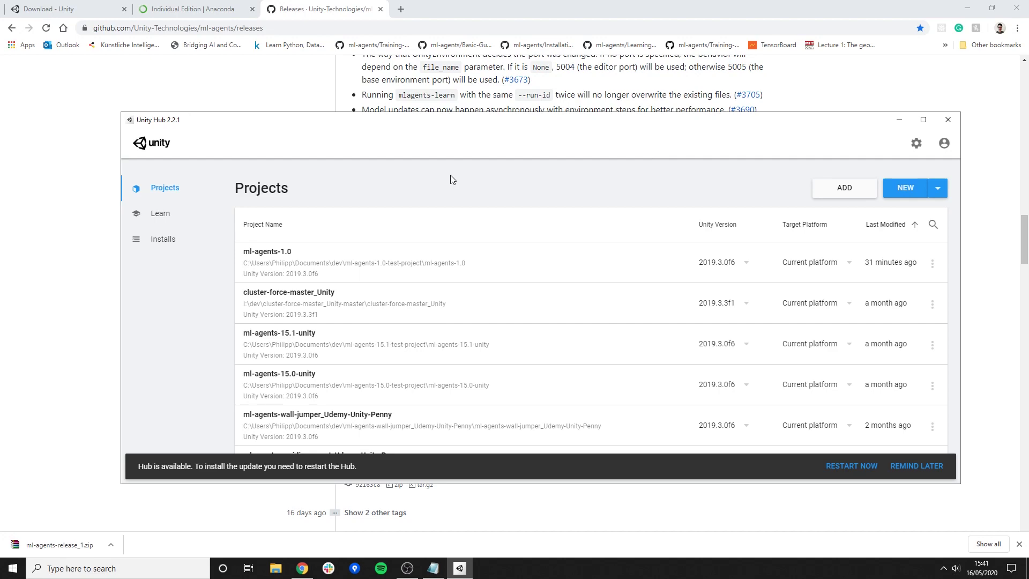
- Switch to File Explorer, move its window over Unity Hub and browse the dev folder in Documents
click(276, 568)
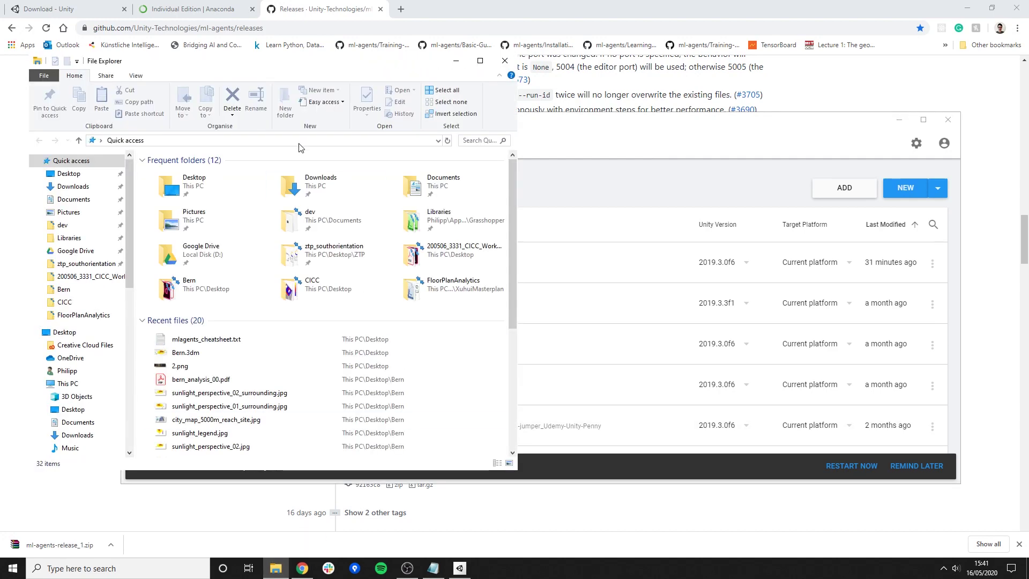
drag(305, 69, 632, 75)
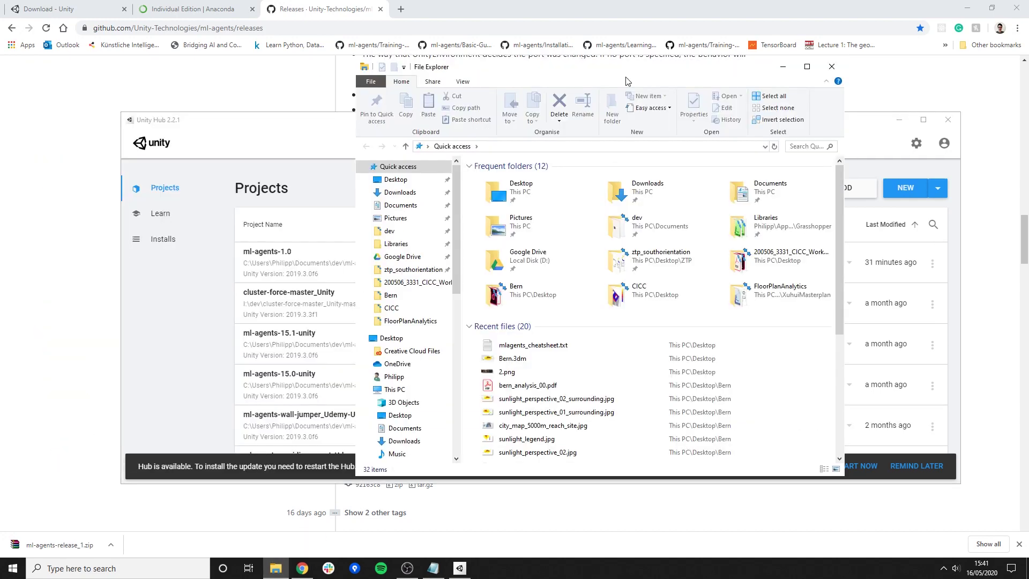
click(403, 233)
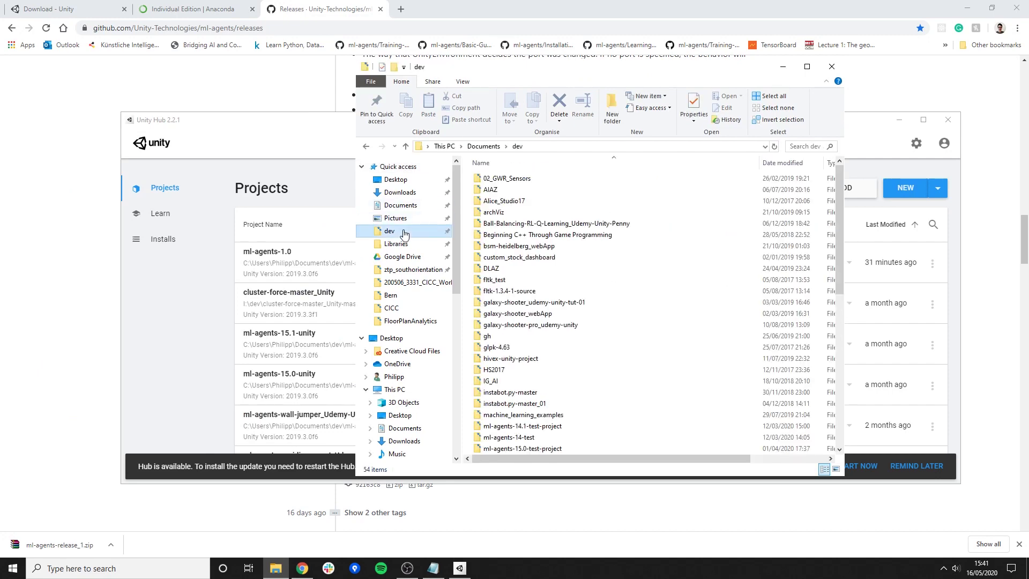
scroll(612, 219, down, 3)
scroll(612, 219, down, 3)
scroll(620, 244, up, 5)
scroll(621, 245, up, 1)
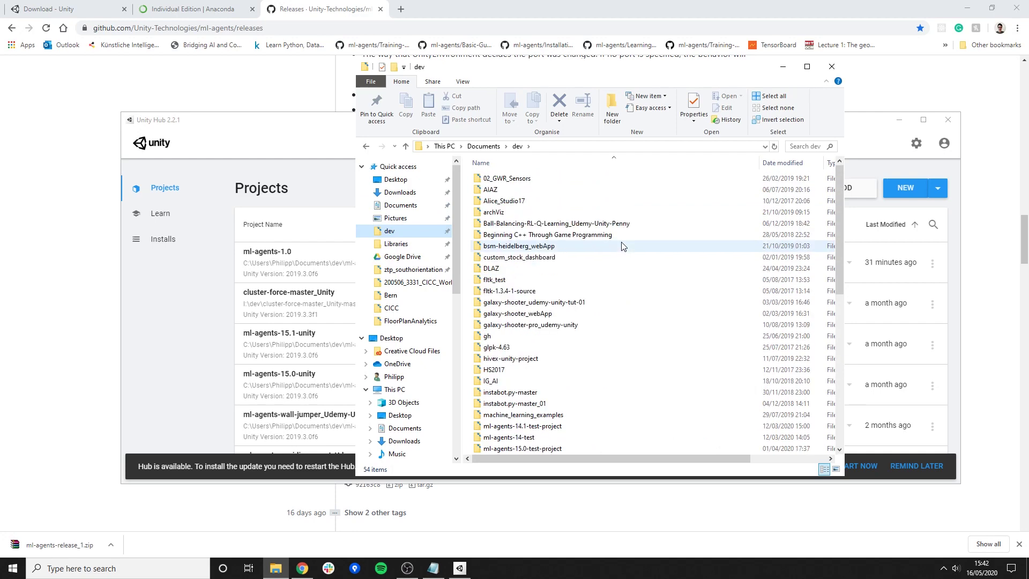
- Create a new folder named ml-agents inside the dev folder
click(612, 115)
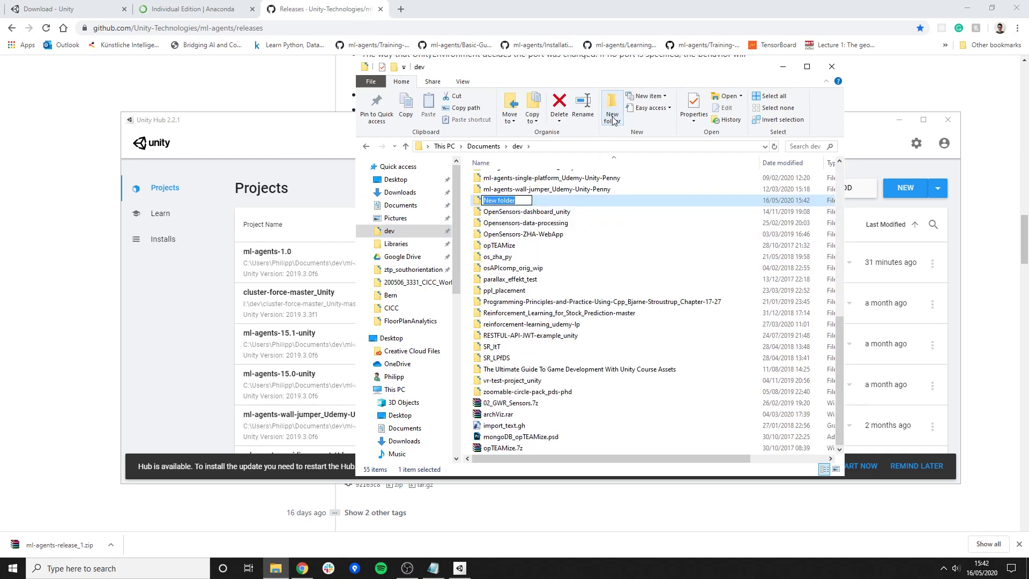
text(ml-agents)
scroll(623, 256, up, 1)
key(Return)
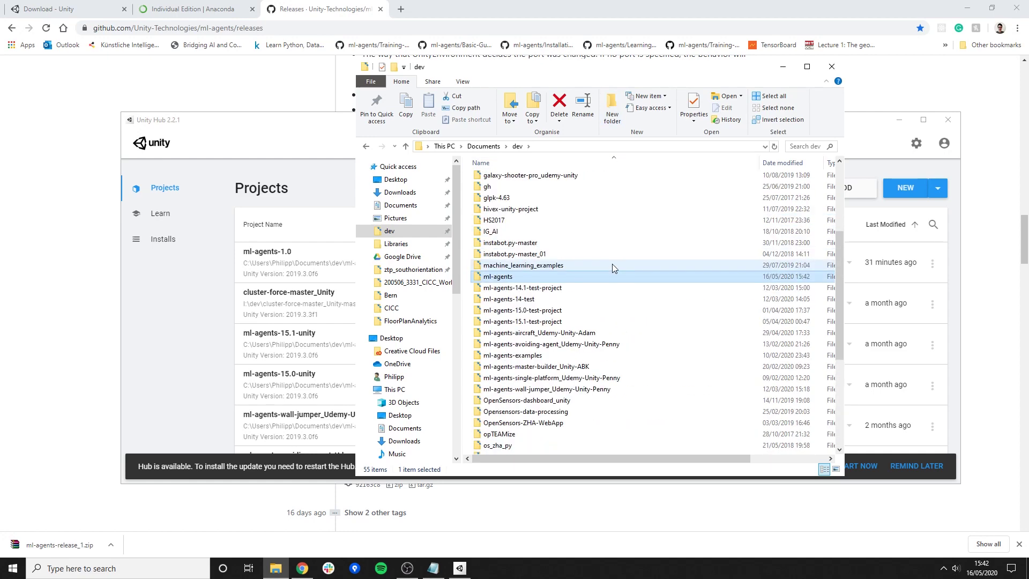
- Rename the new ml-agents folder to ml-agents-1.0-test-project and open it
right_click(500, 278)
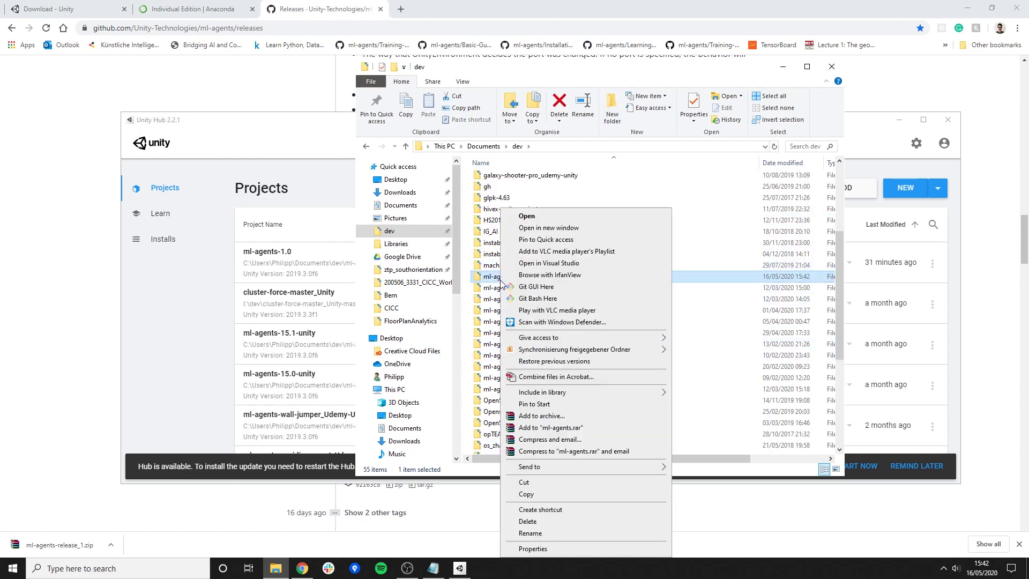
click(542, 533)
key(End)
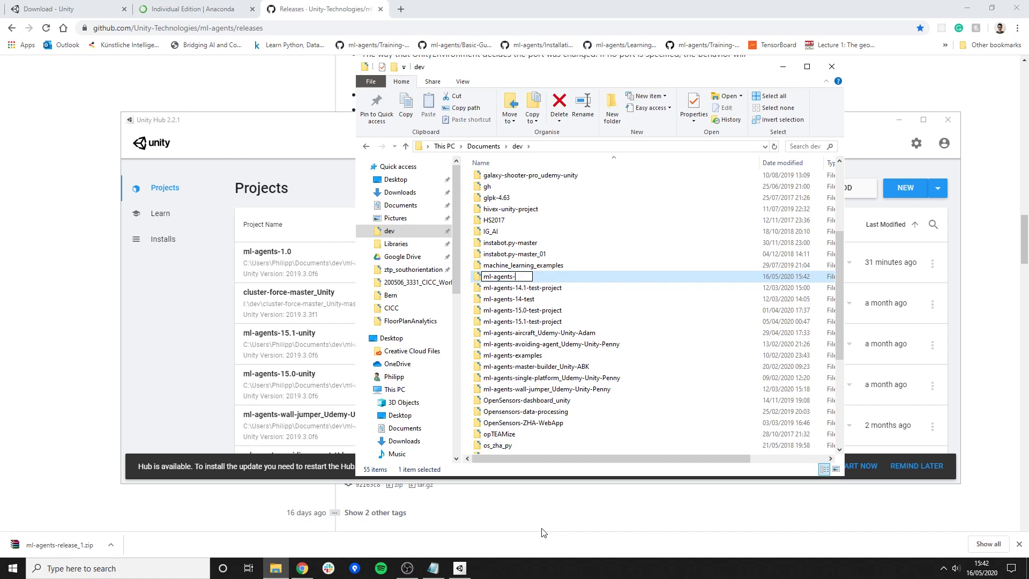
text(-1.0-test-project)
key(Return)
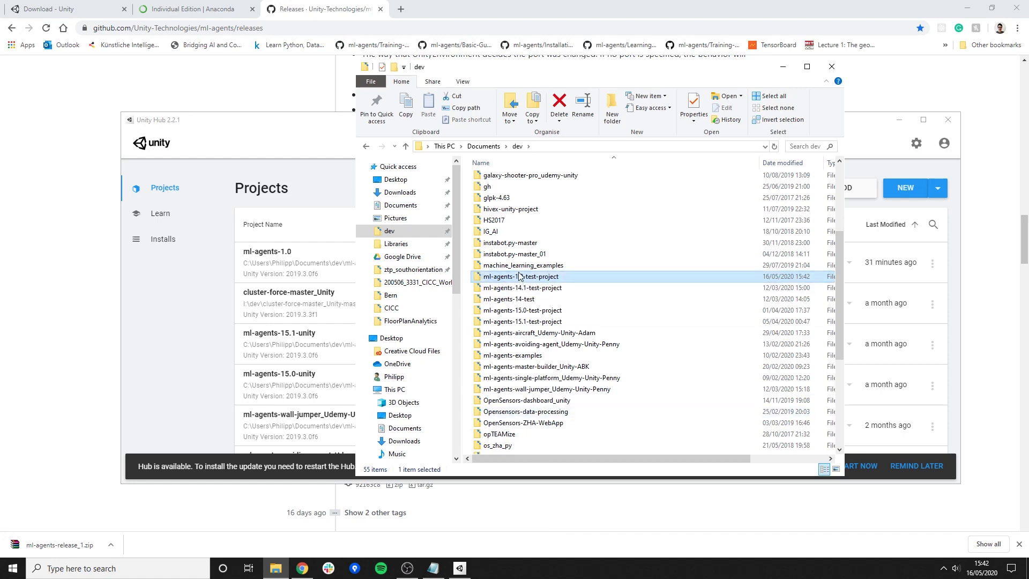
double_click(517, 276)
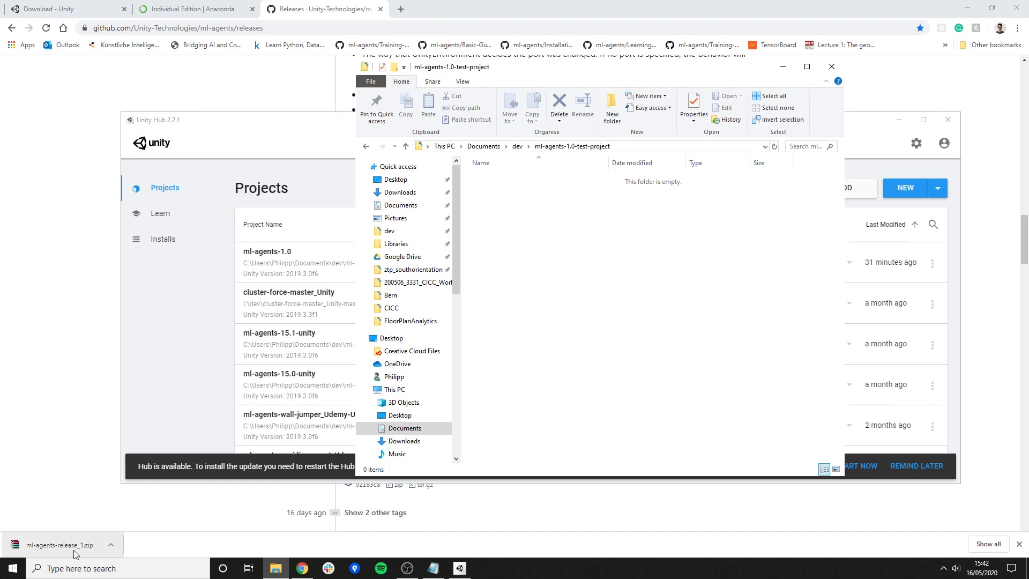
- Show the downloaded ml-agents-release_1.zip in its folder and extract it into an ml-agents-release_1 folder there
click(111, 545)
click(139, 507)
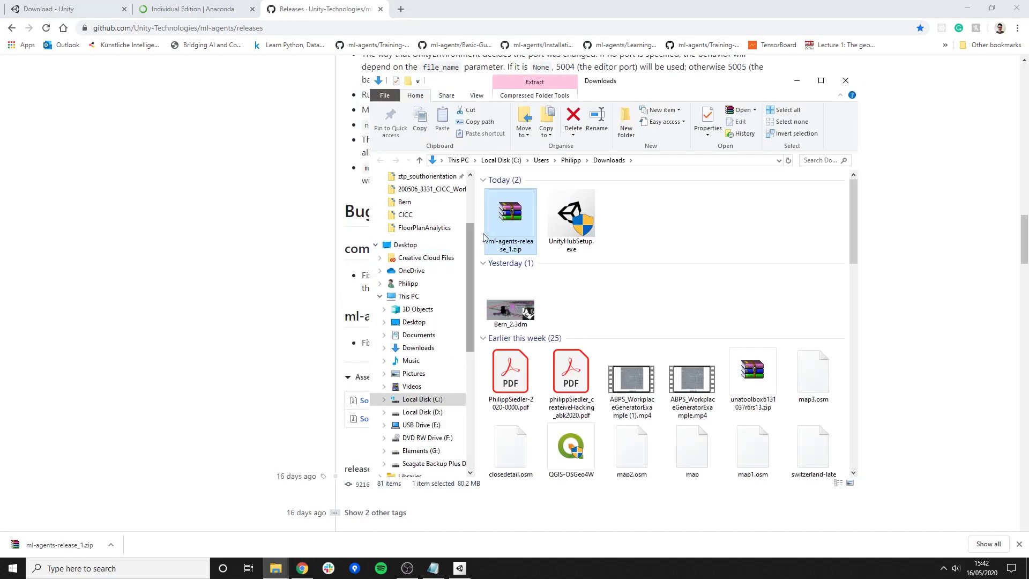
right_click(515, 223)
click(587, 287)
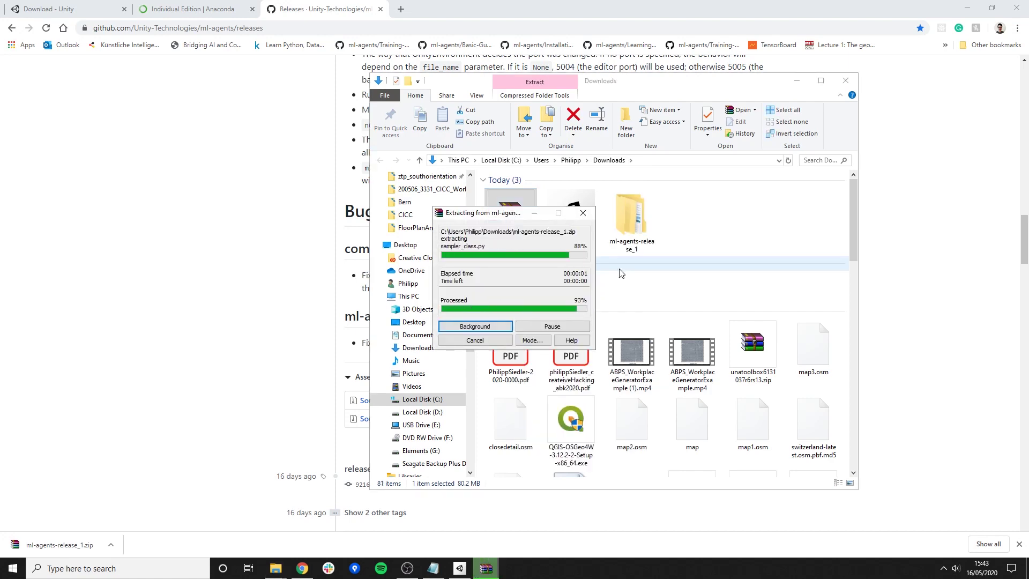
- Check the contents of the extracted download and copy its inner ml-agents-release_1 folder
double_click(628, 213)
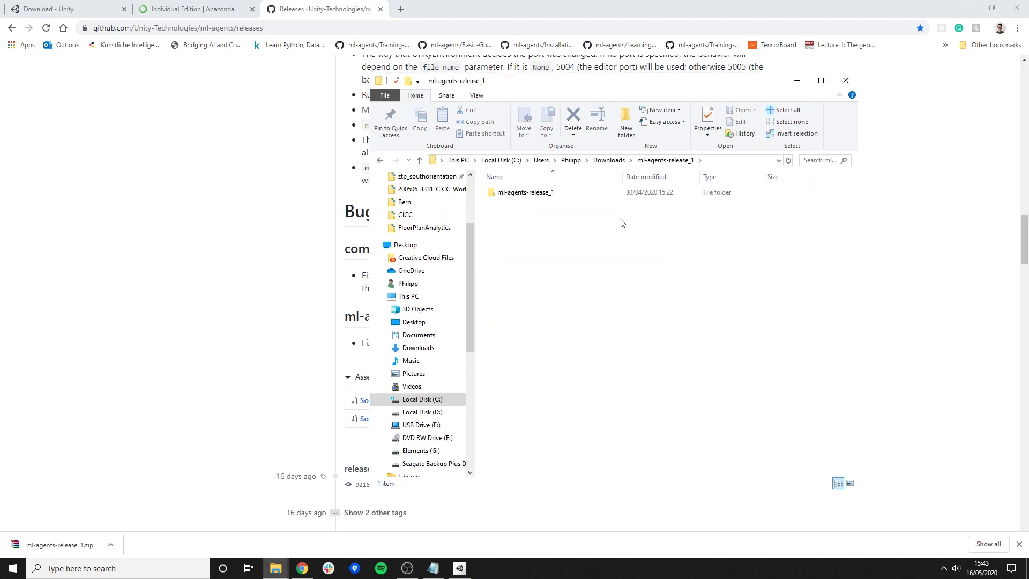
double_click(568, 196)
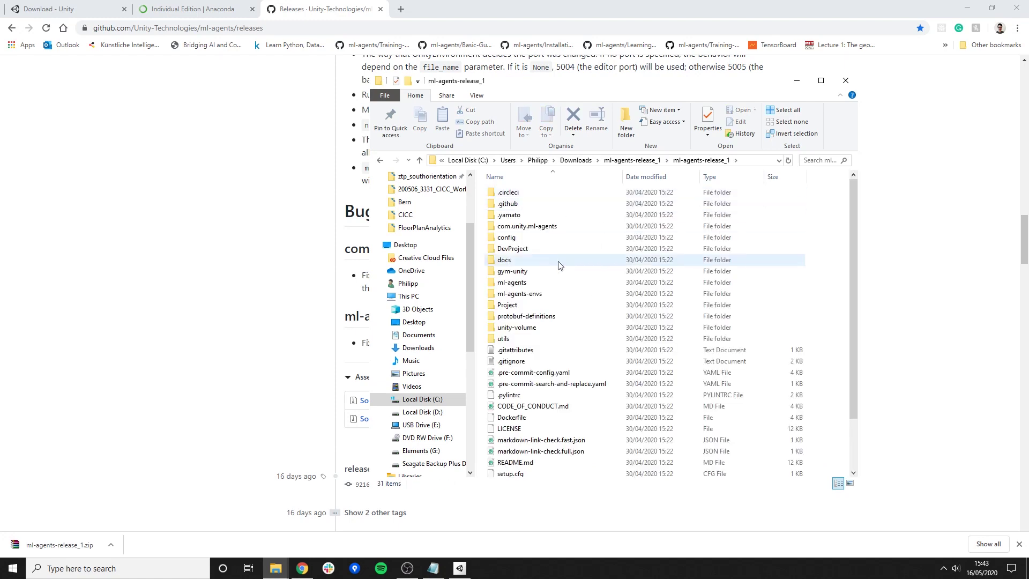
key(alt+Left)
click(539, 236)
click(529, 195)
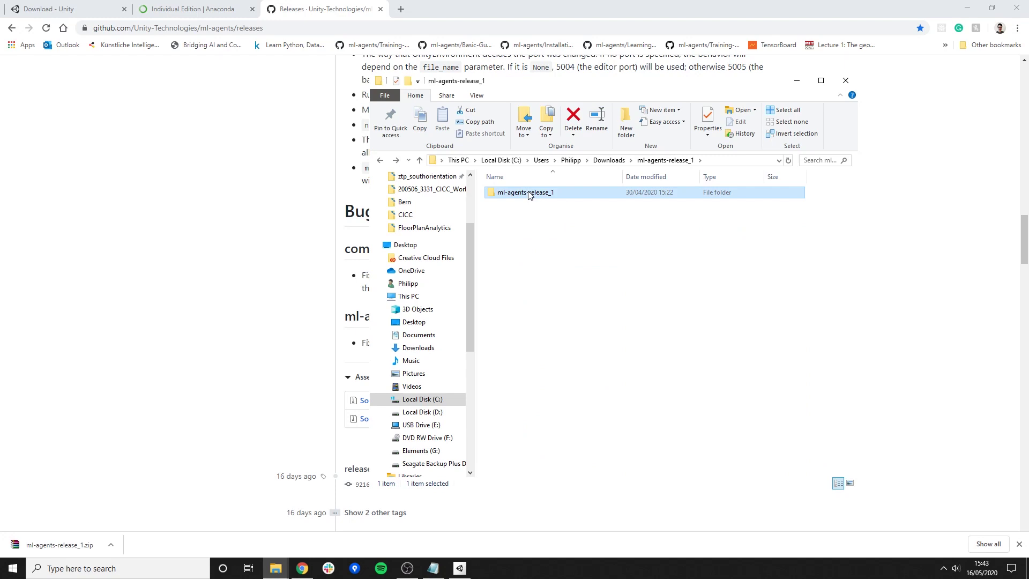
click(535, 215)
- Paste the copied ml-agents-release_1 folder into the ml-agents-1.0-test-project folder and open the pasted folder
click(287, 572)
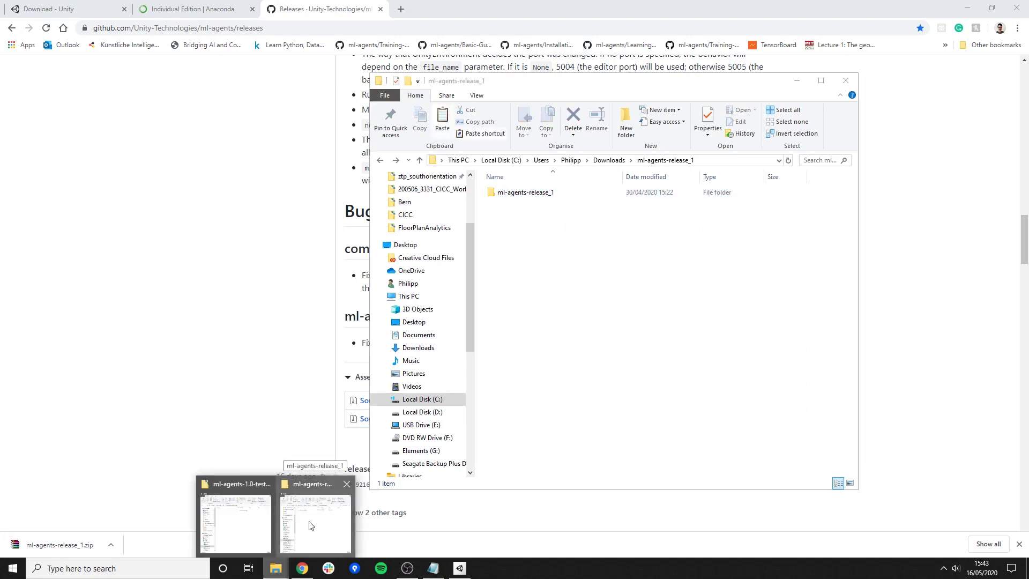
click(275, 568)
click(242, 522)
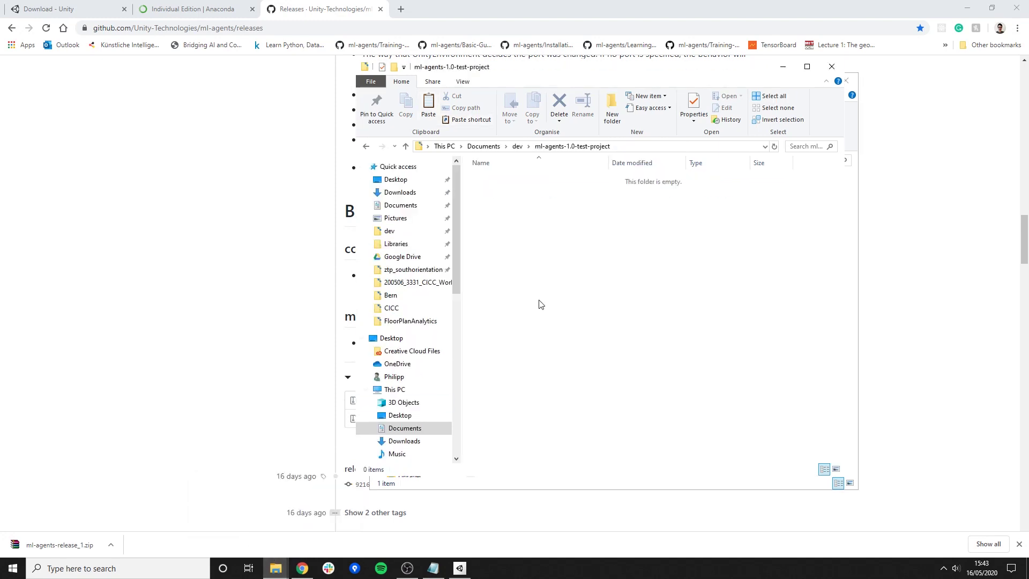
drag(582, 78, 530, 89)
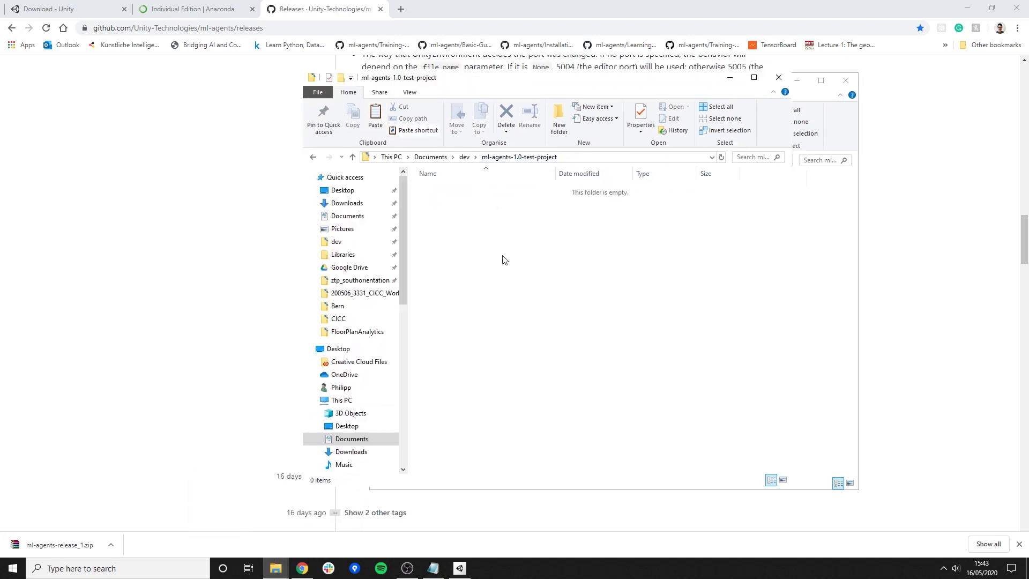
key(ctrl+v)
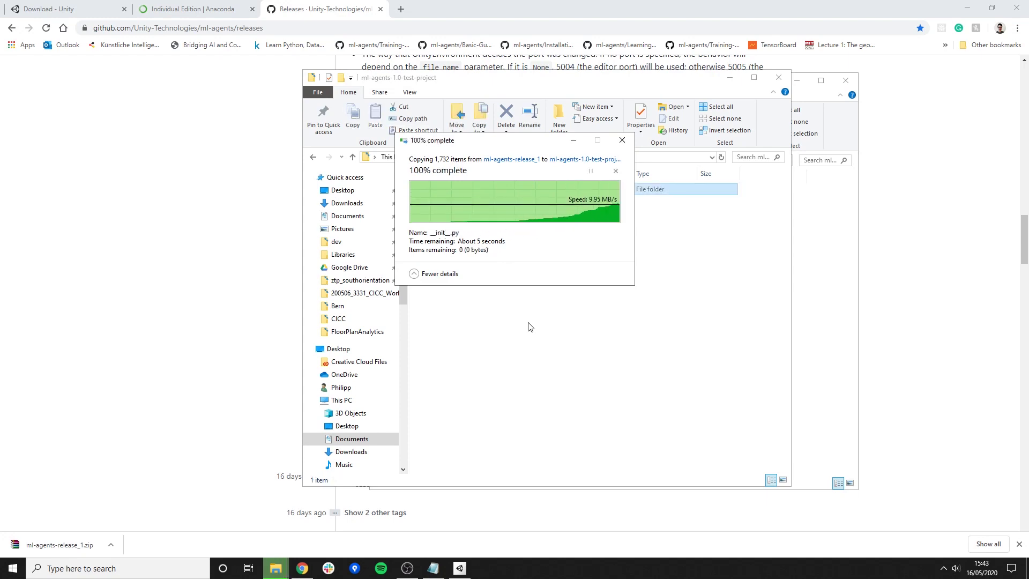
double_click(464, 190)
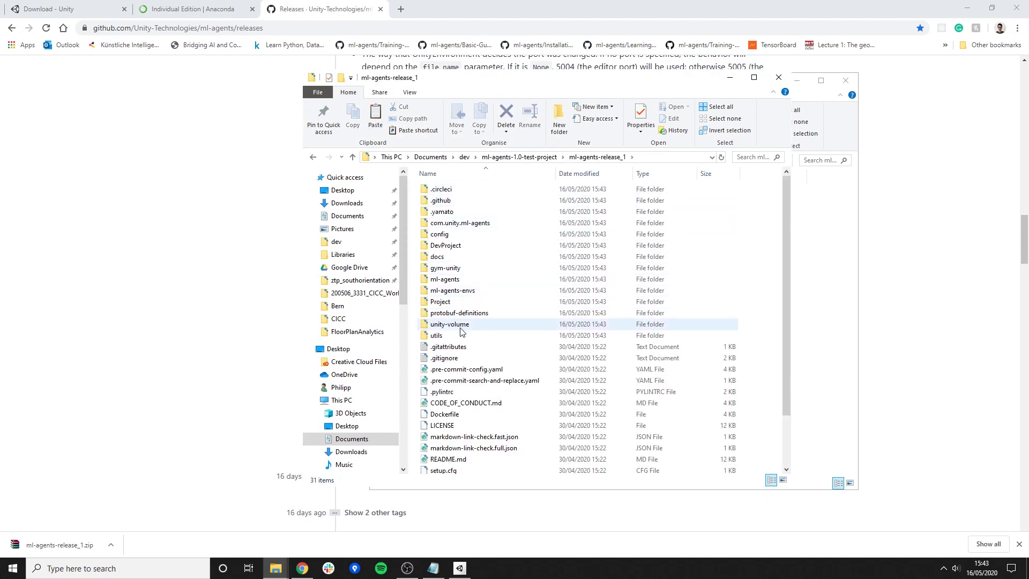
- Check the contents of the config folder inside ml-agents-release_1 and return to the release folder
click(448, 236)
double_click(449, 238)
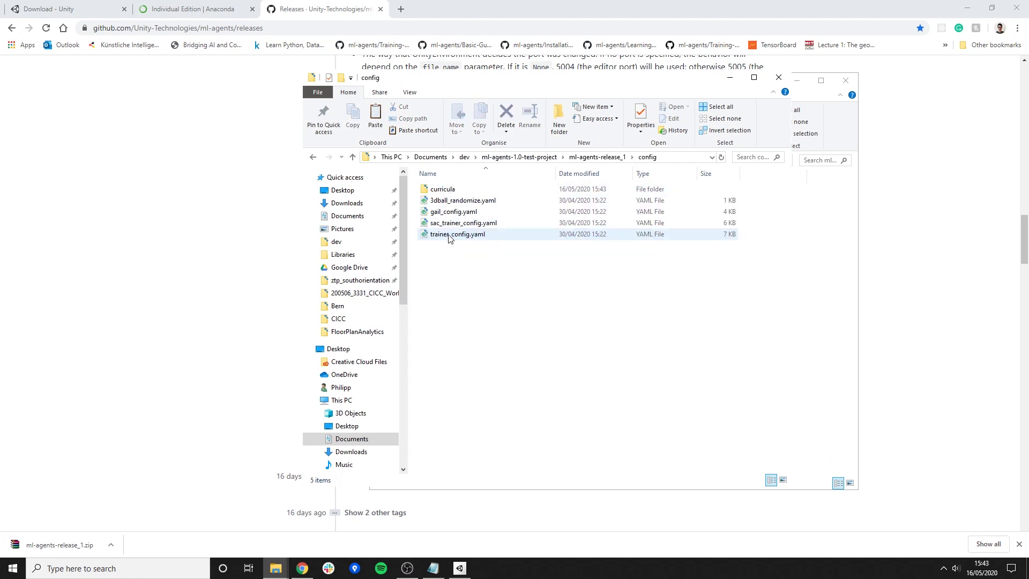
drag(479, 271, 443, 192)
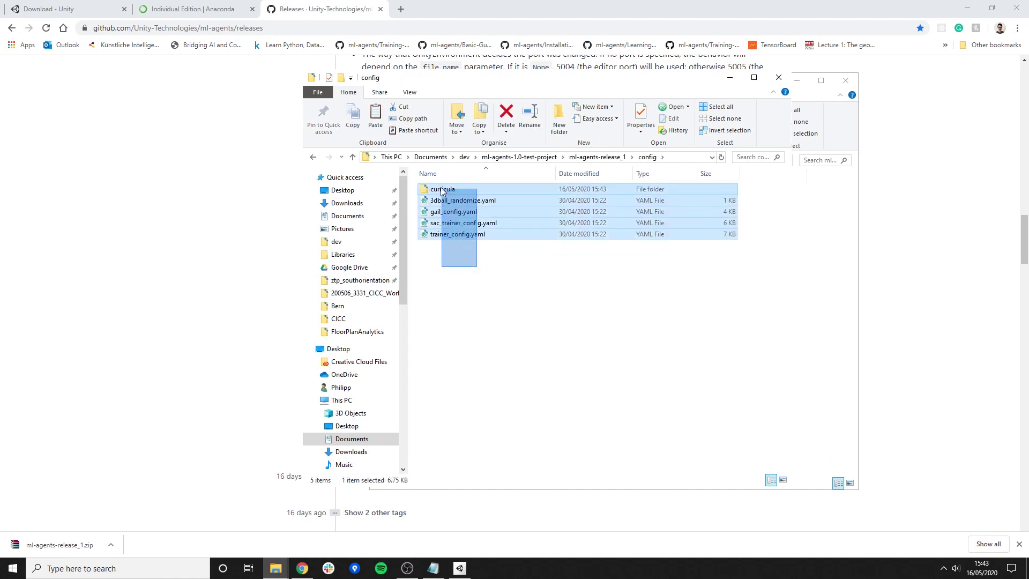
click(482, 289)
key(BackSpace)
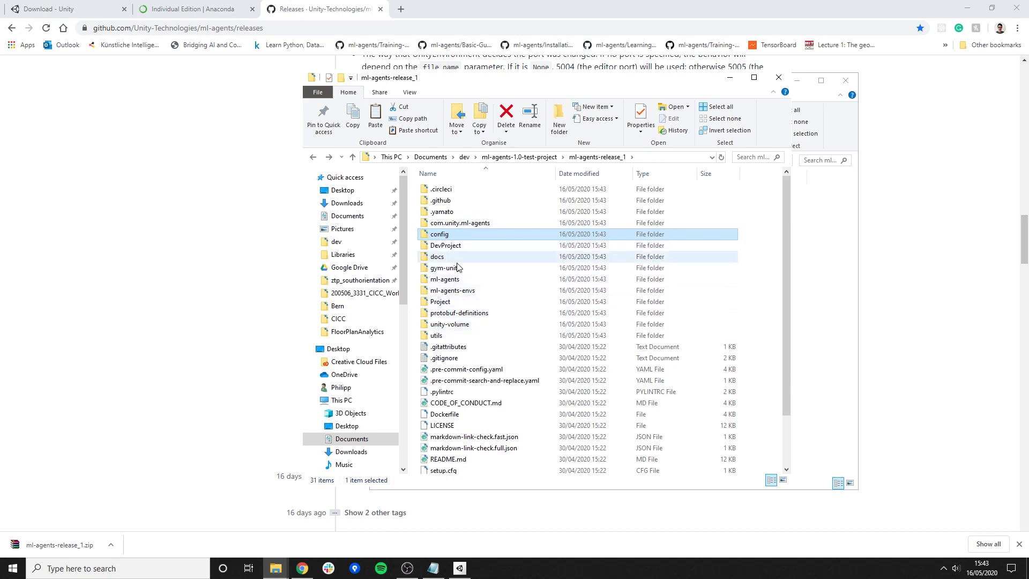
- Look through Project > Assets > ML-Agents in the release folder and go back up to ml-agents-1.0-test-project
double_click(451, 303)
click(443, 192)
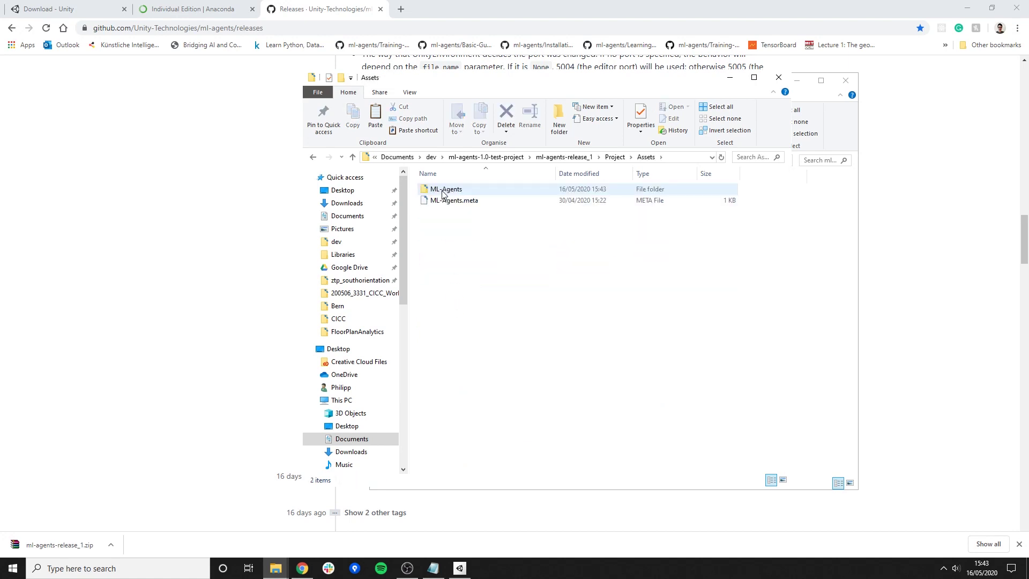
double_click(442, 194)
key(BackSpace)
key(BackSpace)
key(BackSpace)
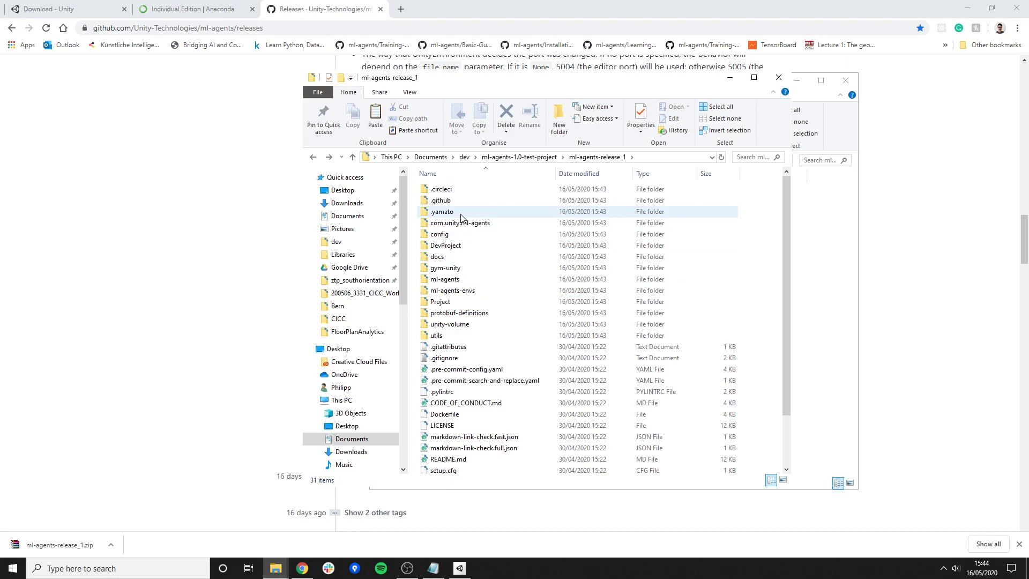
click(524, 160)
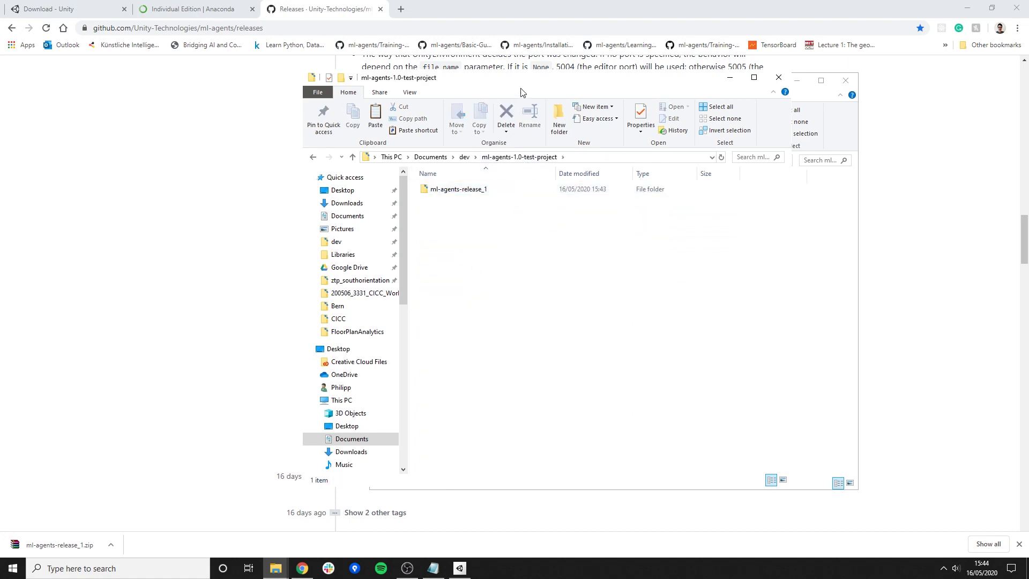
- Switch to Unity Hub, start a new project and set its location to the ml-agents-1.0-test-project folder
drag(519, 84, 459, 79)
click(459, 568)
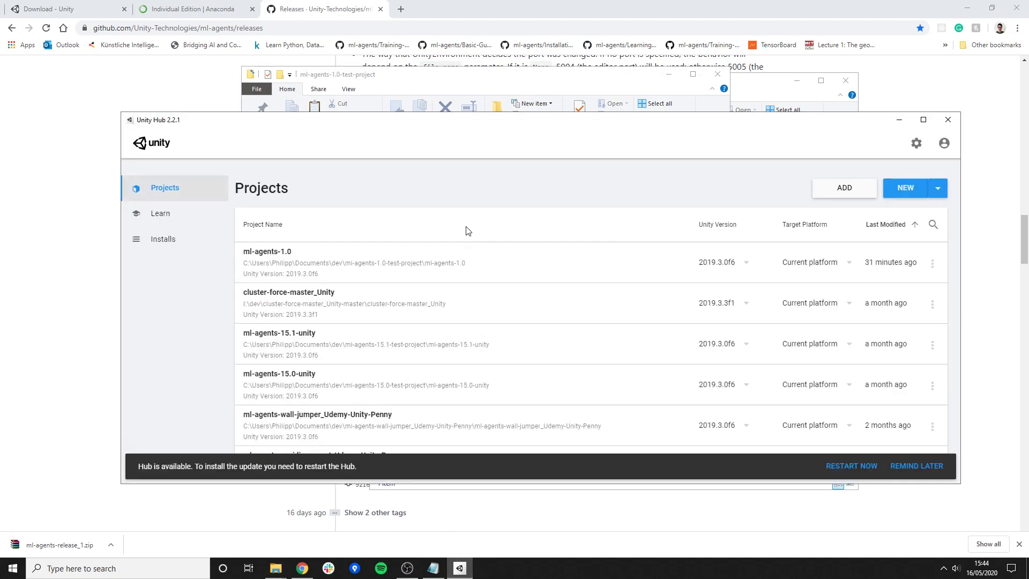
click(905, 190)
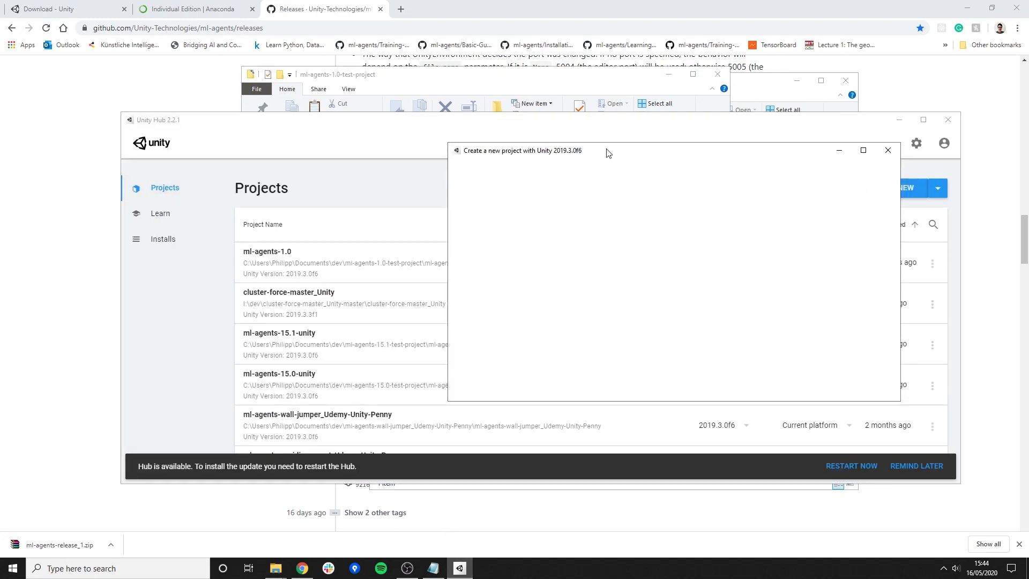
drag(584, 153, 512, 151)
click(792, 261)
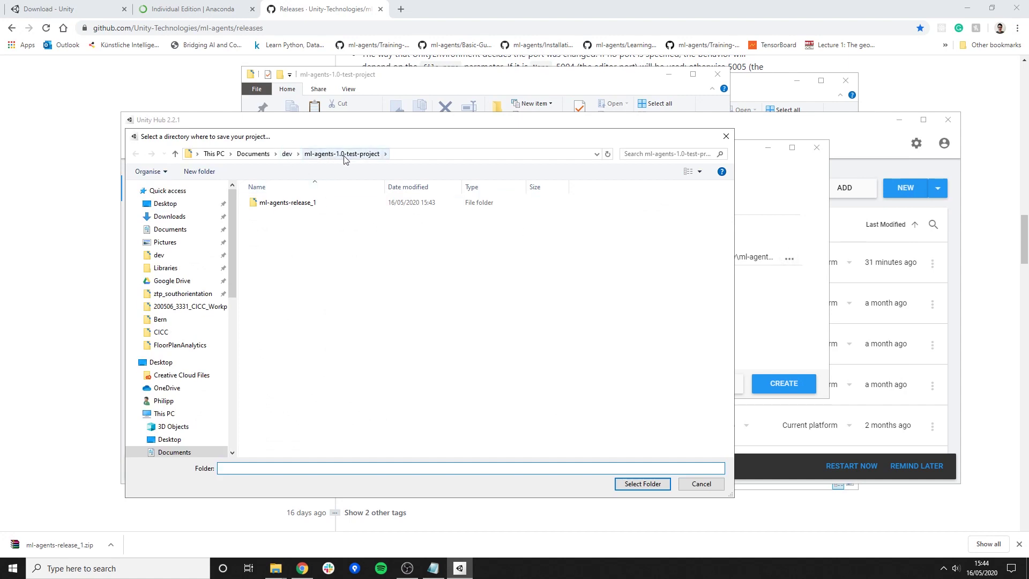
click(312, 287)
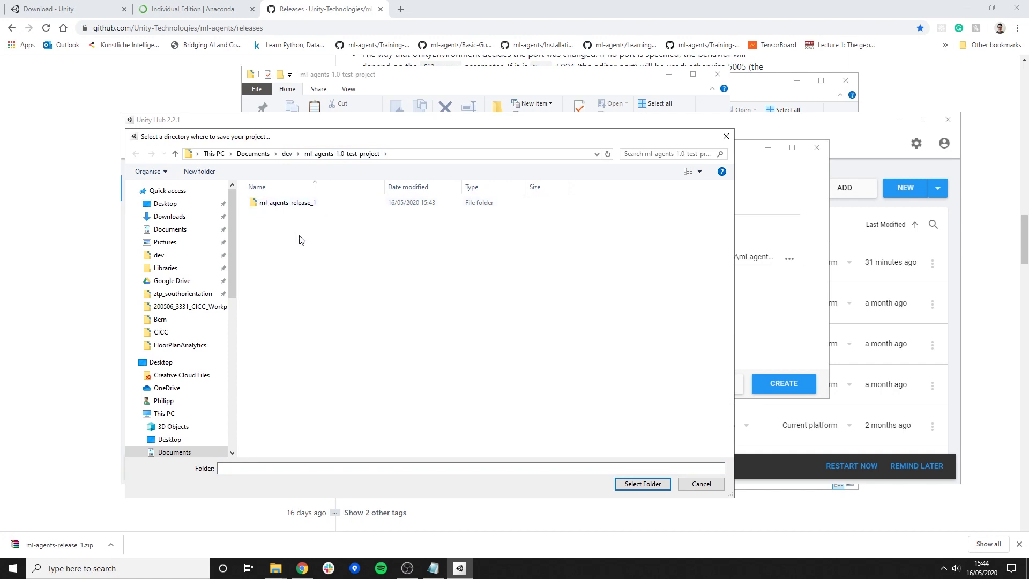
click(643, 484)
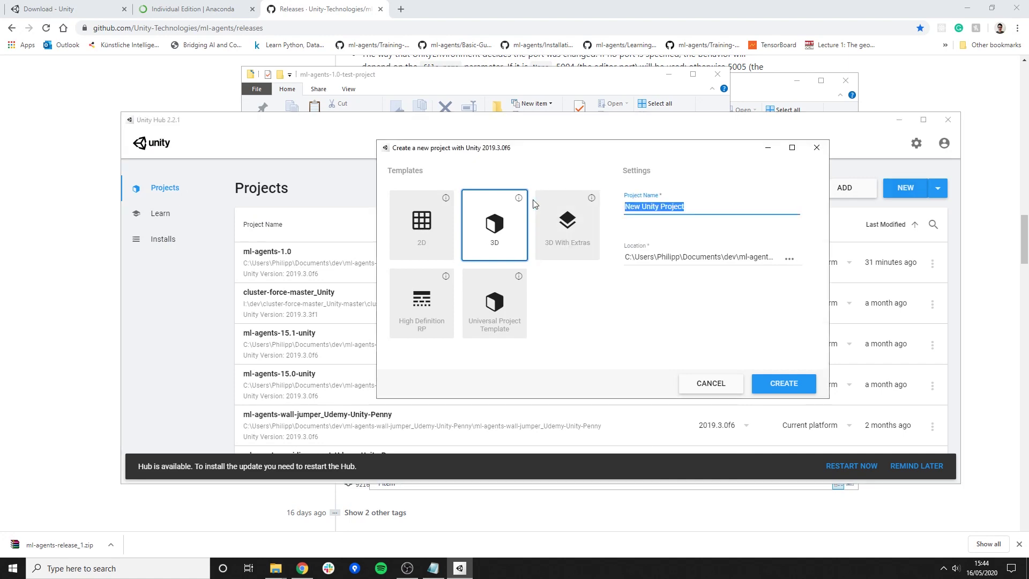
- Name the project ml-agents-1.0 and create it with the 3D template
text(ml)
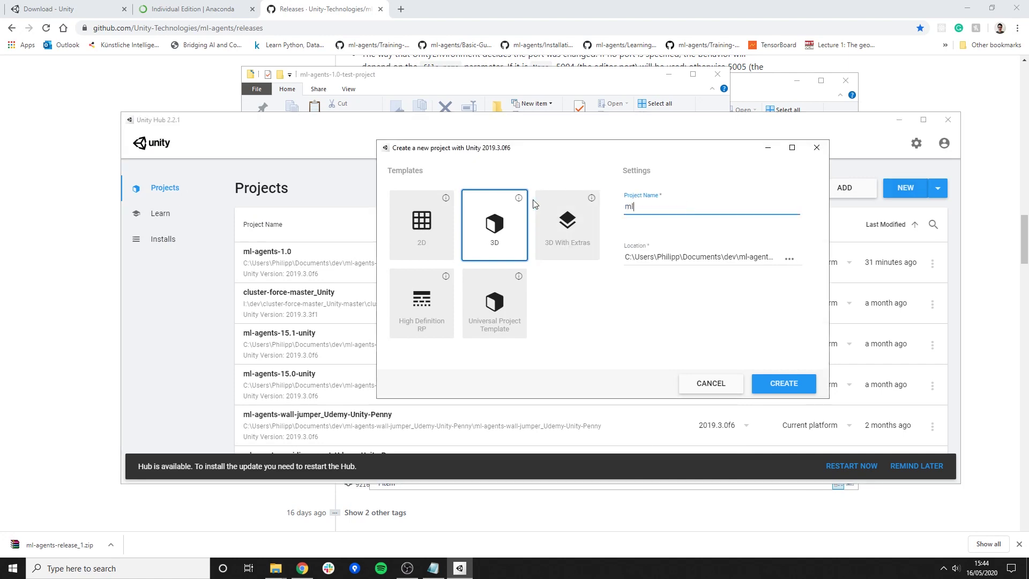
text(-agents-1.0)
click(788, 381)
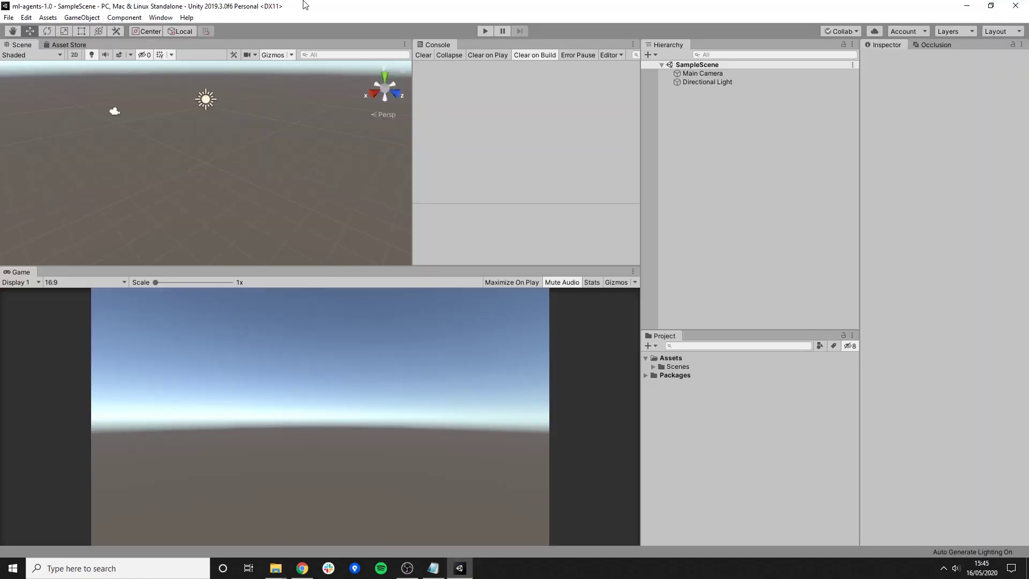
- Open the Package Manager and make it show preview packages
click(160, 17)
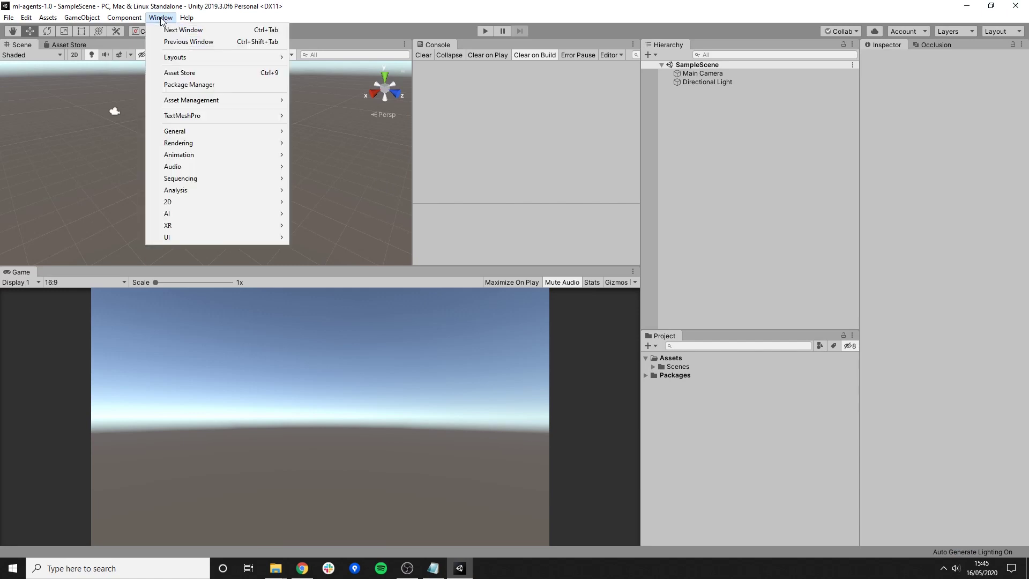
click(180, 86)
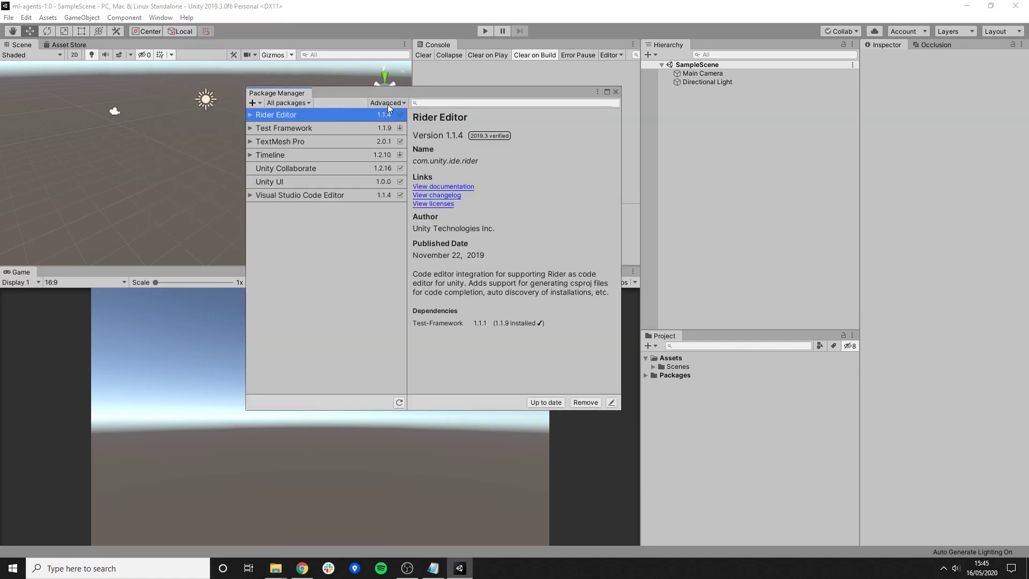
click(387, 103)
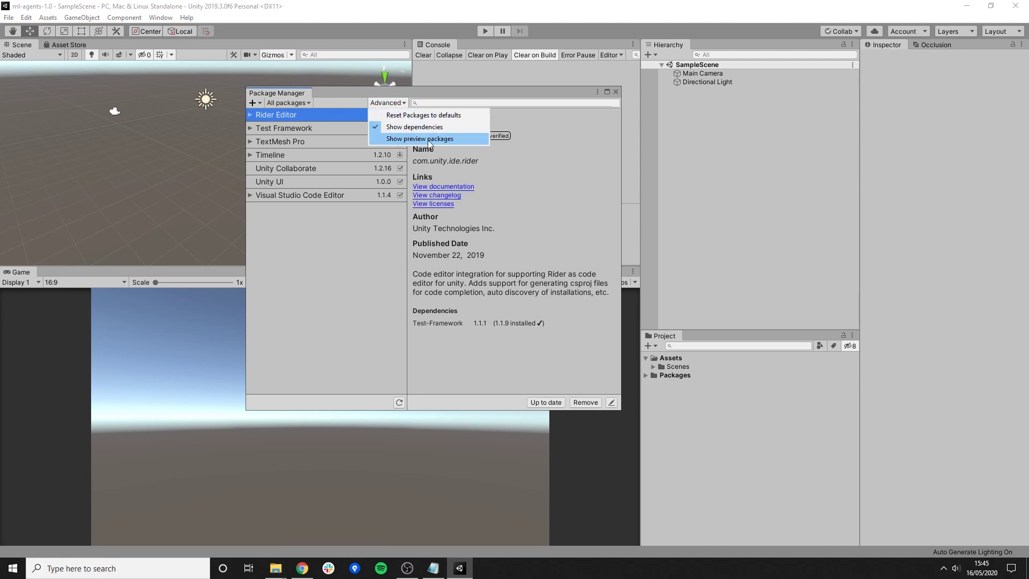
click(402, 103)
click(402, 103)
click(398, 135)
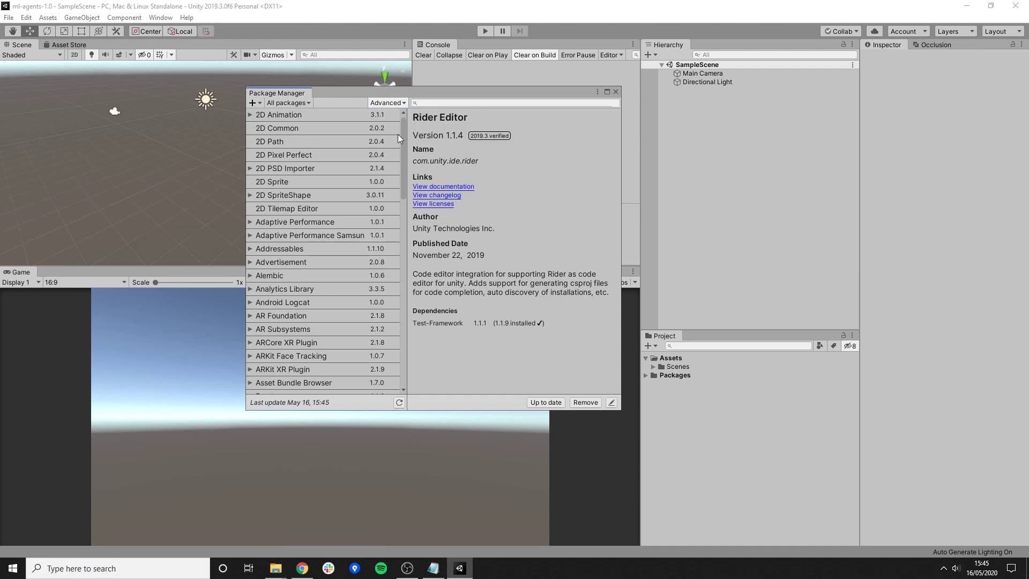
- Search the packages for ml, install the ML Agents preview 1.0.0 package and close the Package Manager
click(423, 103)
text(ml)
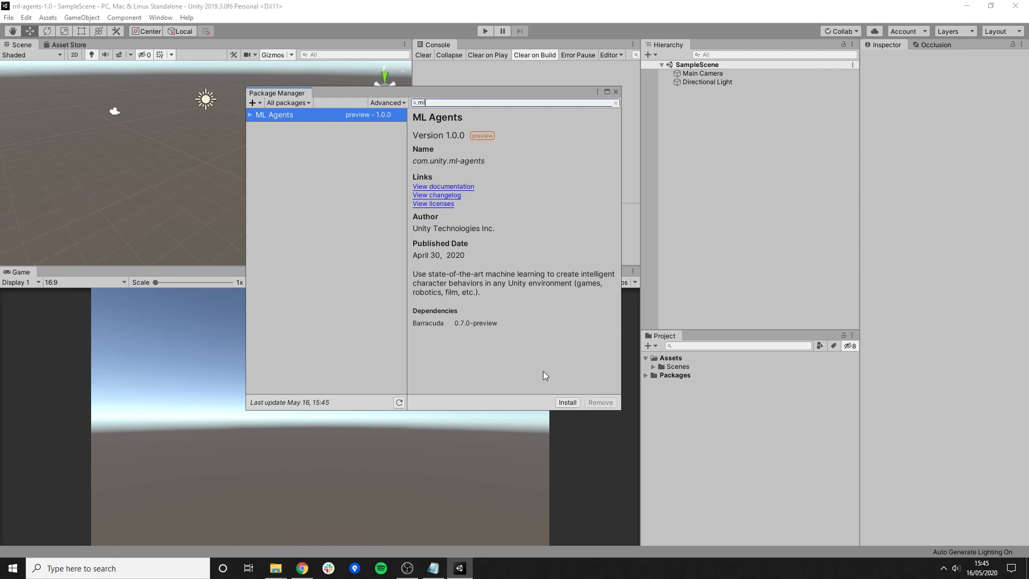
click(568, 402)
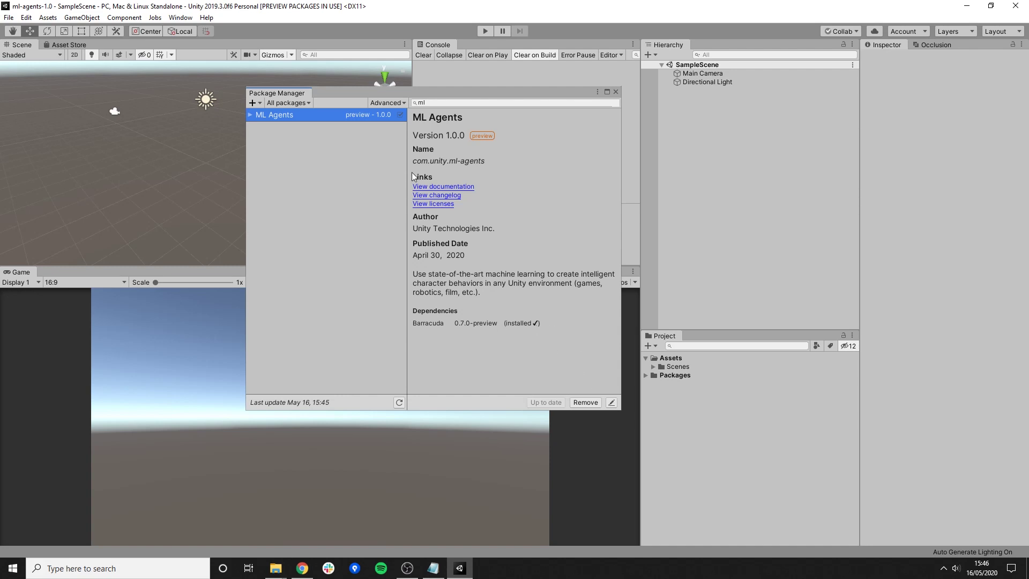
click(615, 91)
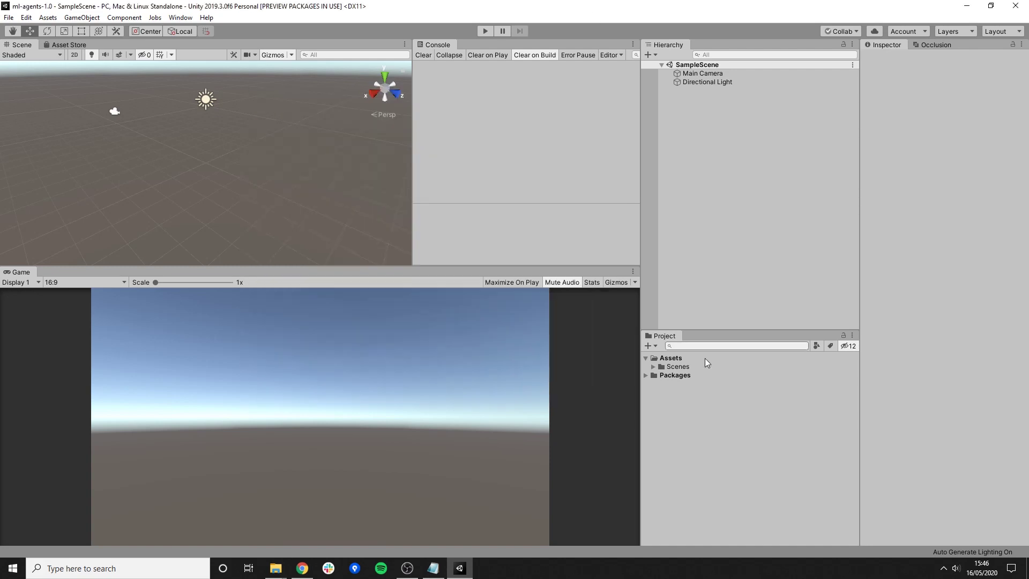
- Close the downloaded release's File Explorer window and place the ml-agents-1.0-test-project window clear of Unity's project assets
click(273, 568)
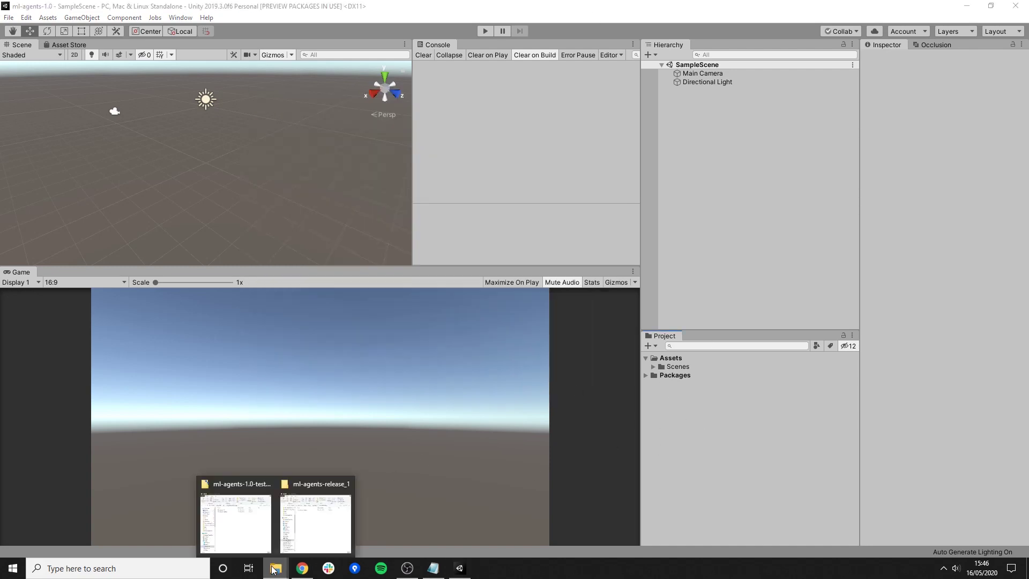
click(302, 529)
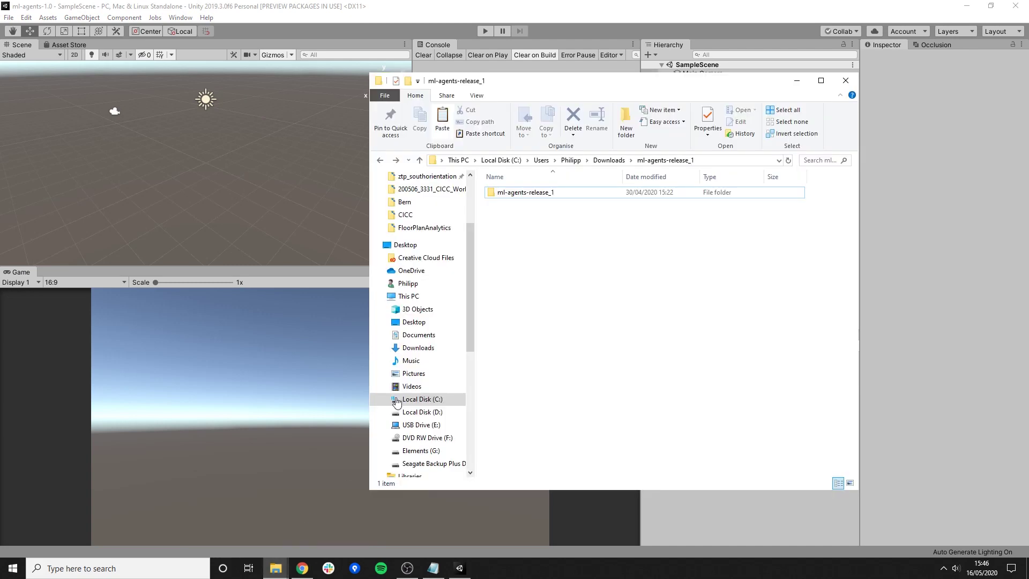
click(845, 81)
click(276, 568)
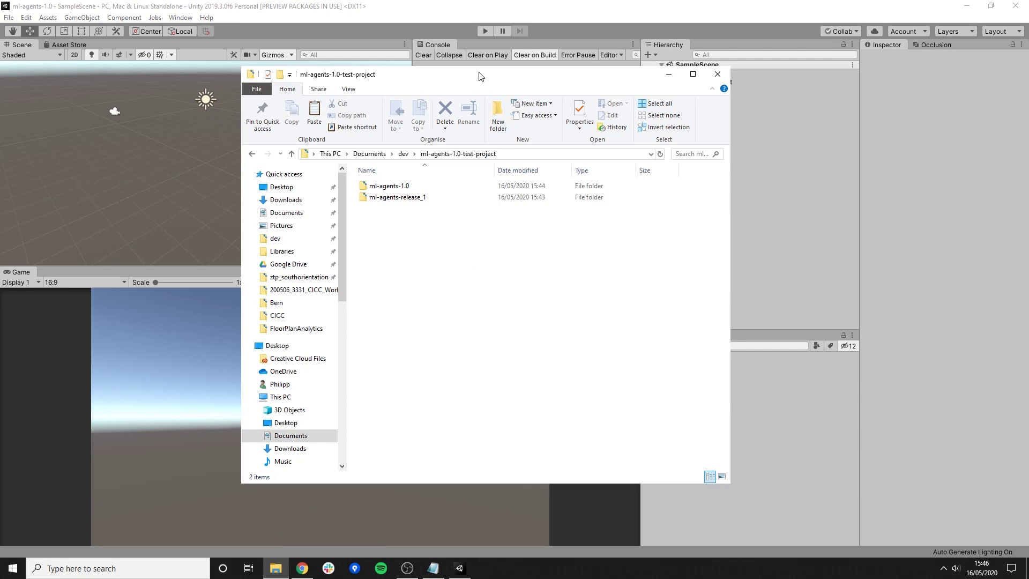
drag(479, 77, 318, 94)
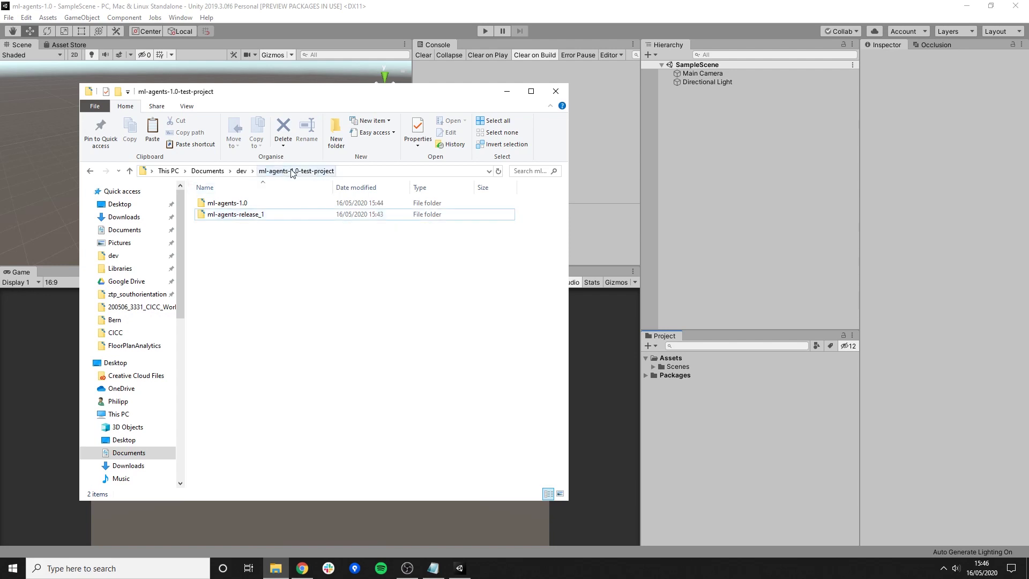
- Add the ML-Agents folder from ml-agents-release_1 > Project > Assets to the Unity project's Assets and minimize File Explorer
double_click(246, 214)
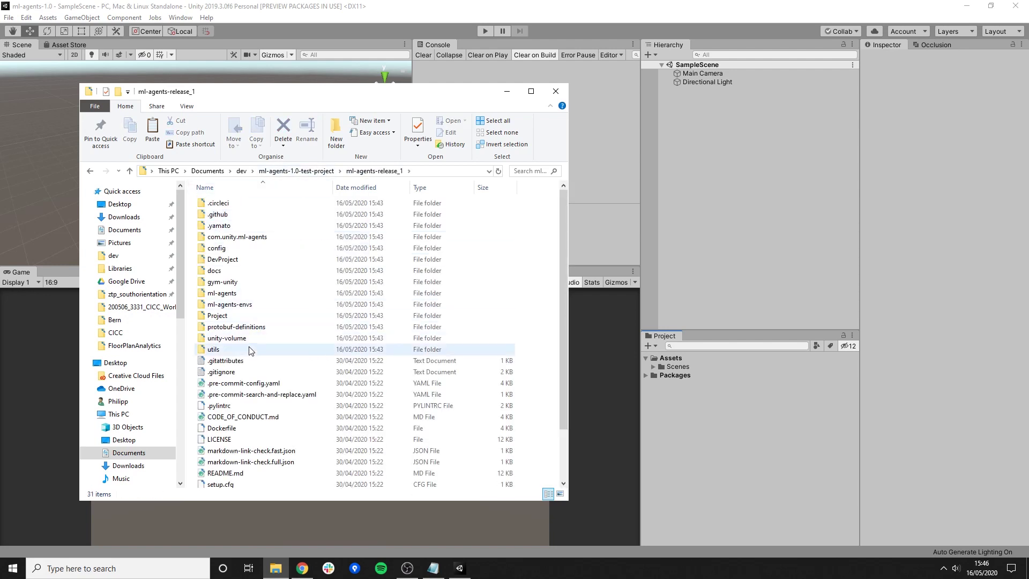
double_click(222, 315)
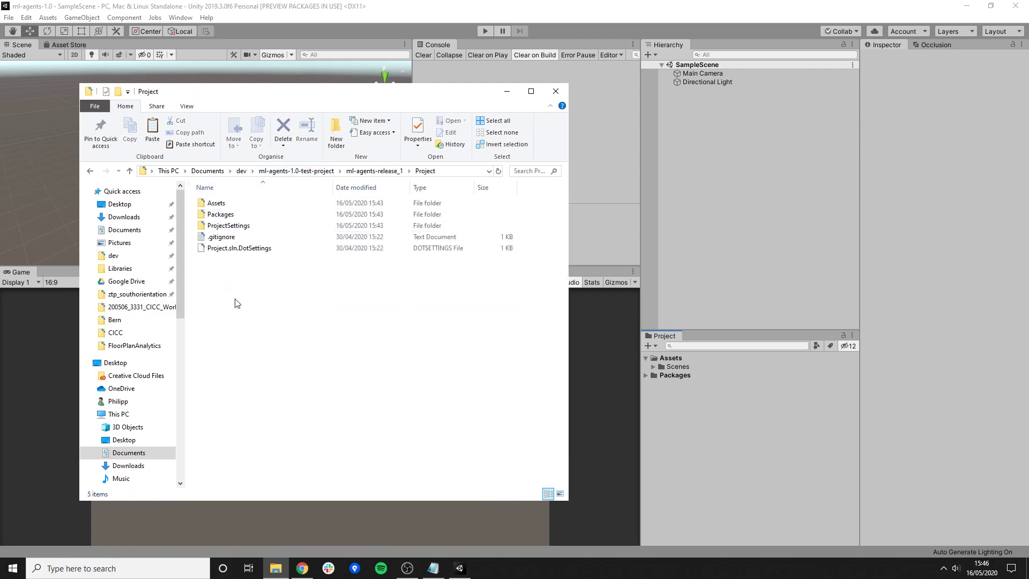
double_click(227, 206)
click(229, 206)
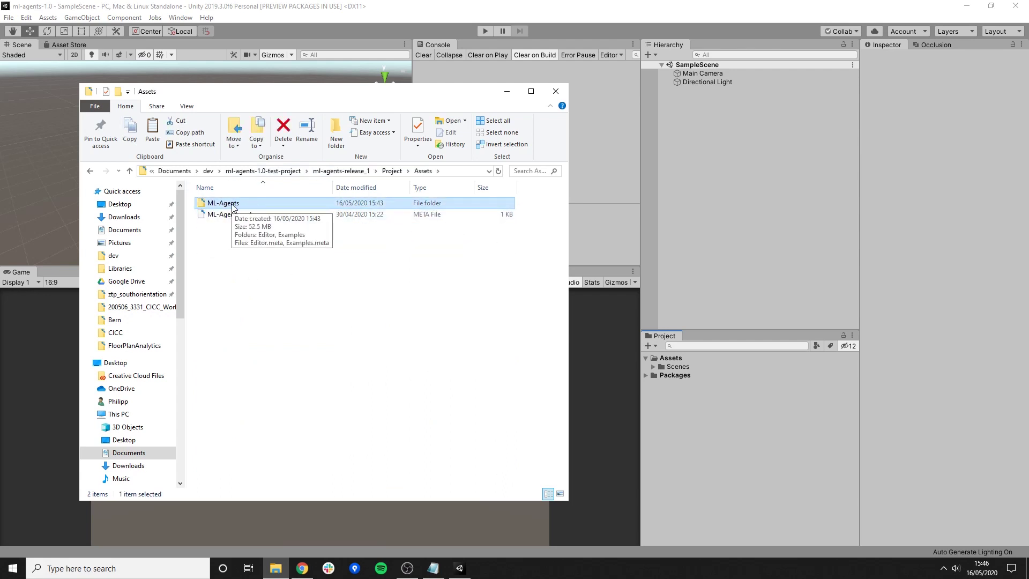
drag(228, 206, 674, 364)
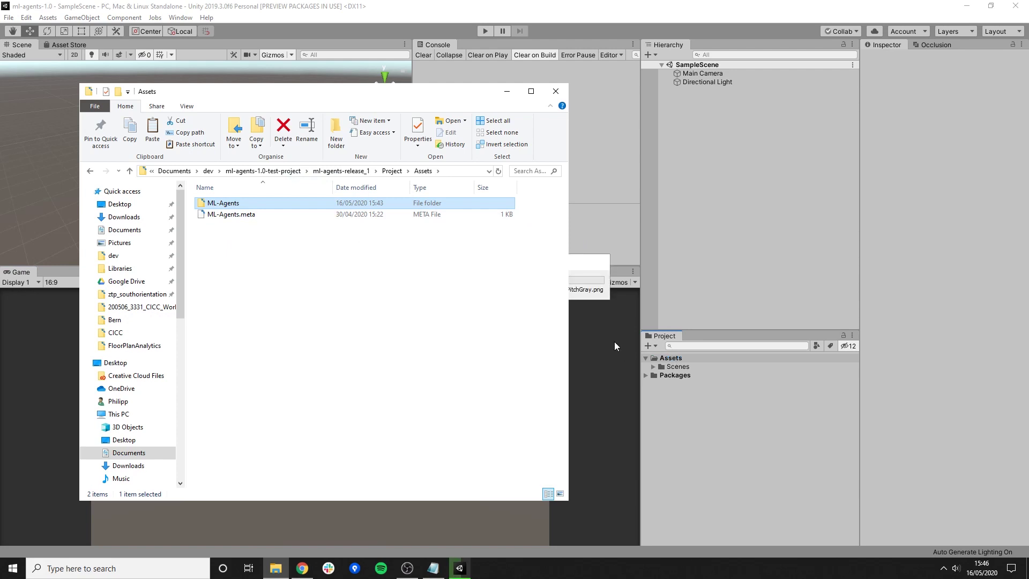
click(507, 91)
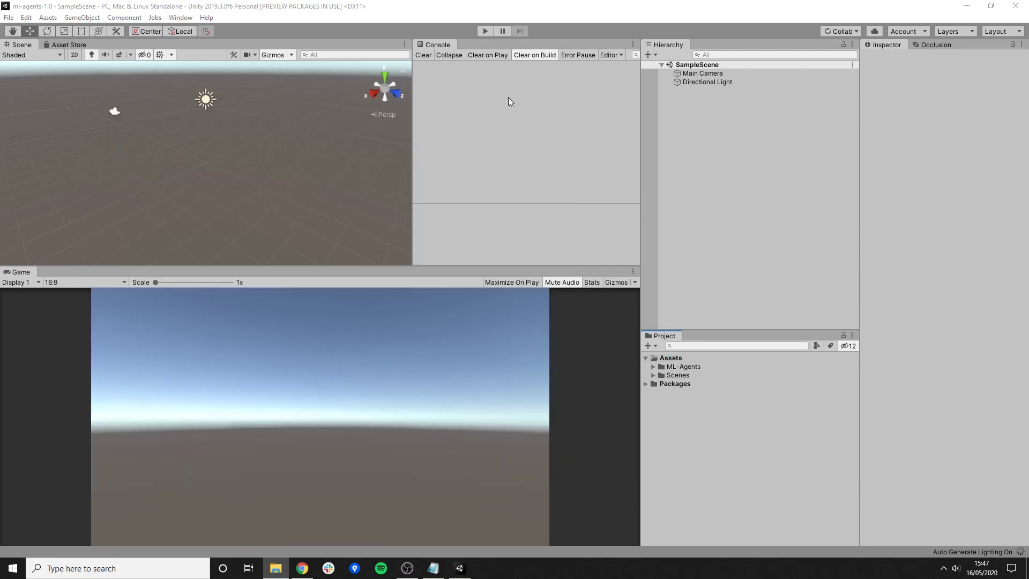
- Expand the imported ML-Agents folder and its Examples subfolder in the project assets
click(652, 367)
click(678, 386)
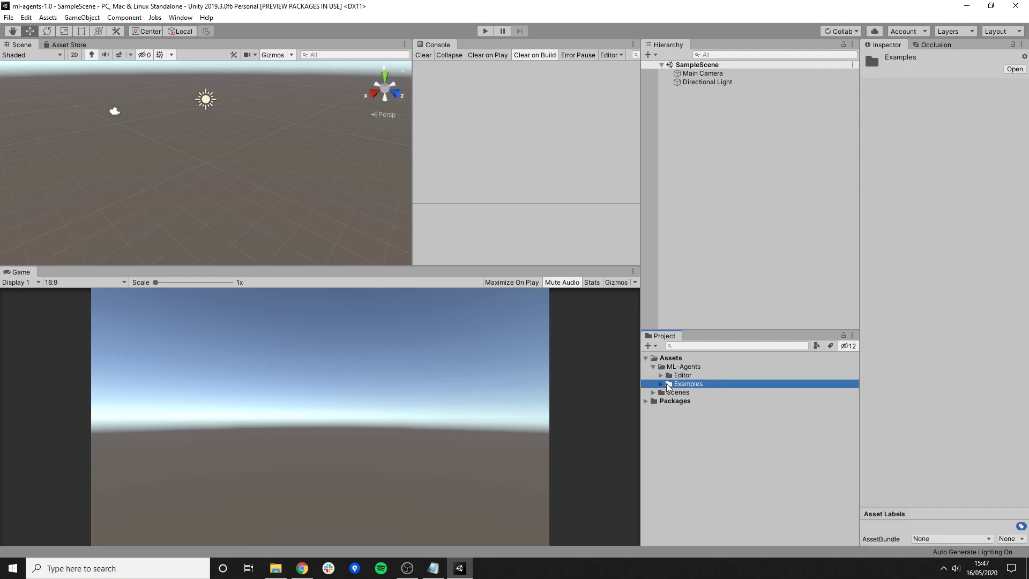
click(661, 383)
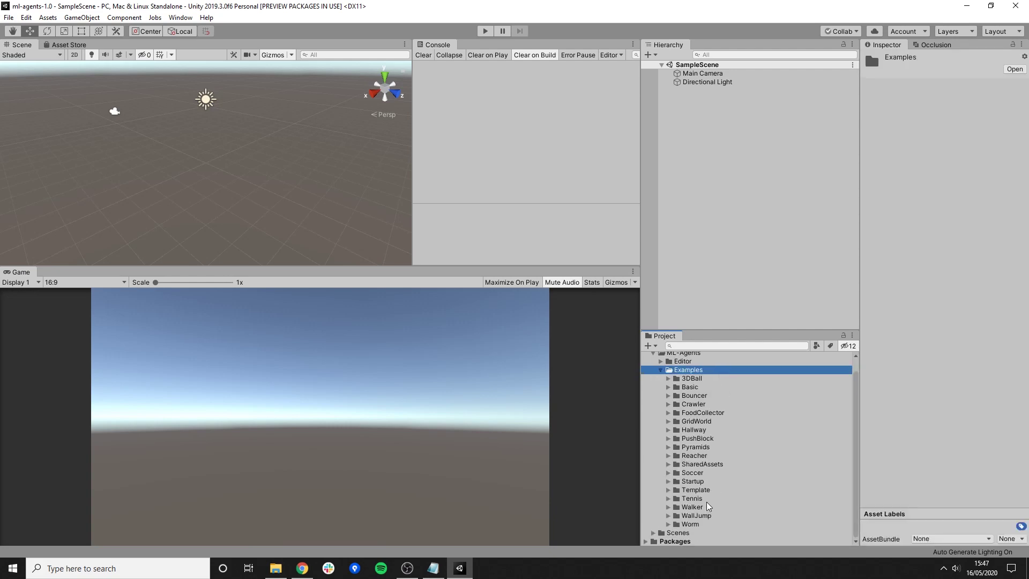
click(692, 438)
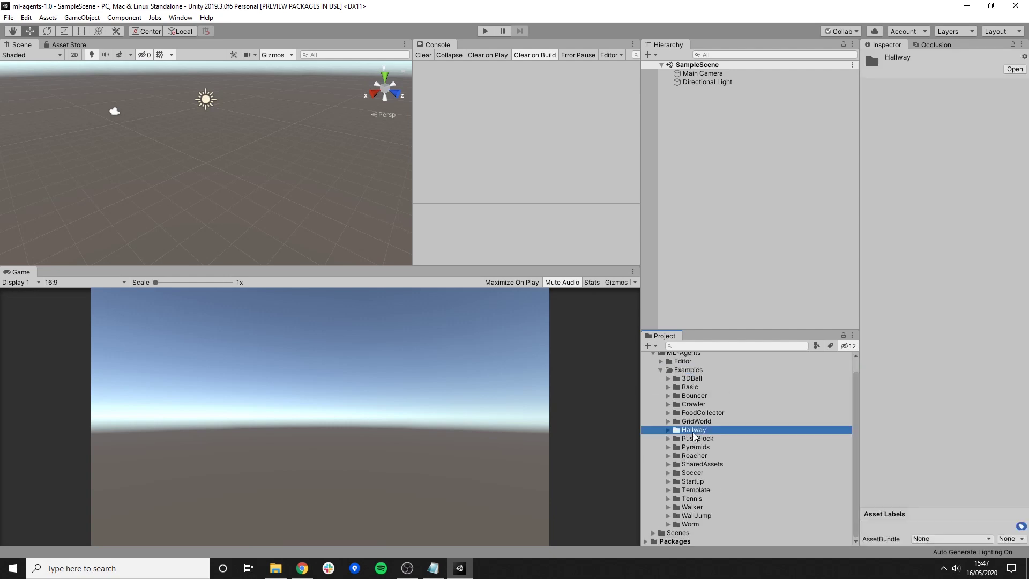
- Open the WormStaticTarget scene from the Scenes subfolder of the Worm example
click(678, 525)
click(668, 524)
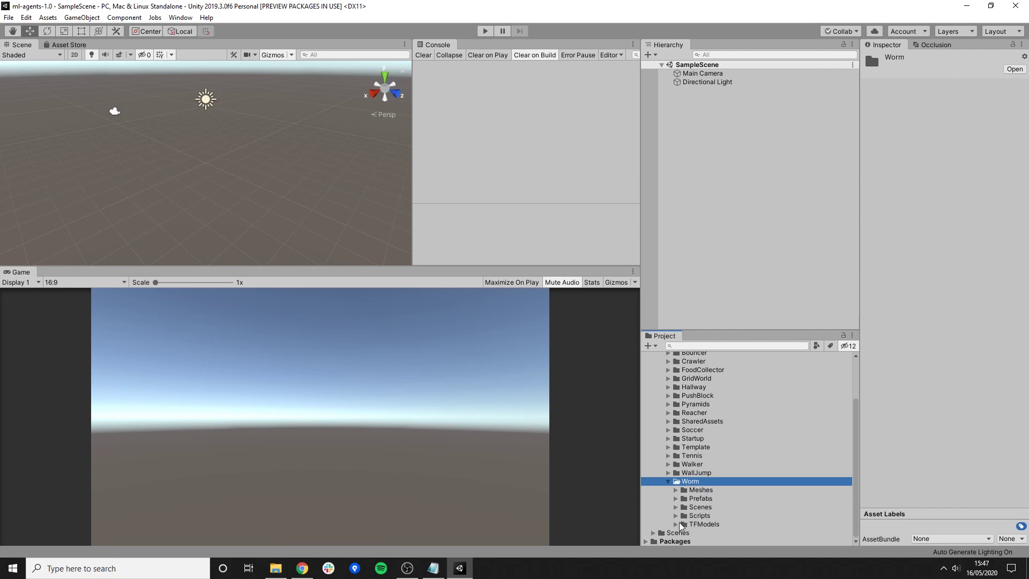
click(676, 506)
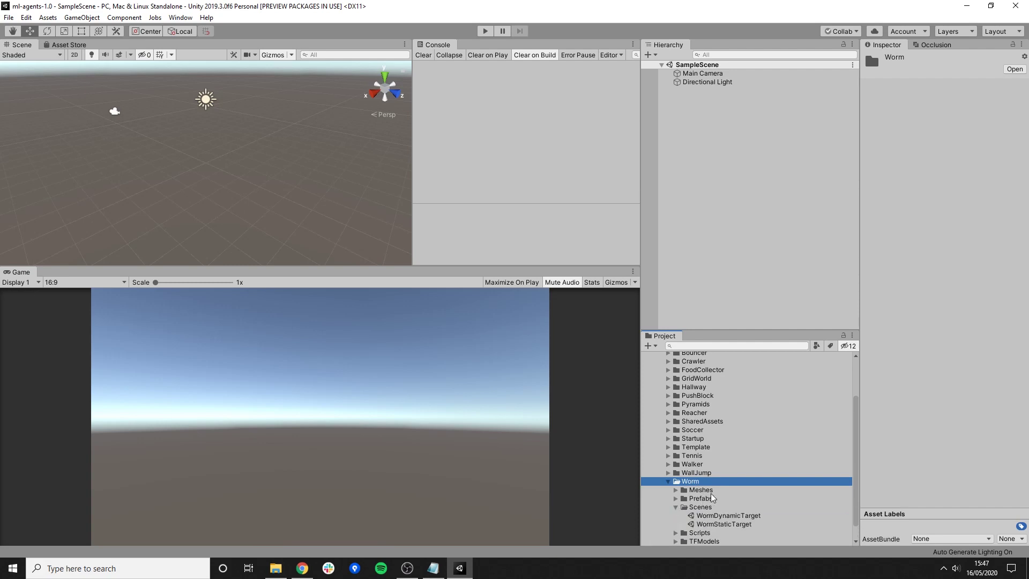
scroll(716, 497, down, 1)
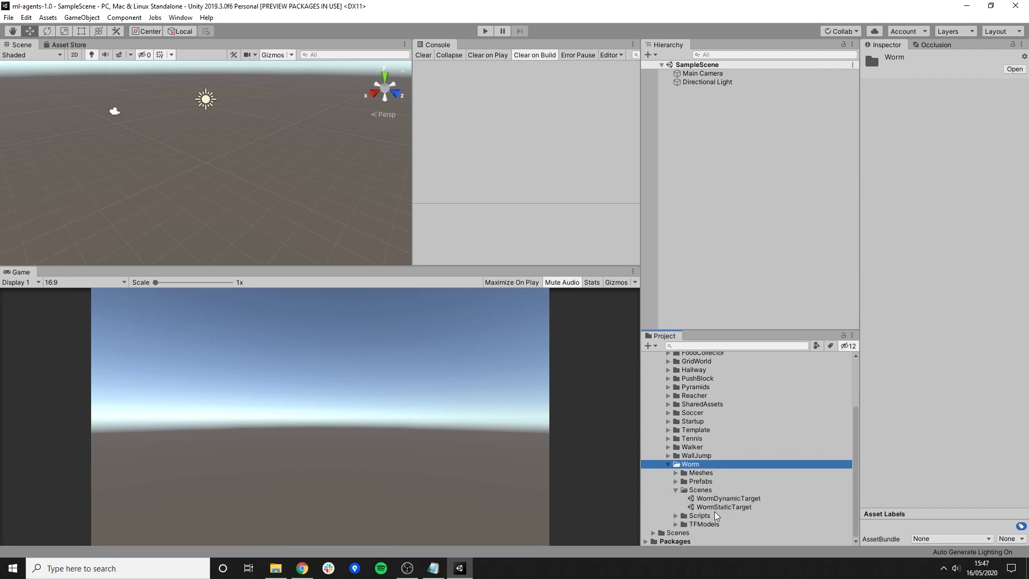
click(726, 507)
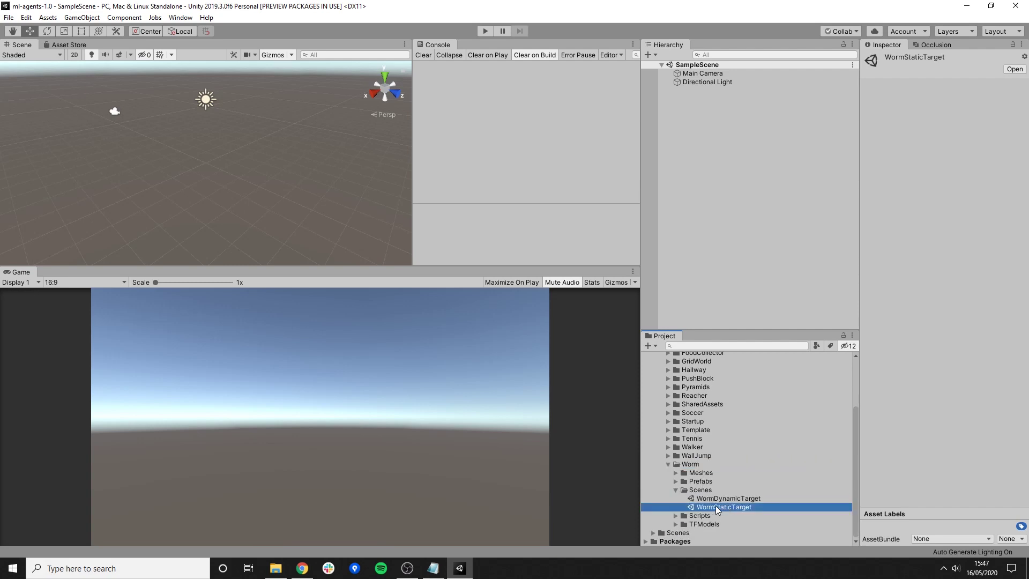
double_click(715, 506)
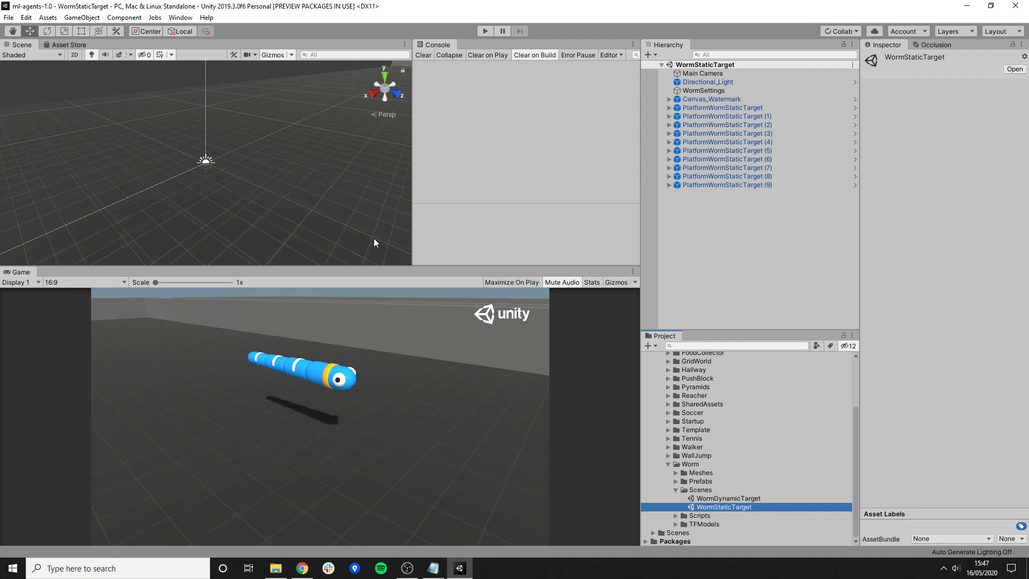
- Deactivate the platform copies PlatformWormStaticTarget (1) through PlatformWormStaticTarget (9) in the scene
right_drag(257, 195, 30, 143)
middle_drag(30, 143, 214, 164)
right_drag(214, 164, 276, 167)
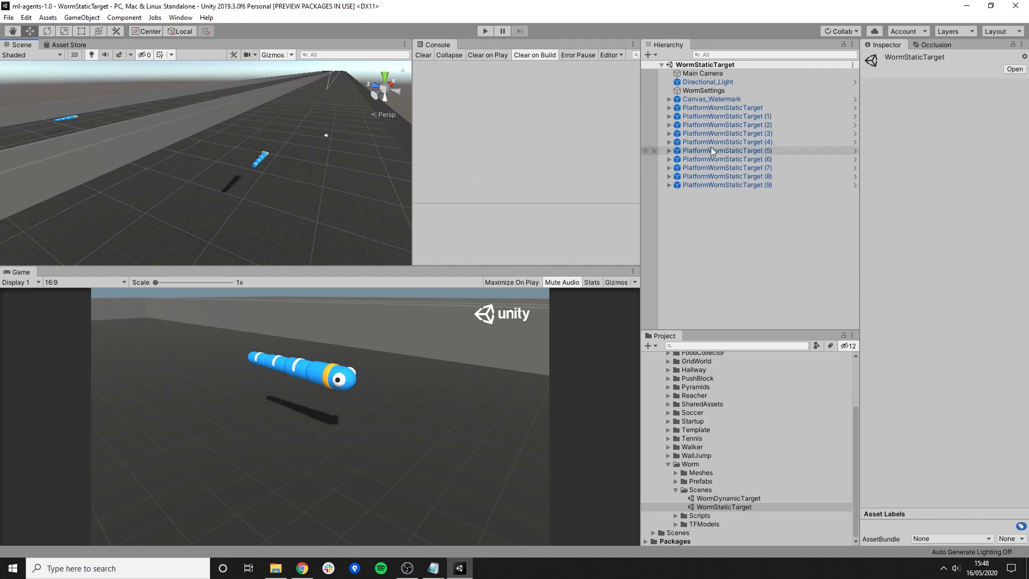
click(746, 117)
shift+click(737, 185)
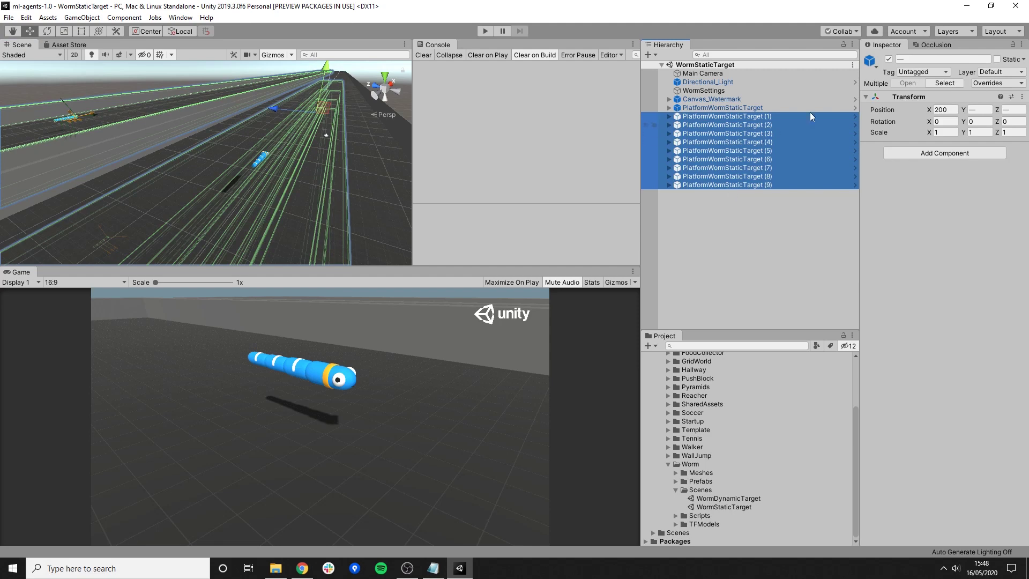
click(888, 59)
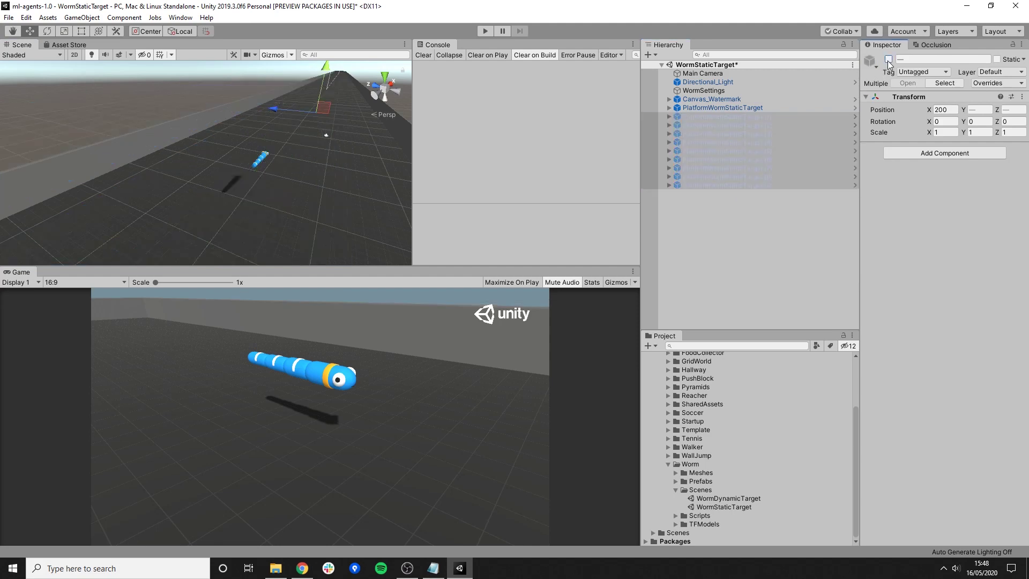
- Expand the active PlatformWormStaticTarget and select its WormBasePrefabStatic child to show the agent's settings
click(110, 110)
right_drag(110, 109, 239, 184)
click(705, 109)
click(669, 108)
click(698, 130)
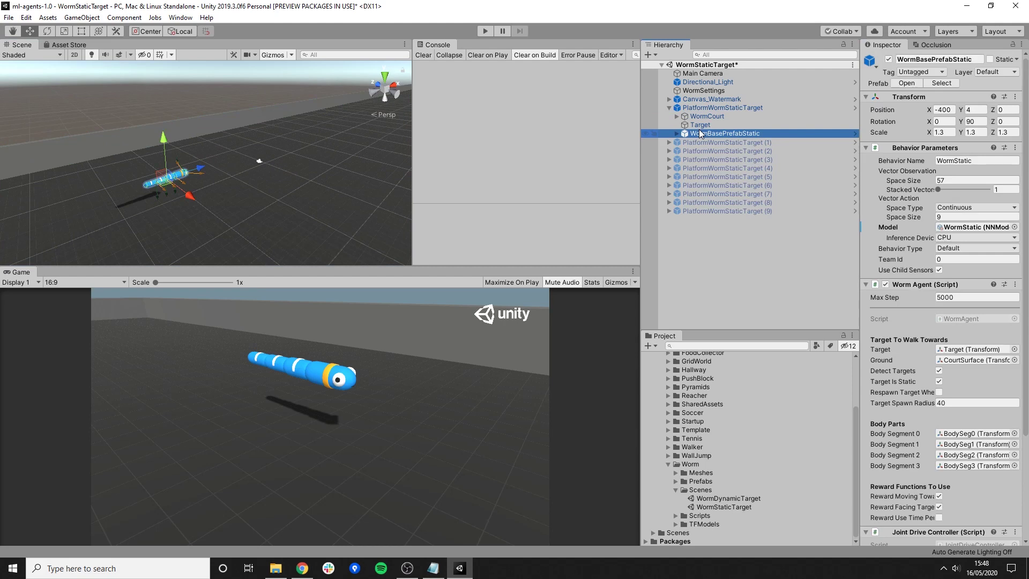
- Run the scene to watch the pretrained worm move, stop it and deselect the worm
click(485, 30)
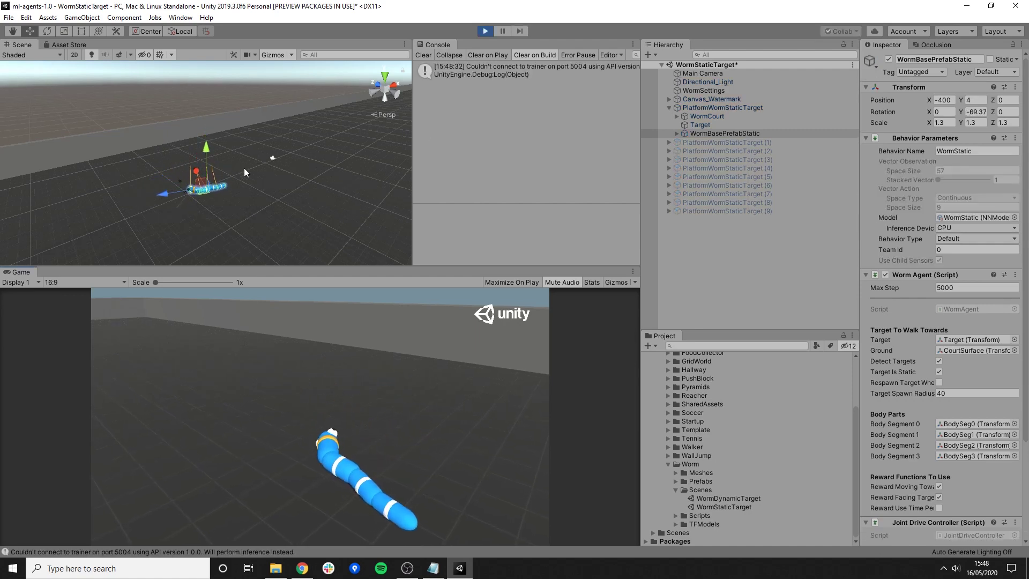
alt+drag(243, 168, 324, 190)
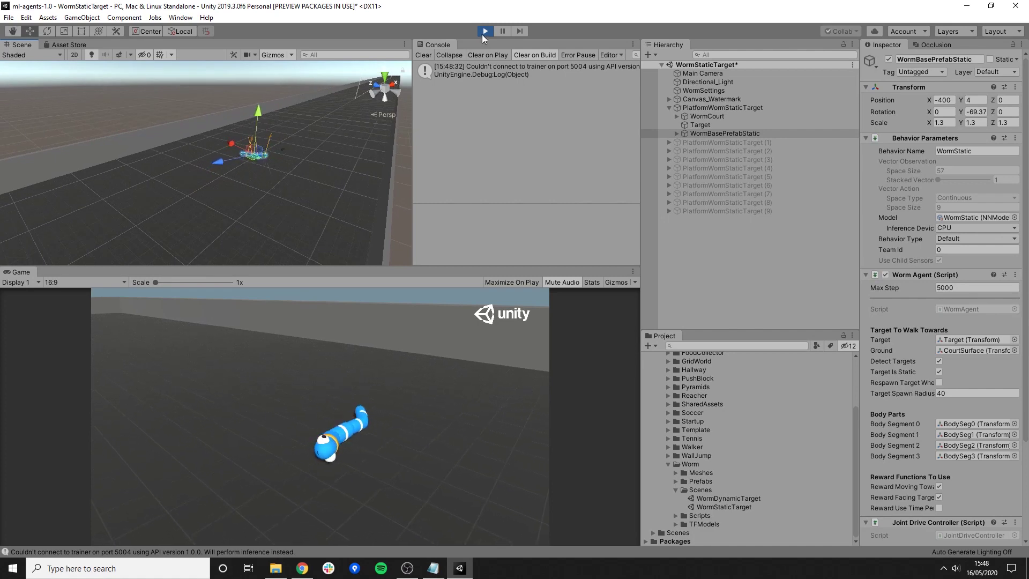
mouse_move(343, 145)
alt+mouse_down()
mouse_move(357, 143)
mouse_move(337, 158)
alt+mouse_up()
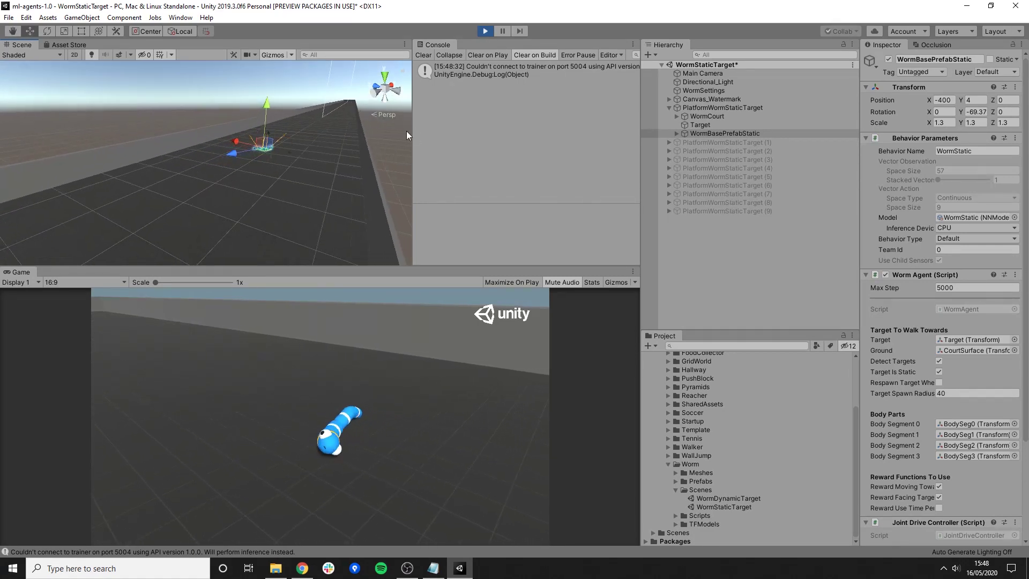
click(484, 32)
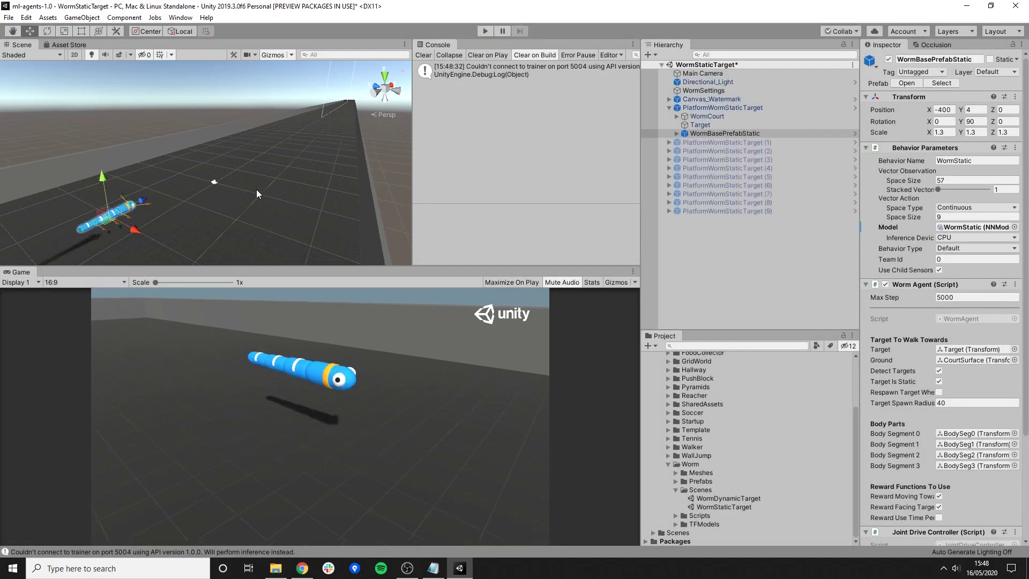
alt+drag(256, 189, 228, 177)
click(159, 133)
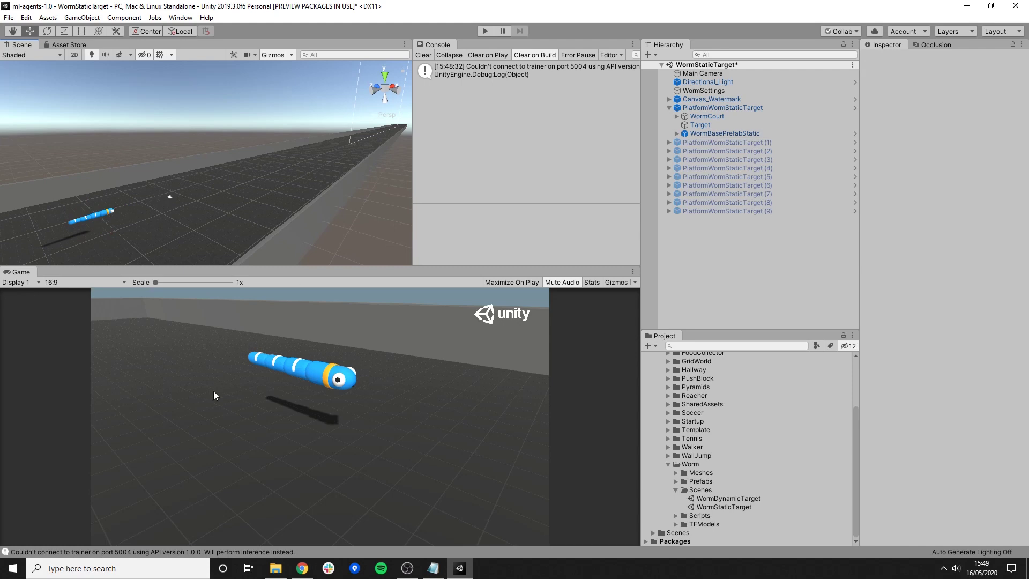
- Search Windows for anaconda, open Anaconda Prompt and reposition its window over the Unity editor
click(178, 569)
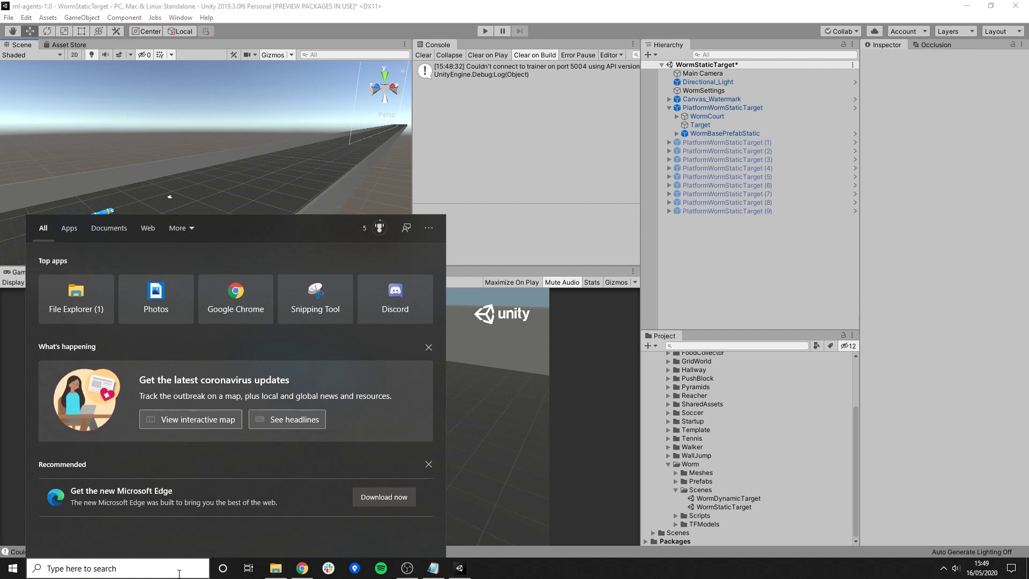
text(anac)
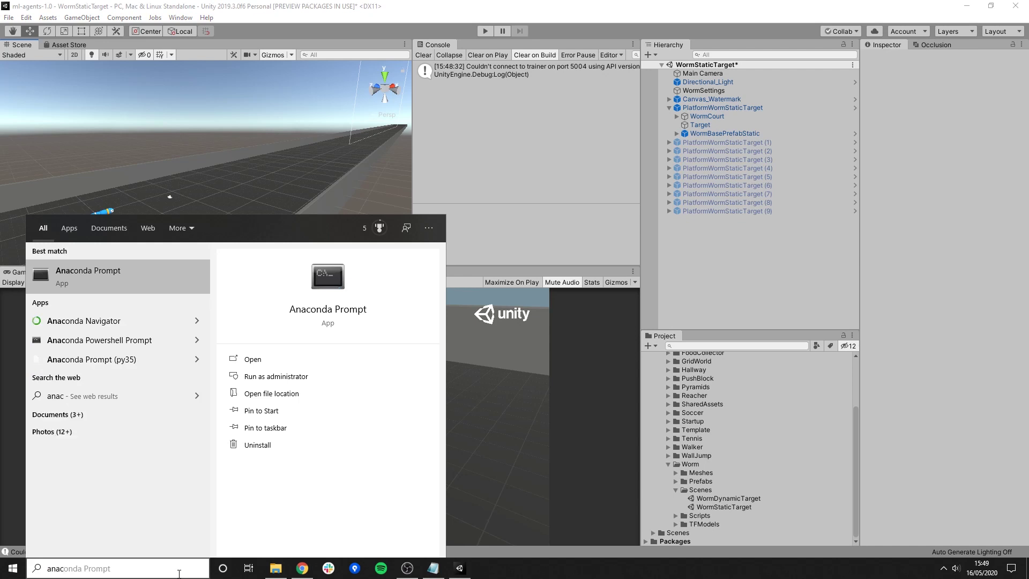
text(onda)
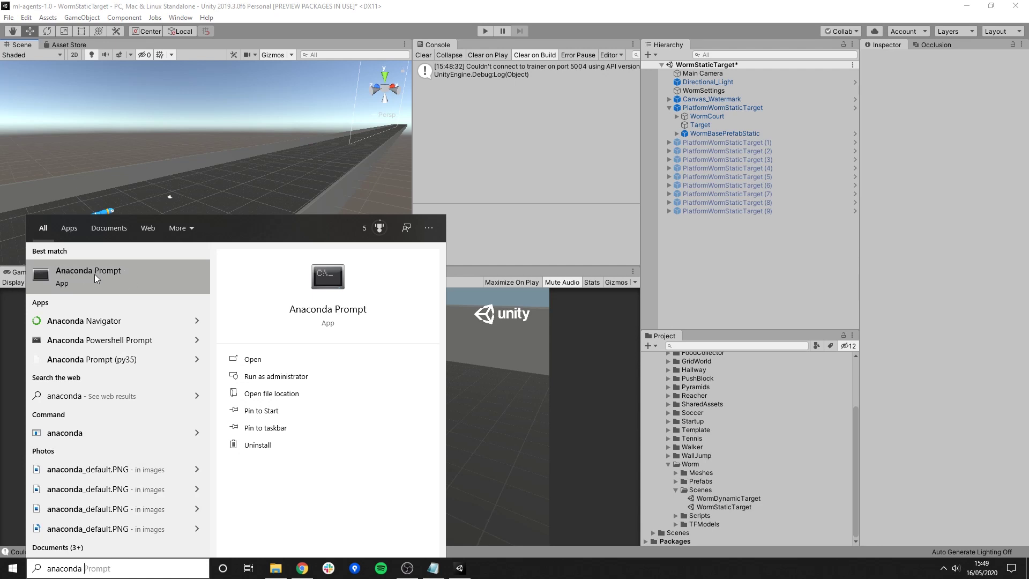
click(114, 276)
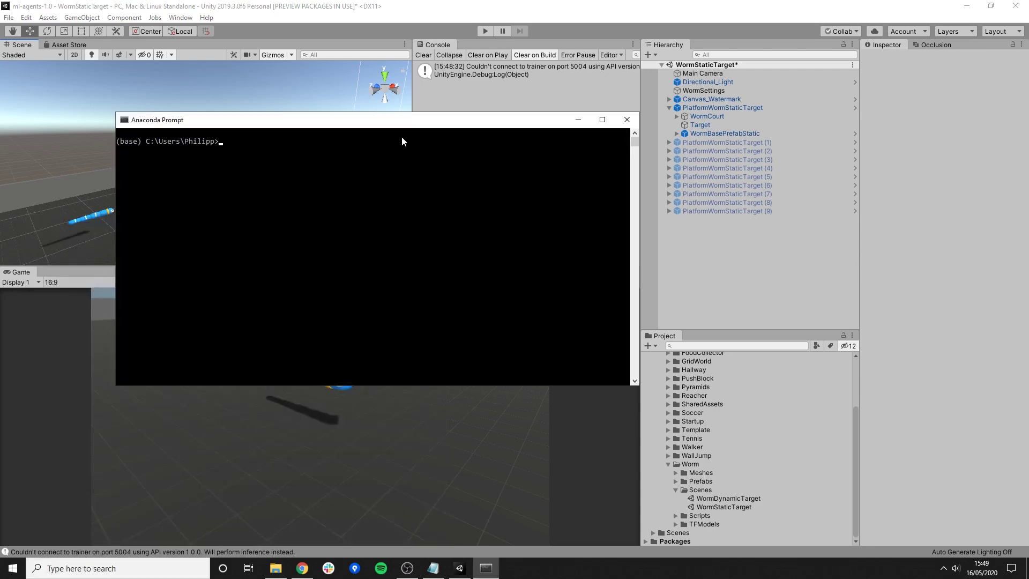
drag(393, 120, 541, 104)
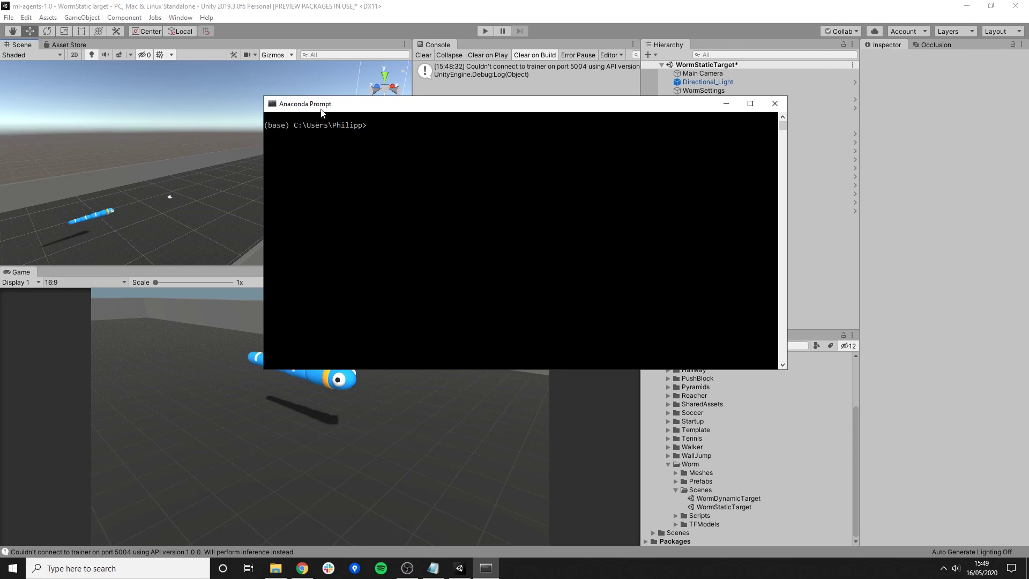
drag(323, 109, 295, 173)
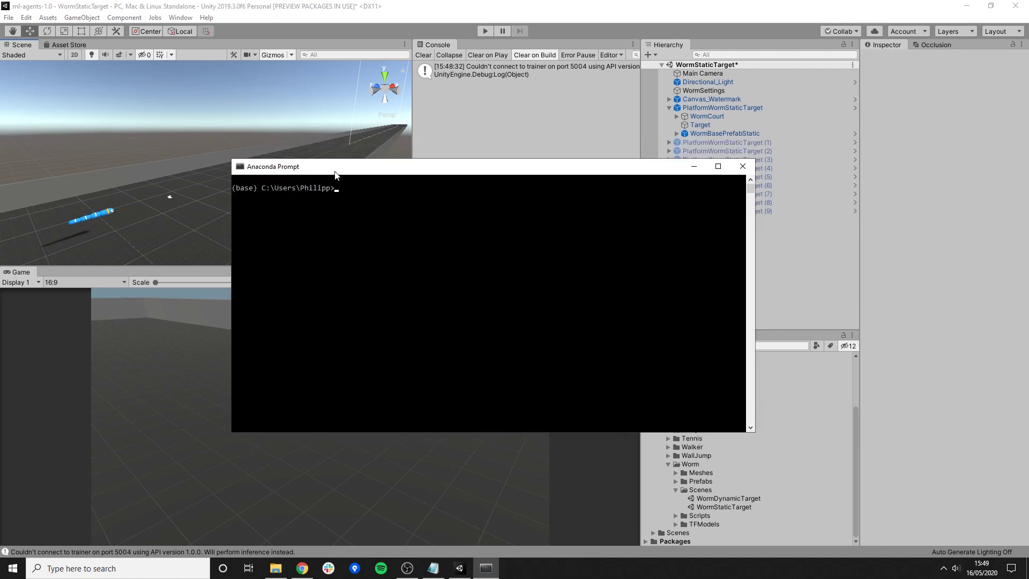
drag(334, 173, 280, 173)
- Copy the command conda create -n mlagents11 python=3.8 from mlagents_cheatsheet.txt in Notepad into Anaconda Prompt
click(433, 568)
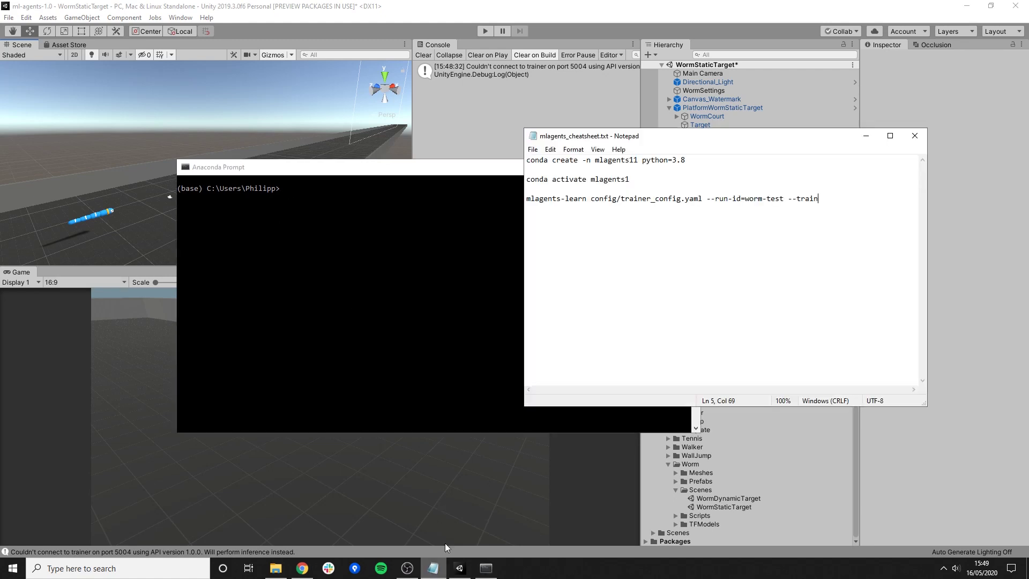
drag(688, 159, 529, 160)
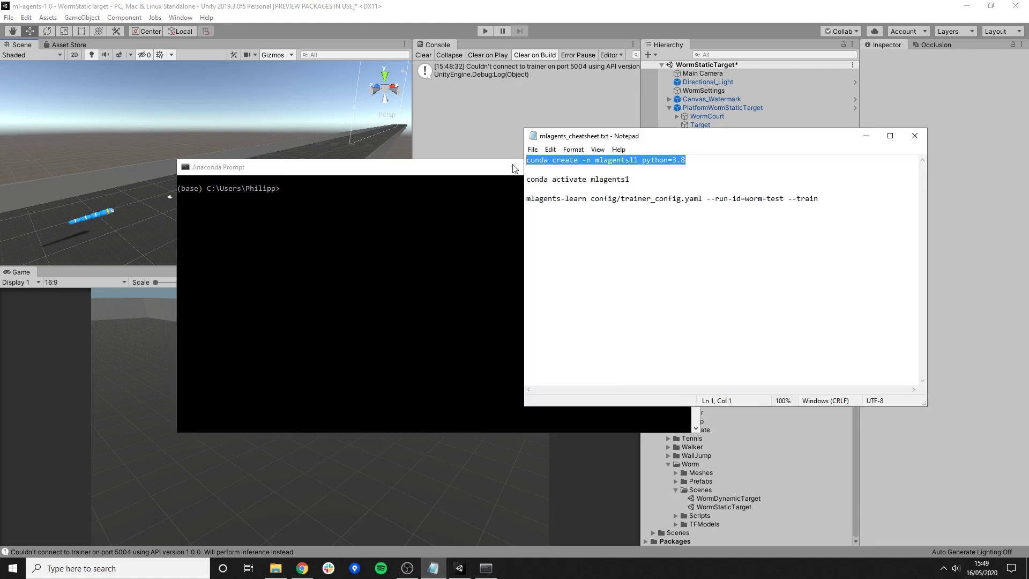
key(ctrl+c)
click(436, 167)
key(ctrl+v)
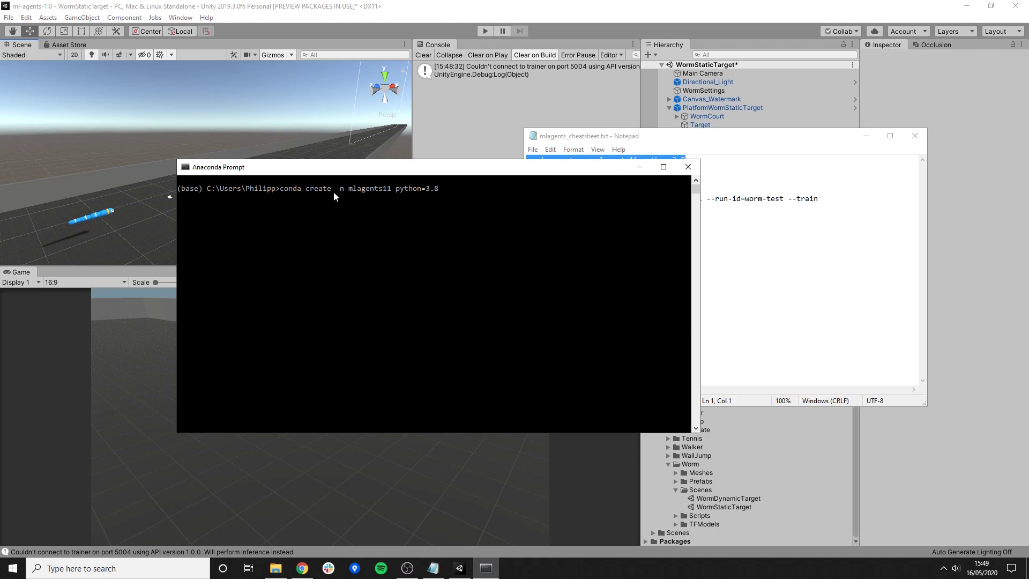
- Change the environment name in the command to mlagents1 and run conda create -n mlagents1 python=3.8
click(393, 190)
key(BackSpace)
key(BackSpace)
key(BackSpace)
key(BackSpace)
key(BackSpace)
mouse_move(515, 168)
mouse_down()
mouse_move(505, 191)
mouse_move(511, 183)
mouse_up()
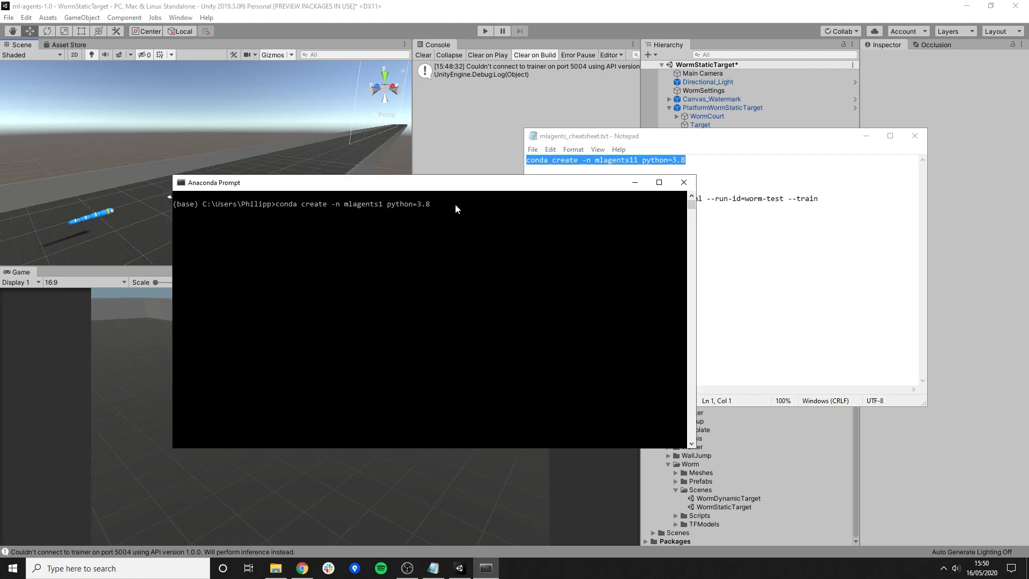
key(Return)
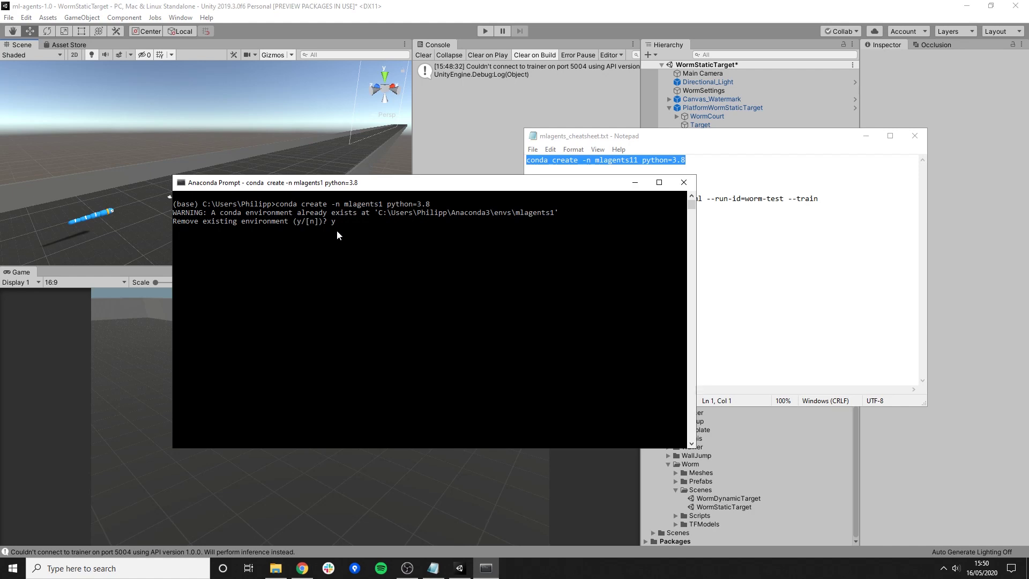
- Agree with y to removing the existing mlagents1 environment and to installing the planned packages
key(Return)
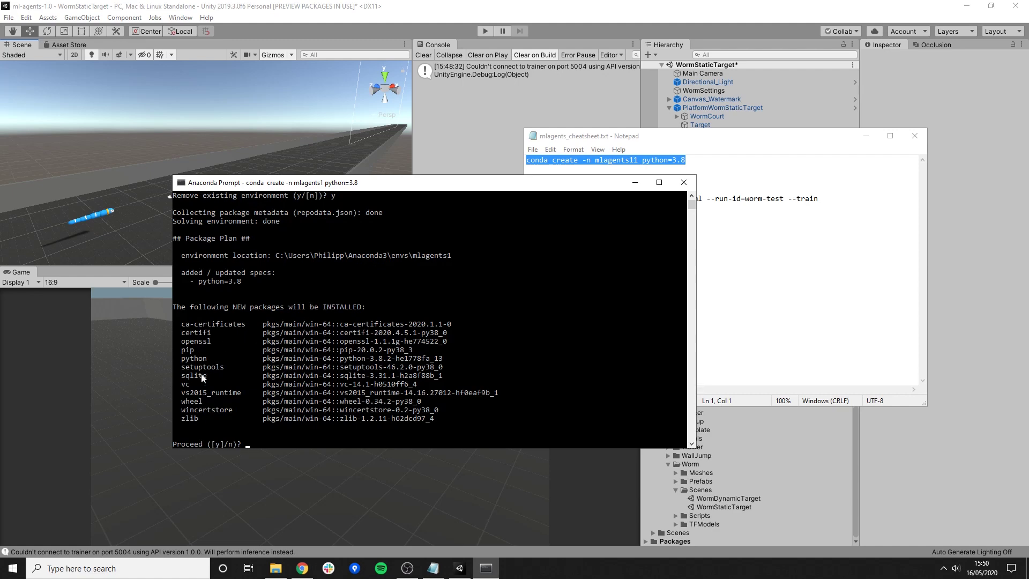
text(y)
key(Return)
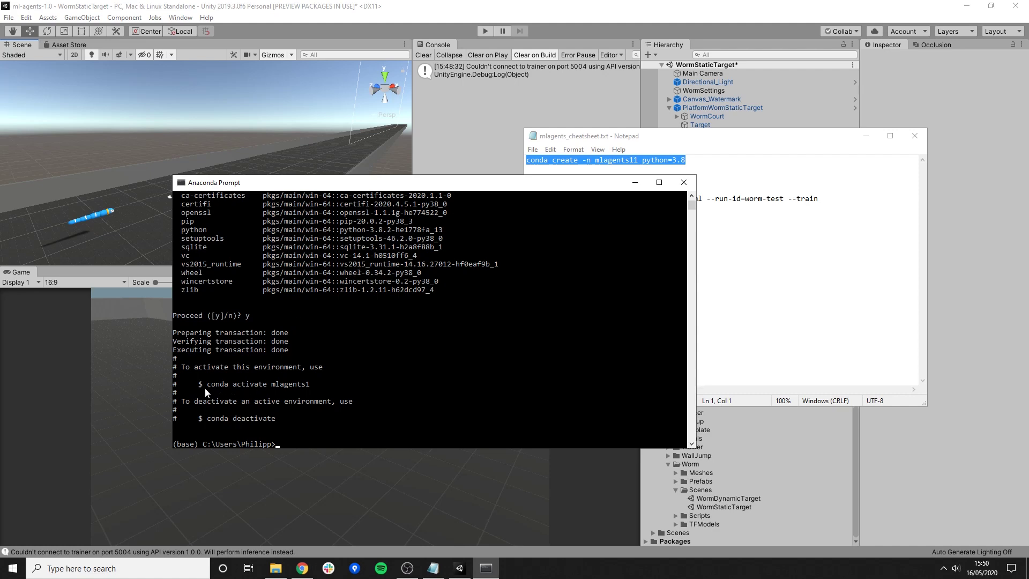
- Copy conda activate mlagents1 from the prompt's output and run it to activate the environment
drag(209, 384, 308, 387)
right_click(308, 389)
right_click(303, 439)
key(Return)
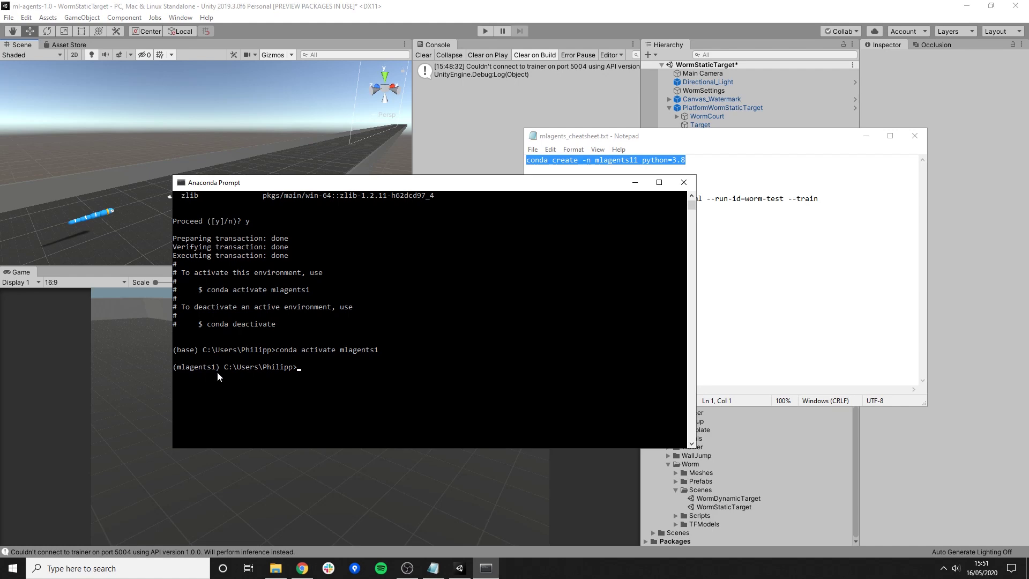
- Run pip install mlagents in the mlagents1 environment and shift the prompt and cheatsheet windows aside
text(pip install mlagents)
key(Return)
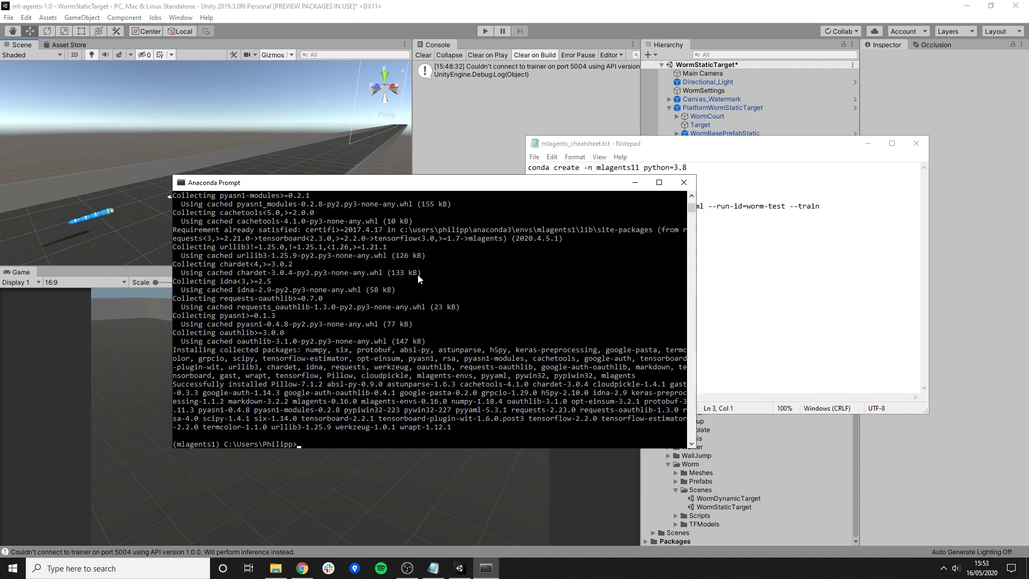
mouse_move(373, 188)
mouse_down()
mouse_move(343, 207)
mouse_move(361, 198)
mouse_up()
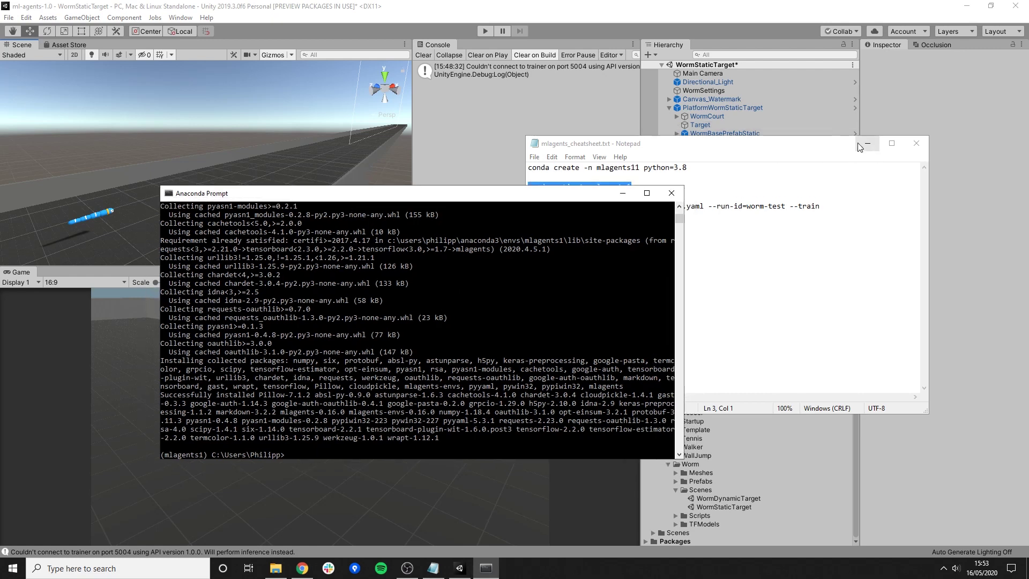
drag(808, 142, 860, 205)
- Switch to Unity and set the Model of WormBasePrefabStatic to None, keeping its Behavior Type at Default
click(576, 8)
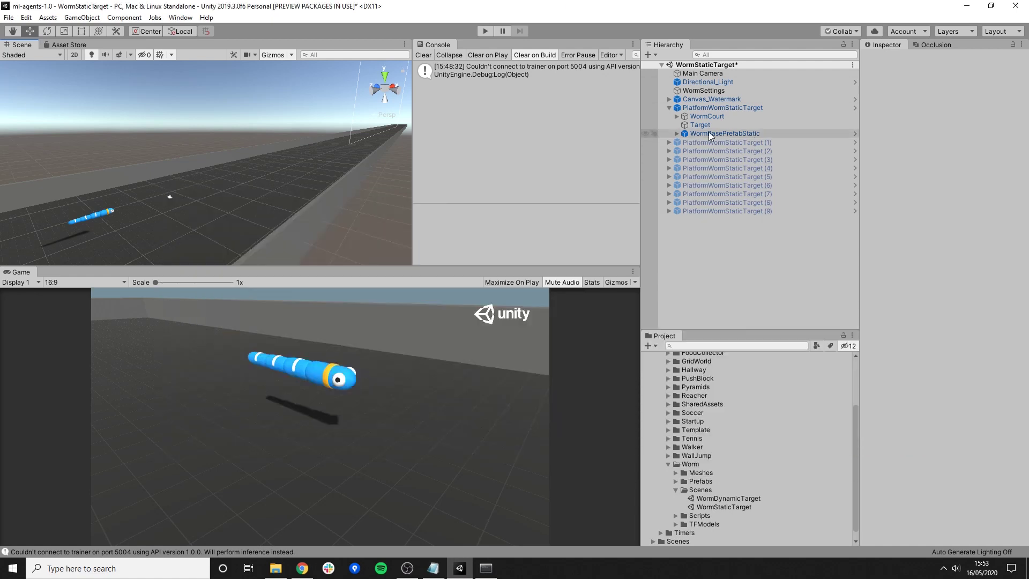
click(708, 131)
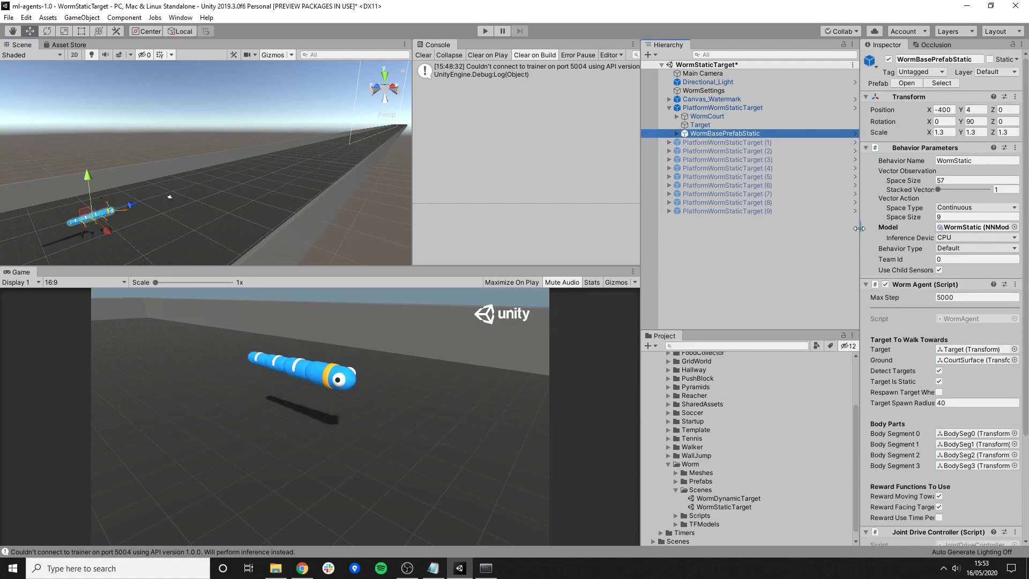
drag(699, 125, 704, 136)
click(1014, 226)
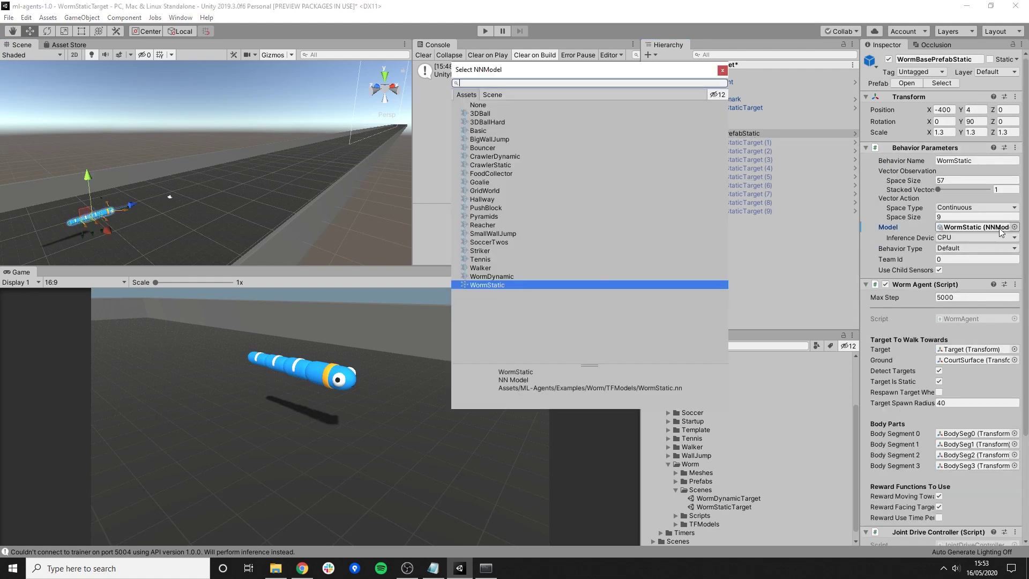
click(485, 105)
click(722, 71)
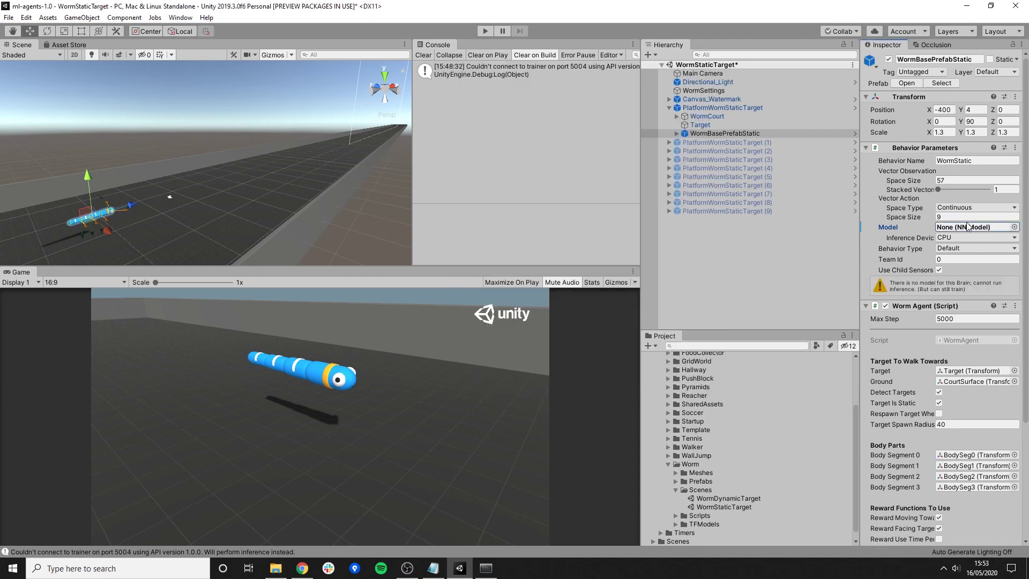
click(964, 248)
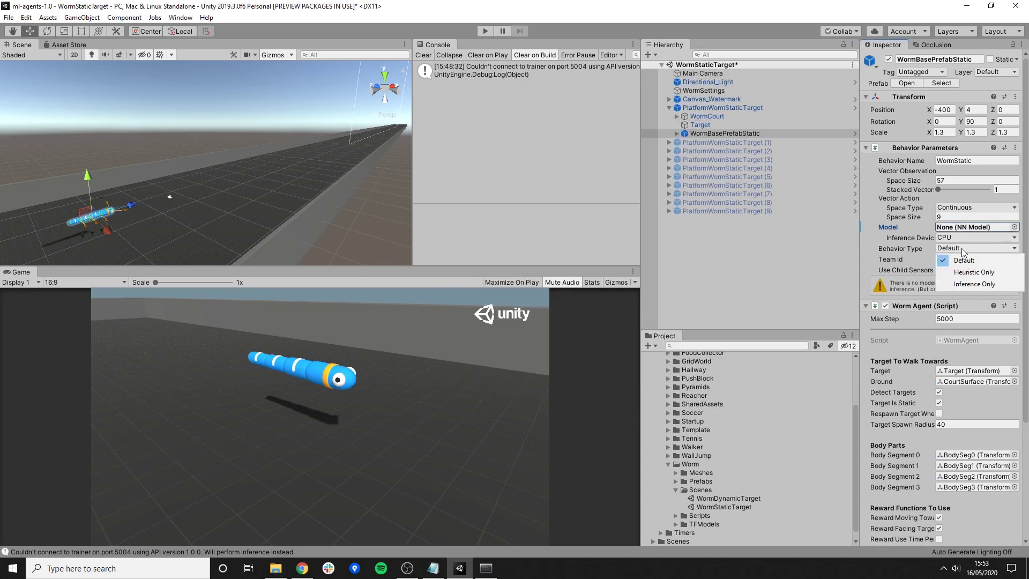
click(964, 252)
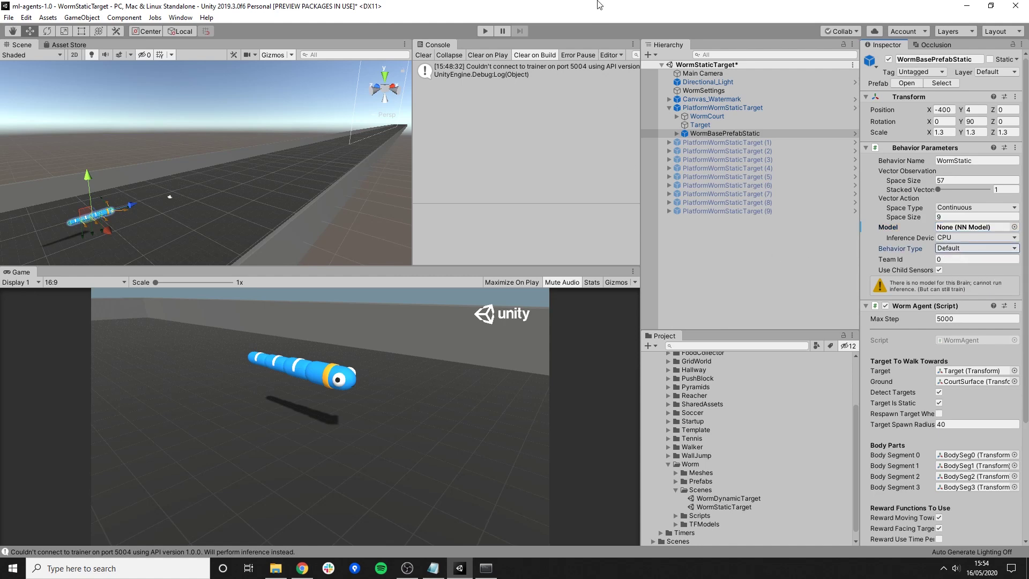
- Open the ml-agents-release_1 folder inside ml-agents-1.0-test-project in File Explorer and copy its full path
click(486, 568)
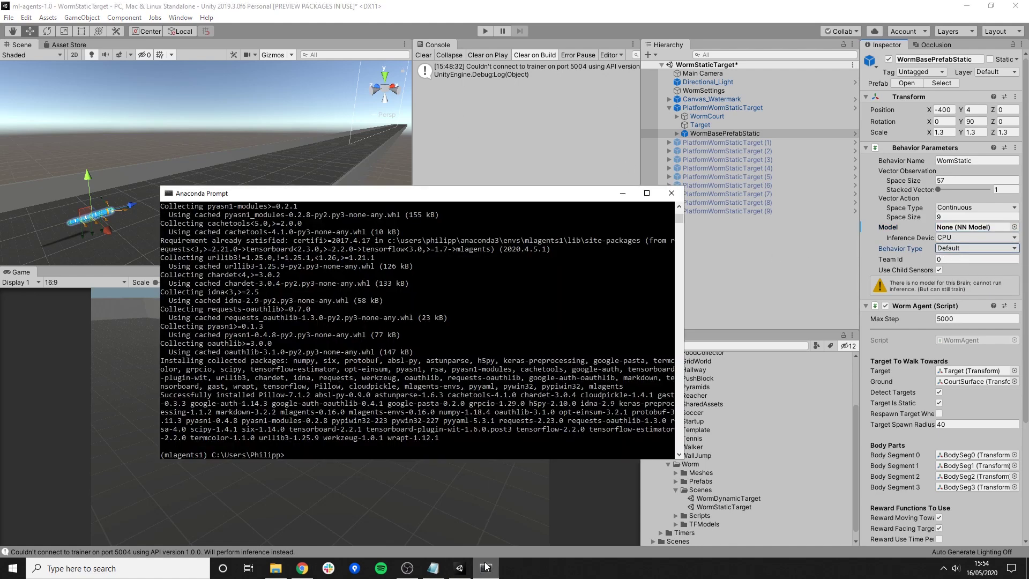
scroll(375, 375, down, 1)
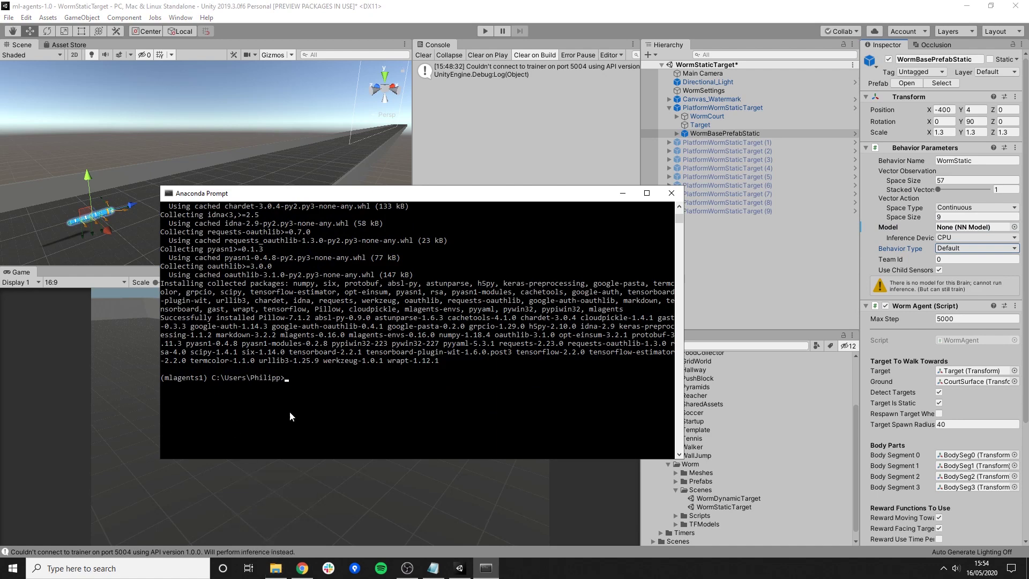
click(276, 568)
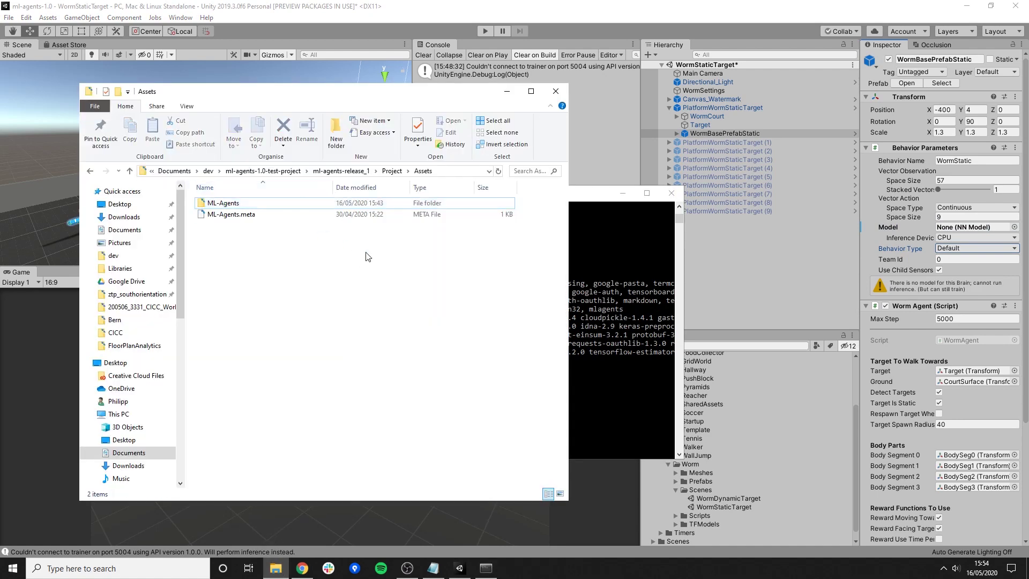
click(352, 171)
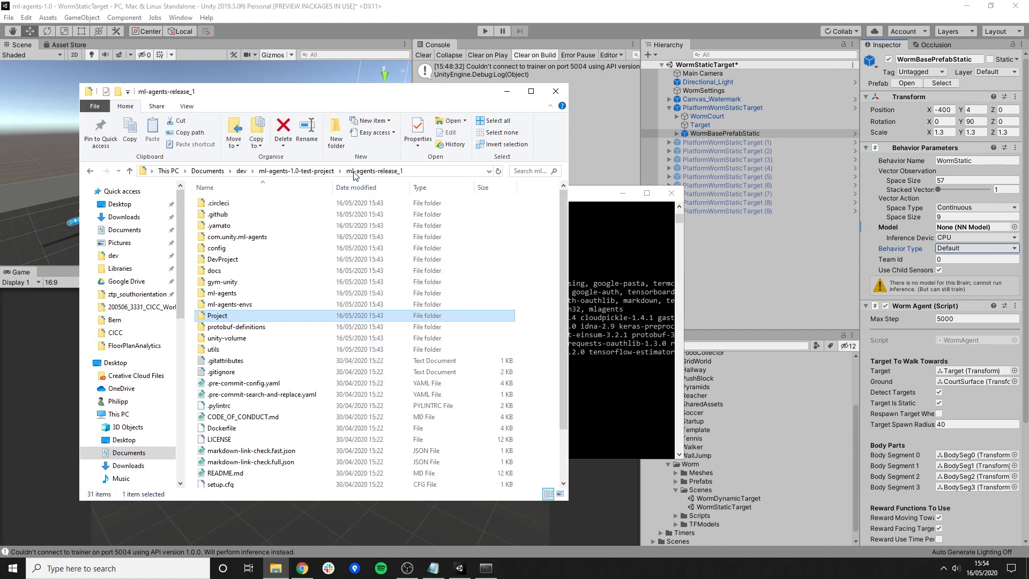
click(262, 170)
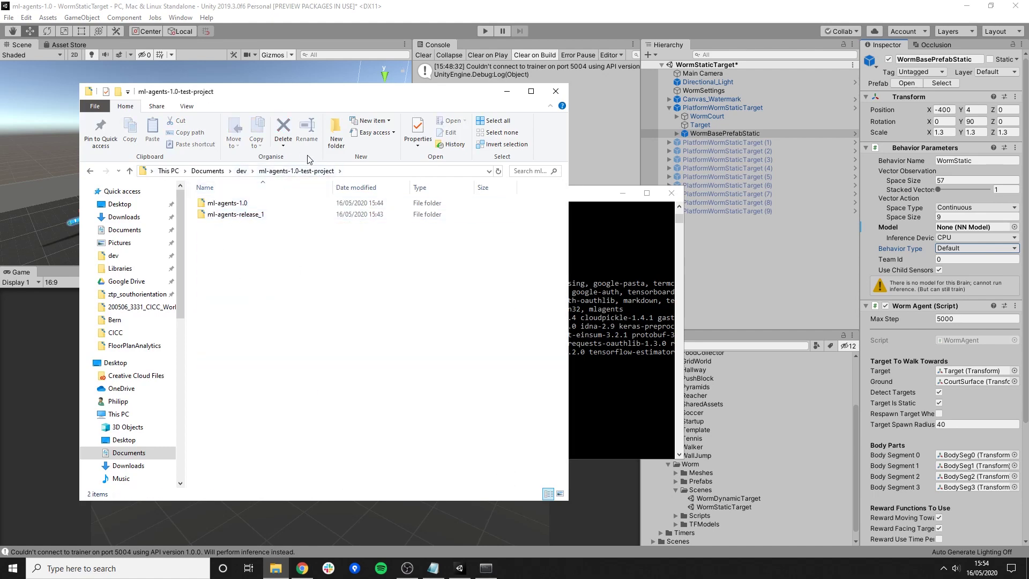
double_click(241, 213)
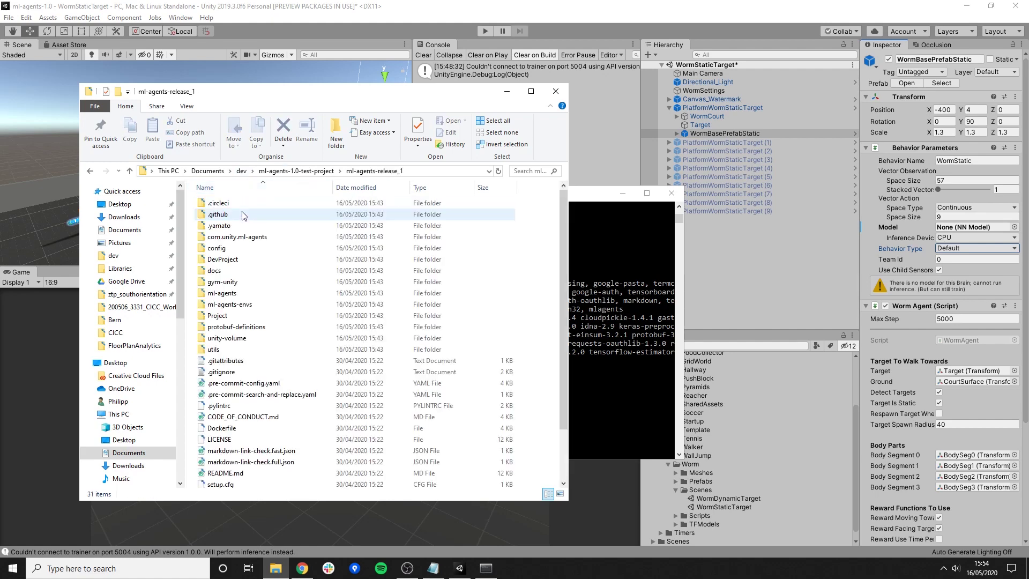
click(422, 172)
key(ctrl+c)
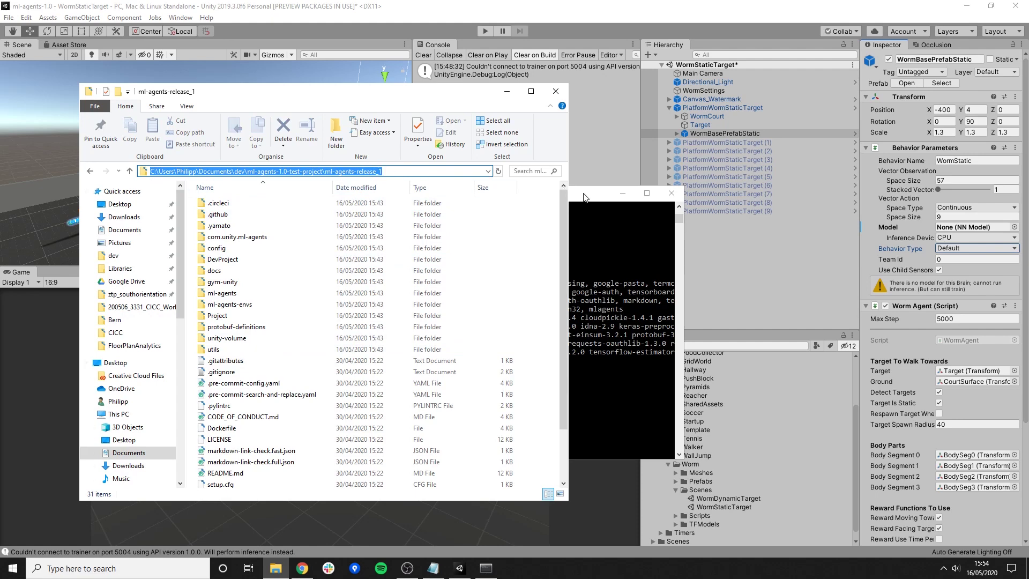
- Move the Anaconda Prompt clear of the File Explorer window and change its directory with cd to the copied ml-agents-release_1 path
drag(584, 198, 810, 150)
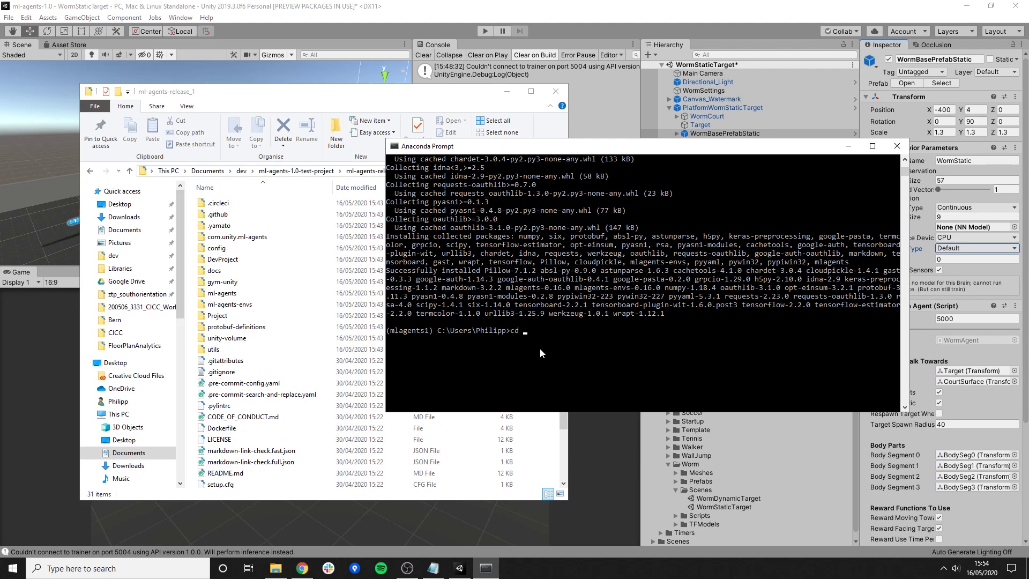
key(ctrl+v)
key(Return)
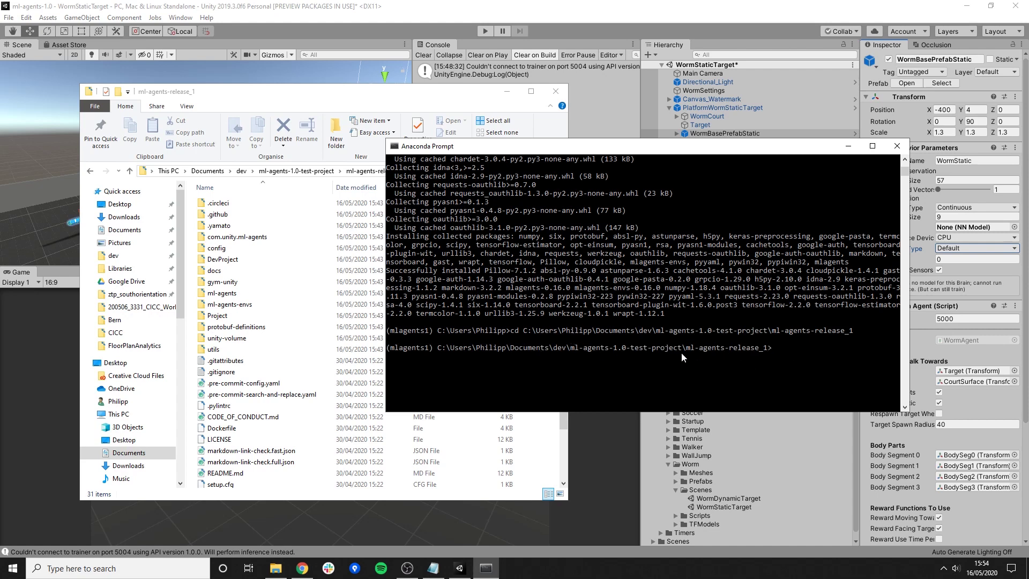
- Copy mlagents-learn config/trainer_config.yaml --run-id=worm-test --train from the Notepad cheatsheet and run it in the Anaconda Prompt
click(433, 567)
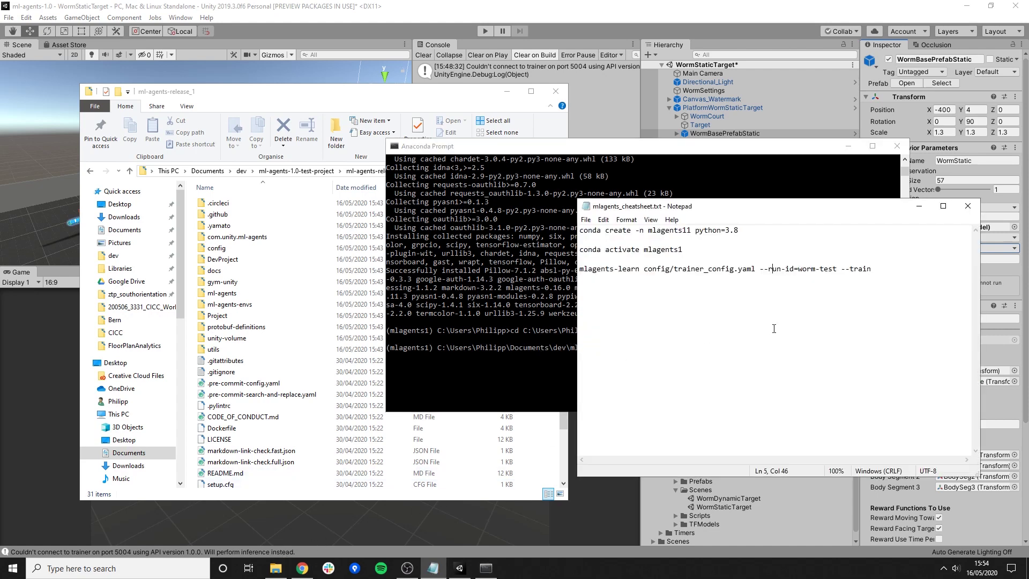
drag(882, 269, 579, 269)
key(ctrl+c)
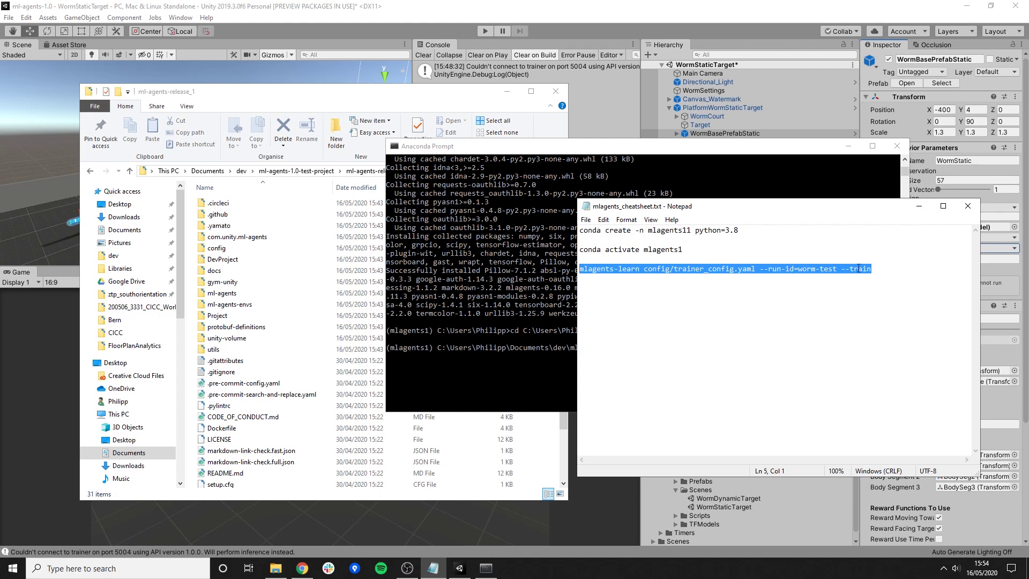
click(919, 206)
right_click(776, 367)
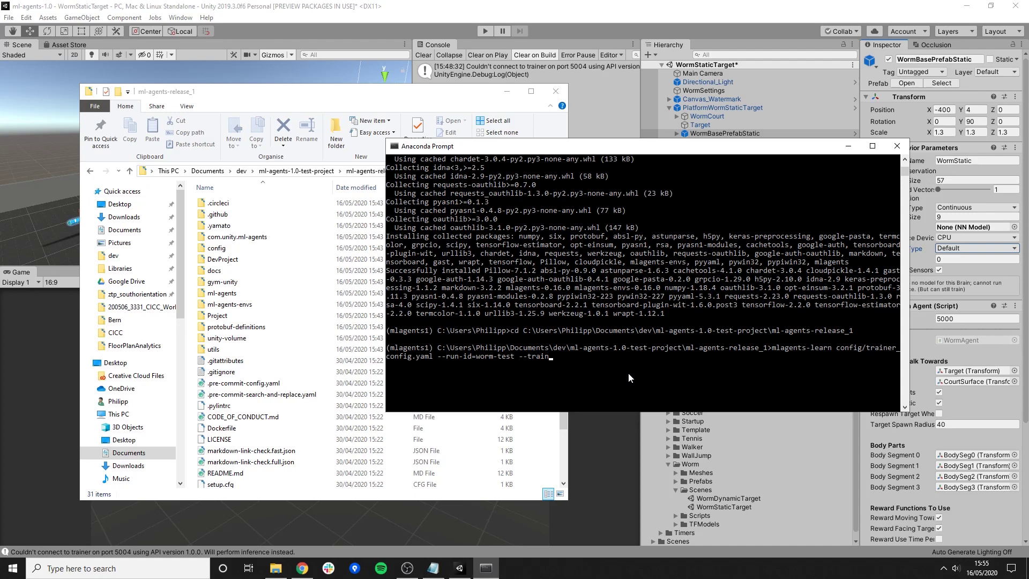
key(Return)
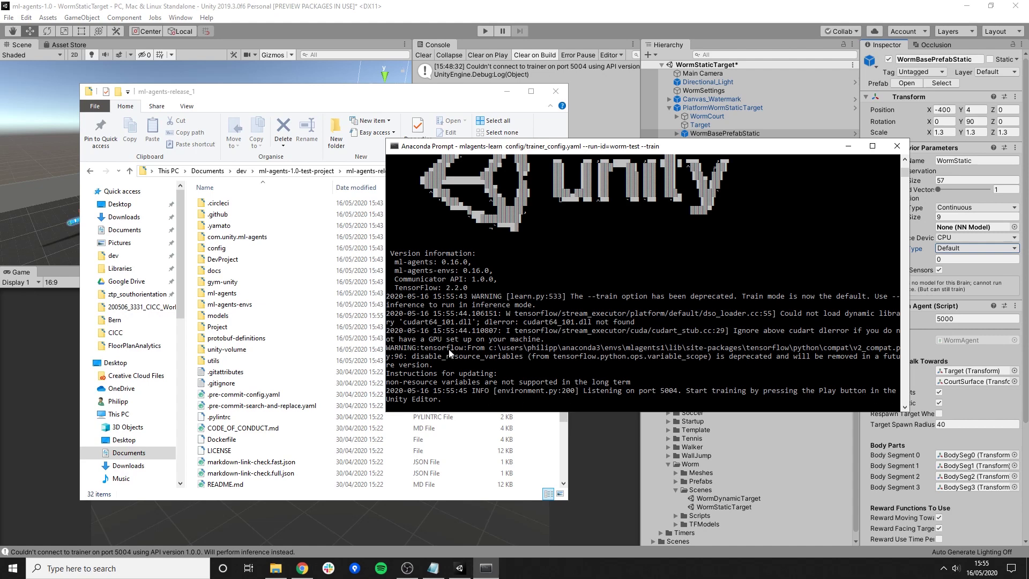
- Play the WormStaticTarget scene in Unity to train the worm, and interrupt the training run from the Anaconda Prompt
click(482, 30)
click(484, 31)
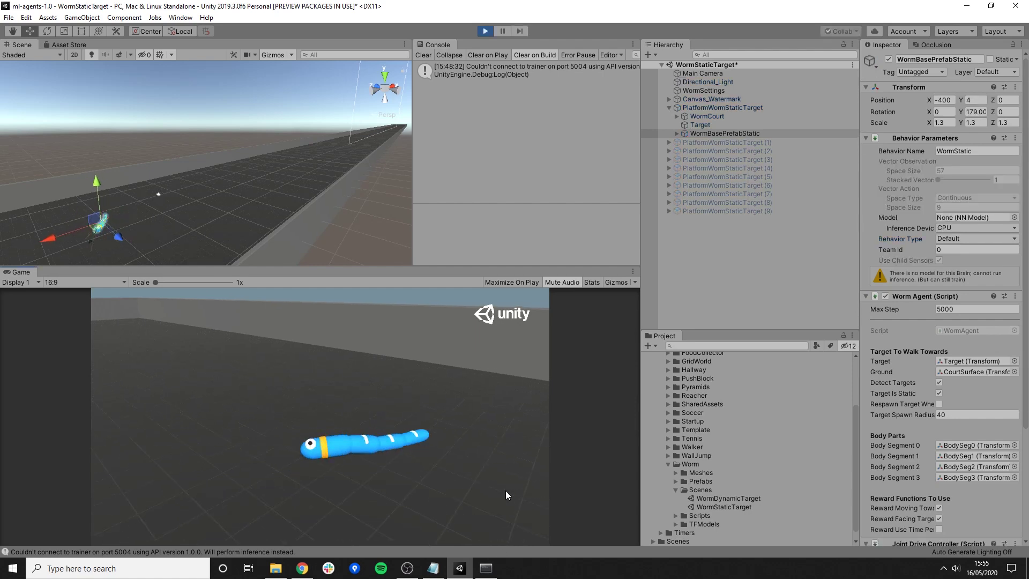
click(485, 569)
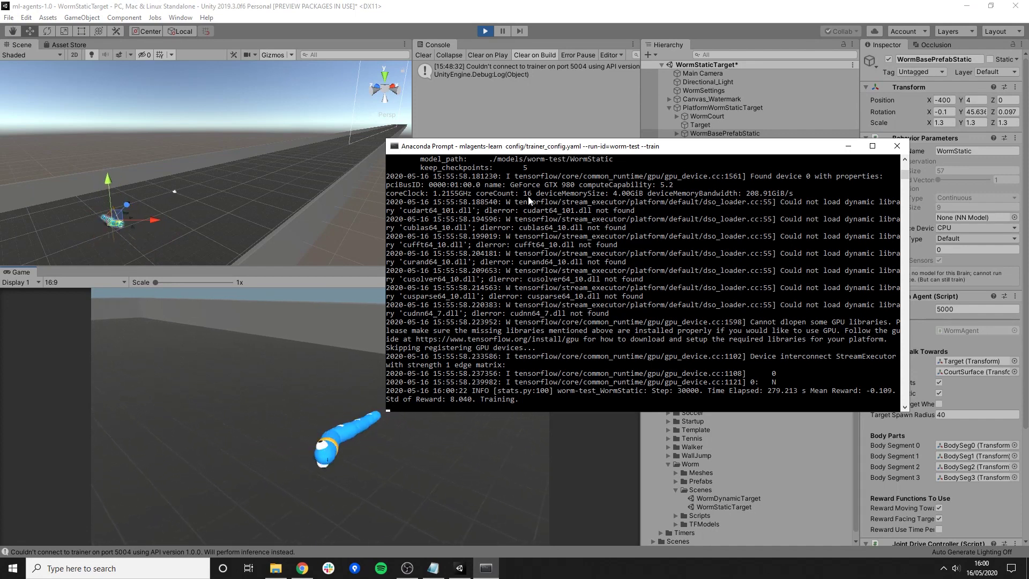
key(ctrl+c)
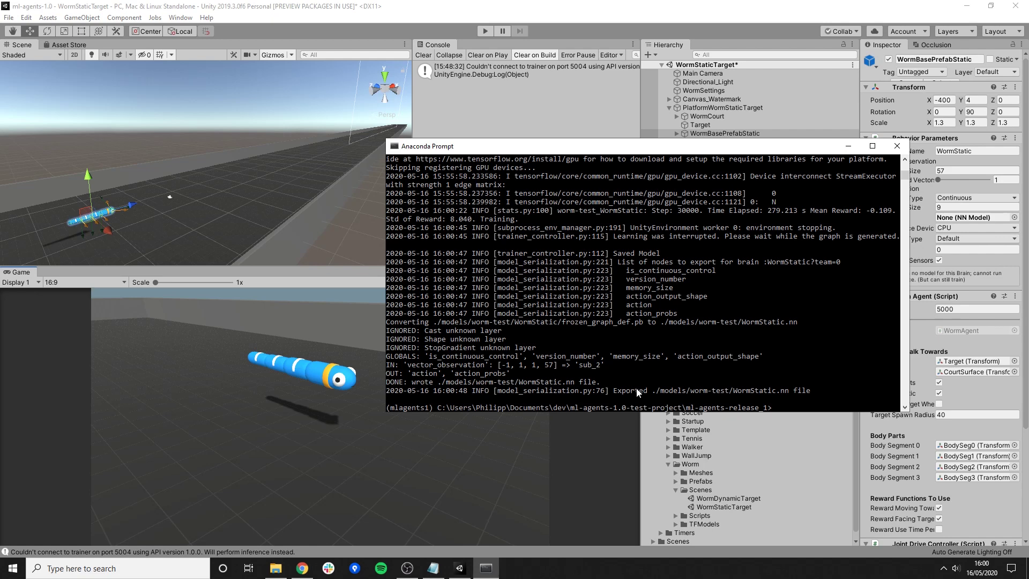
- Expand the Worm example's TFModels folder in Unity, and open models\worm-test inside ml-agents-release_1 in File Explorer
click(621, 12)
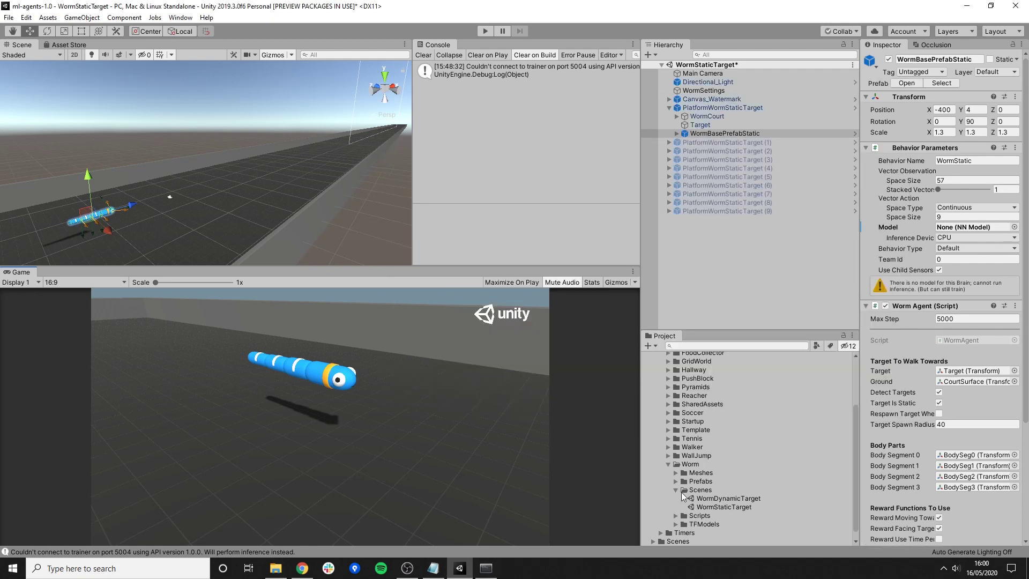
click(676, 523)
scroll(725, 438, down, 1)
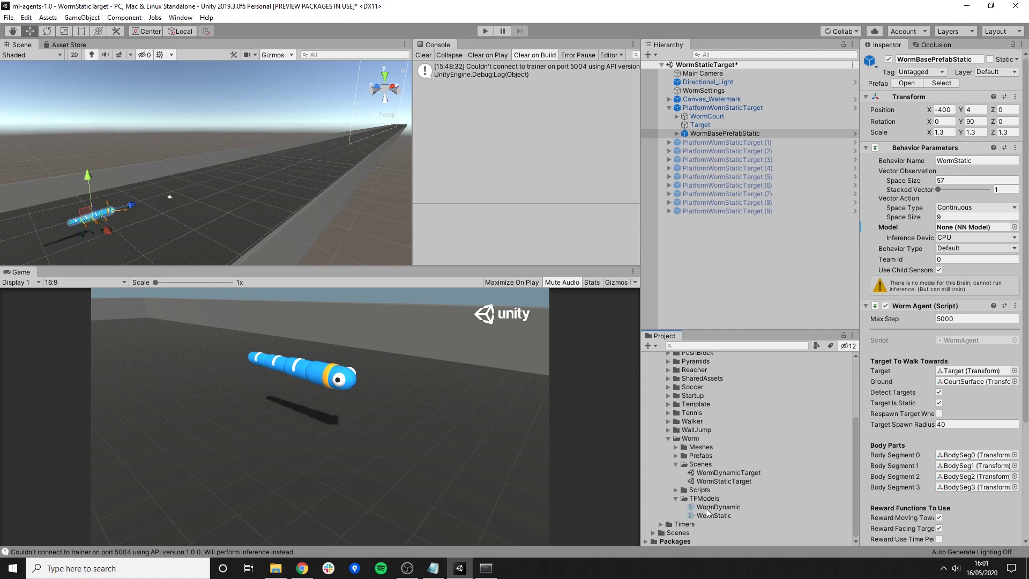
click(276, 567)
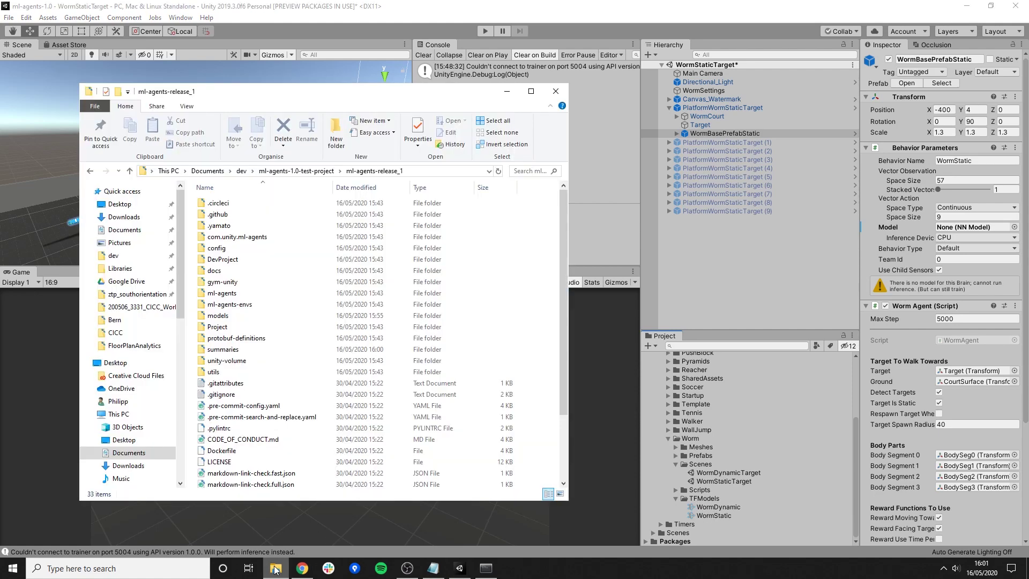
click(327, 172)
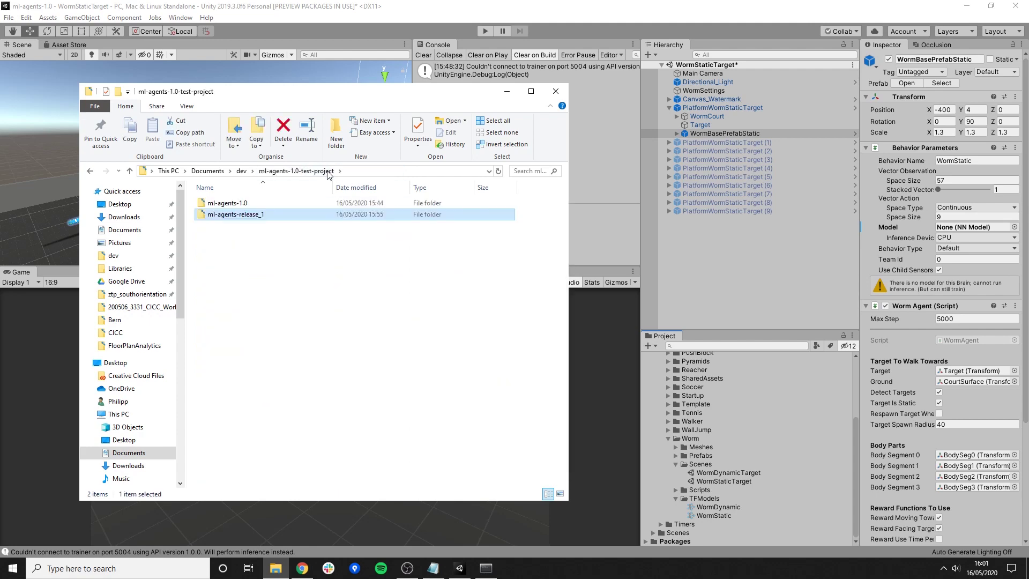
double_click(231, 216)
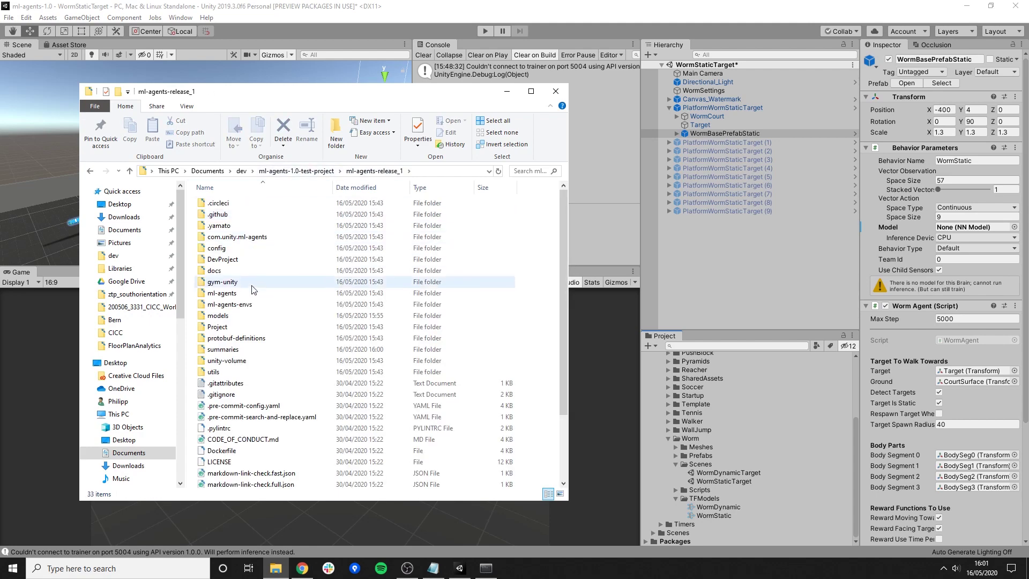
double_click(224, 318)
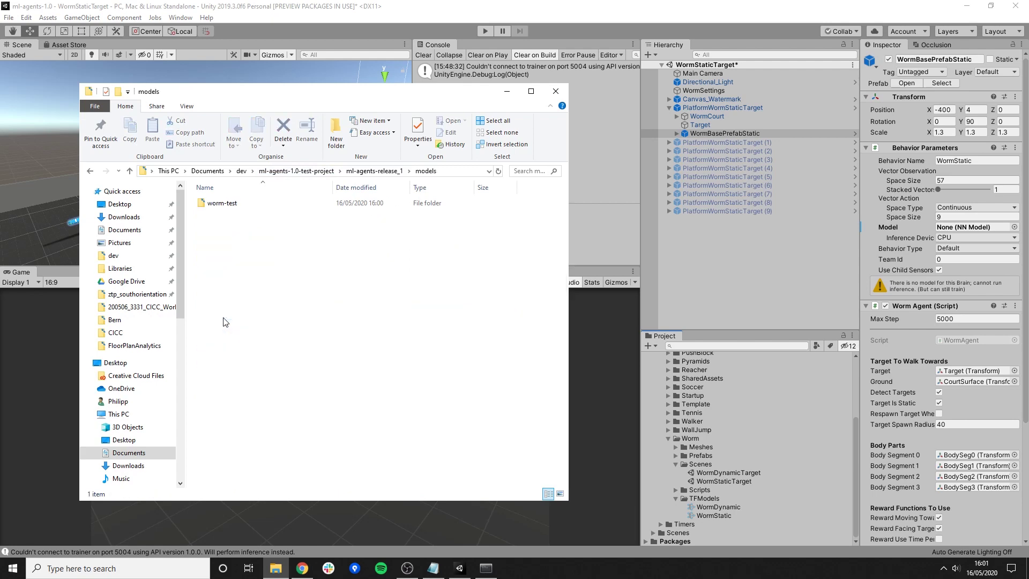
double_click(220, 204)
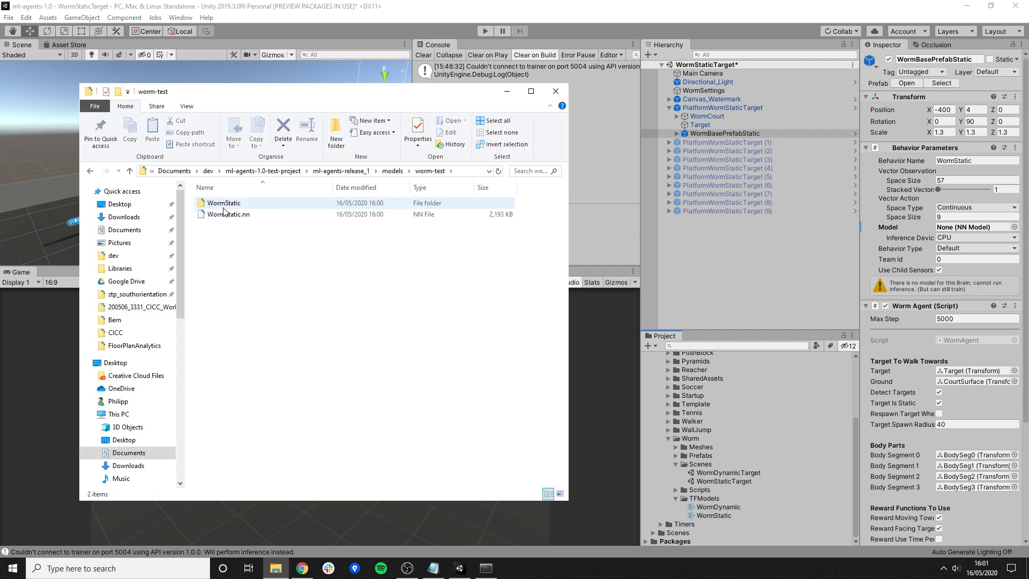
- Rename the trained model file WormStatic.nn in the worm-test folder to WormStatic-test-1.nn
click(229, 215)
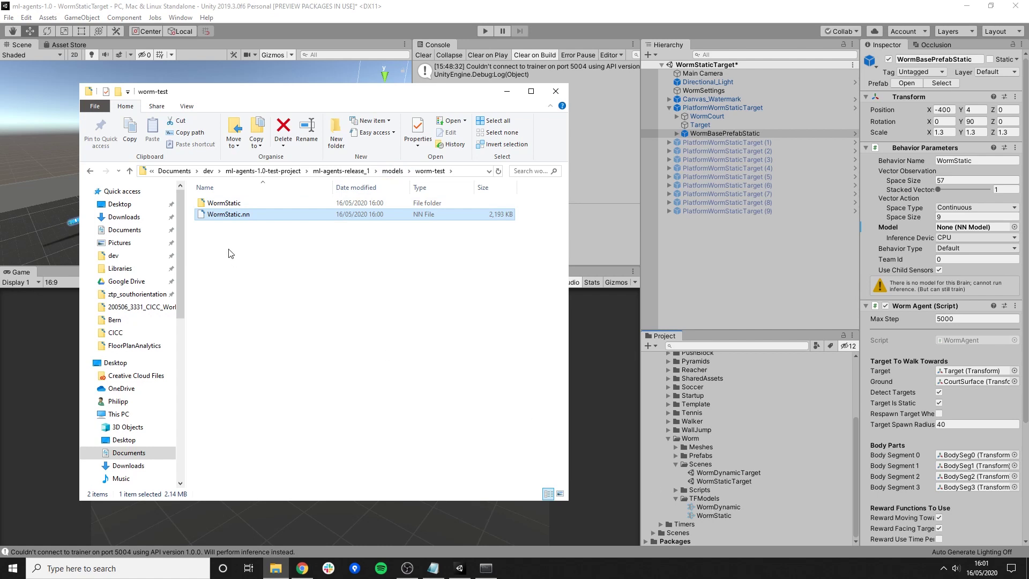
right_click(236, 215)
click(273, 429)
key(End)
text(-test-1)
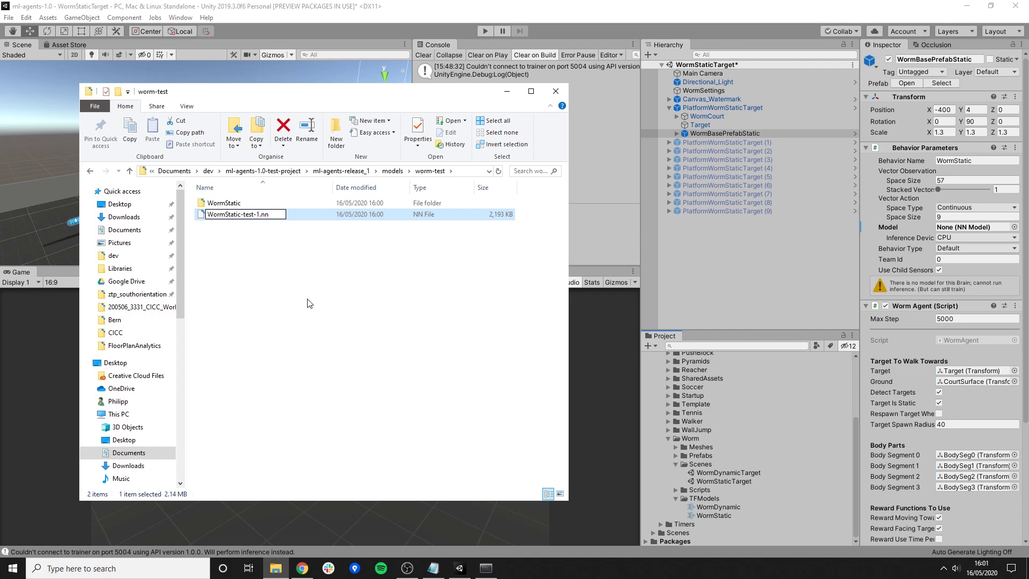
click(306, 296)
- Import WormStatic-test-1.nn from File Explorer into the Worm example's TFModels folder in Unity and display its import settings
click(248, 219)
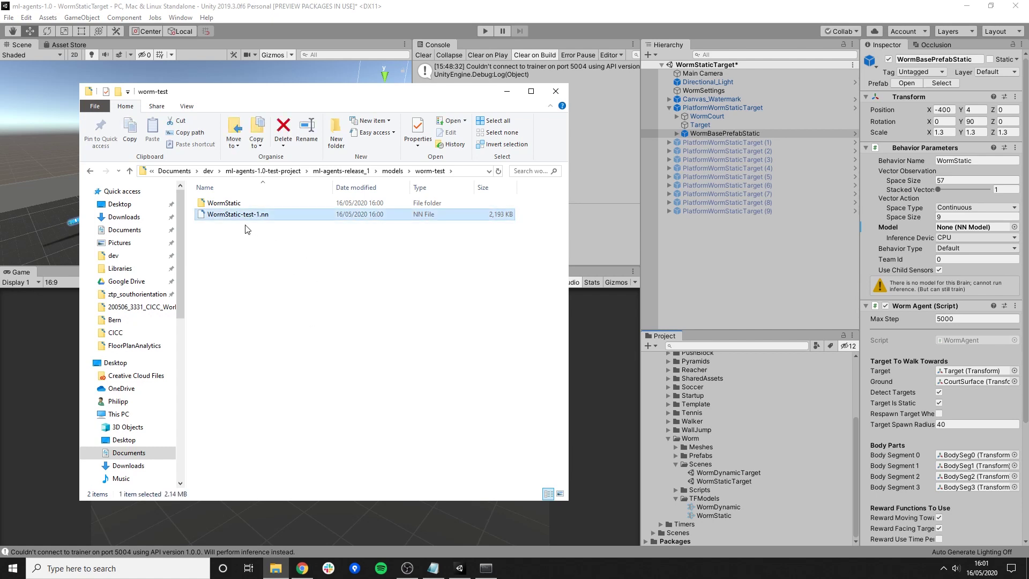
drag(225, 219, 706, 498)
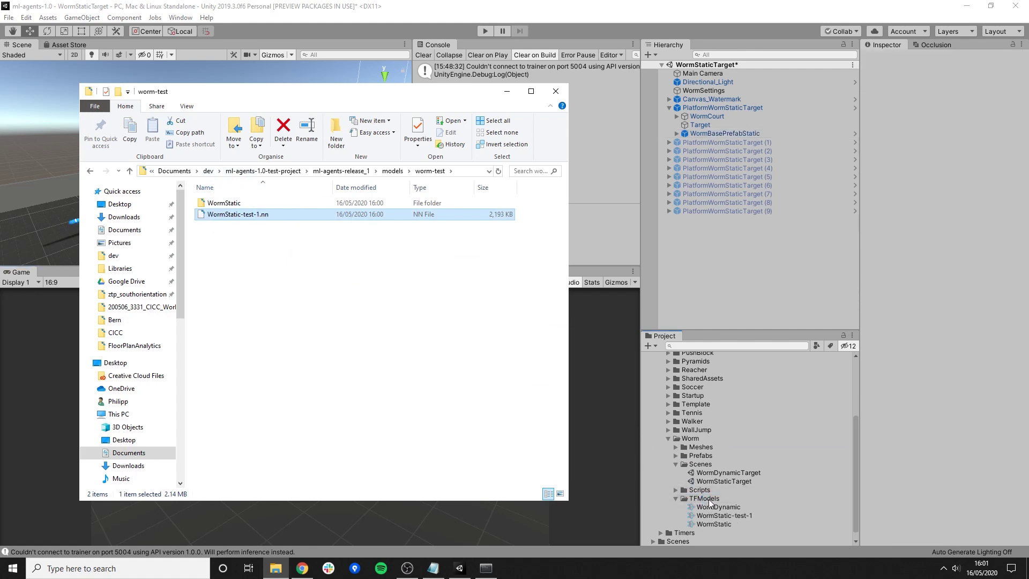
click(727, 517)
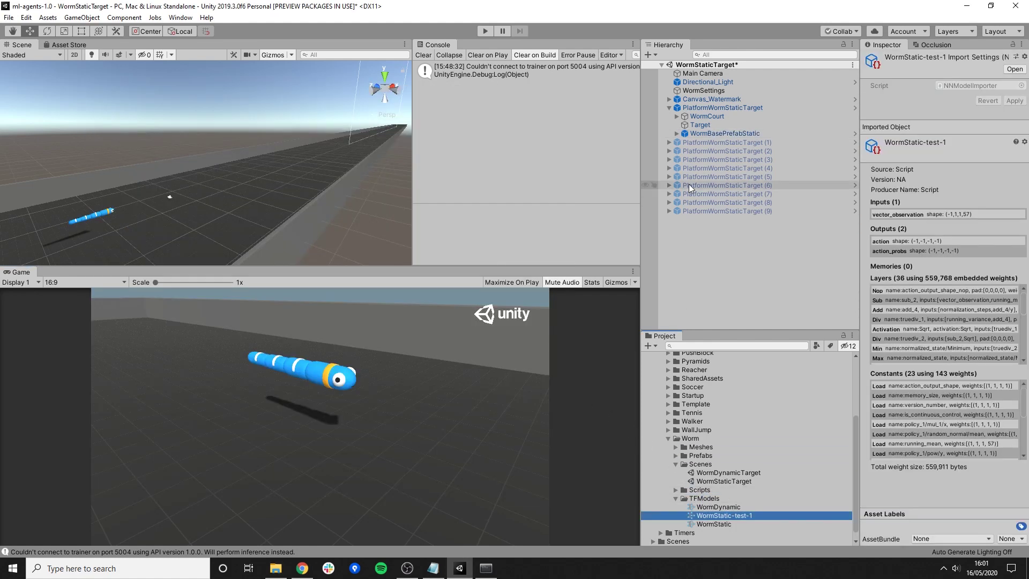
- Assign the WormStatic-test-1 model to WormBasePrefabStatic's Behavior Parameters and set its behavior type to Inference Only
click(711, 134)
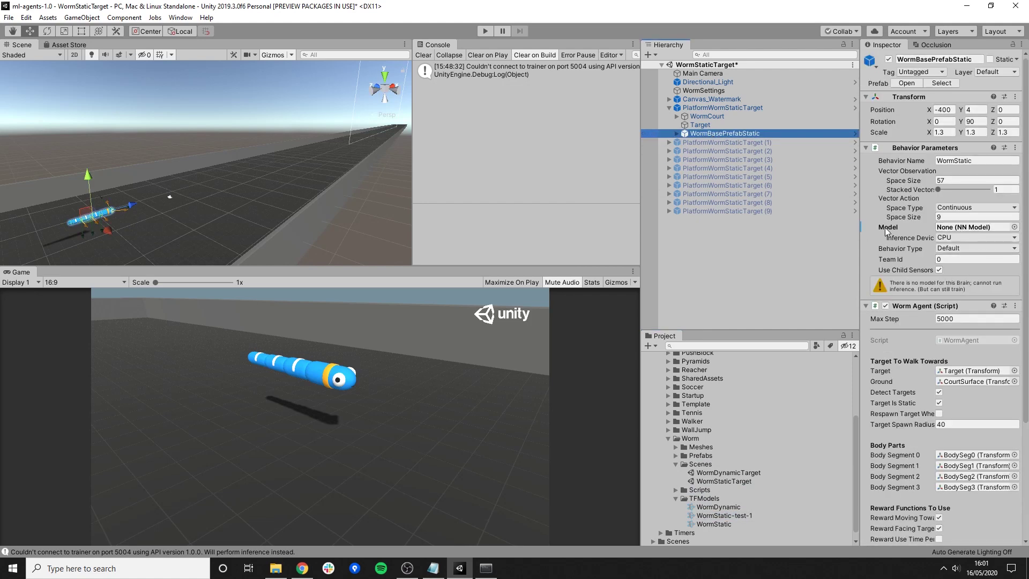
drag(724, 515, 956, 229)
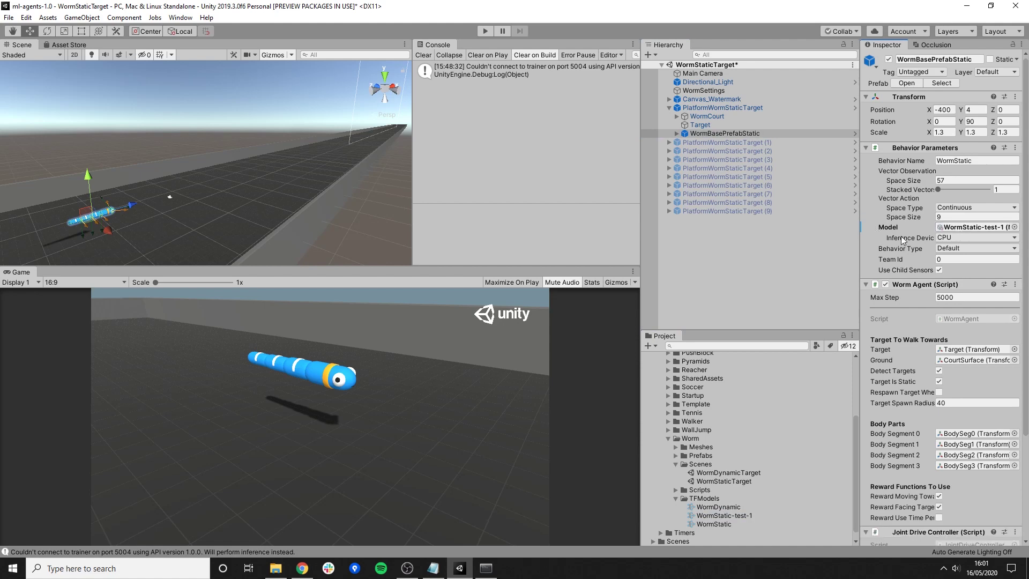
click(955, 250)
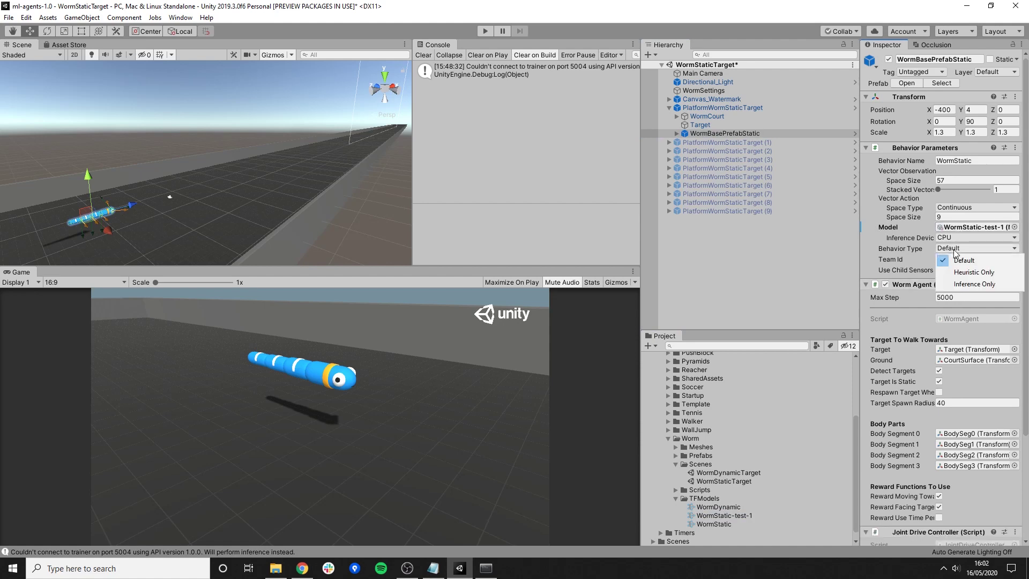
click(968, 284)
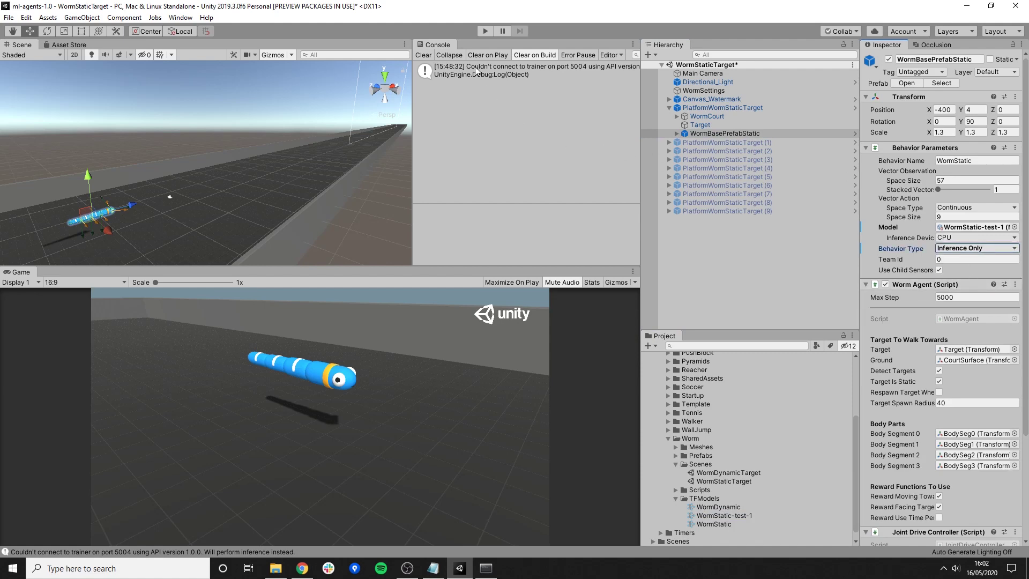
- Play the WormStaticTarget scene to watch the worm run on the trained model, stop playback and clear the selection
click(485, 31)
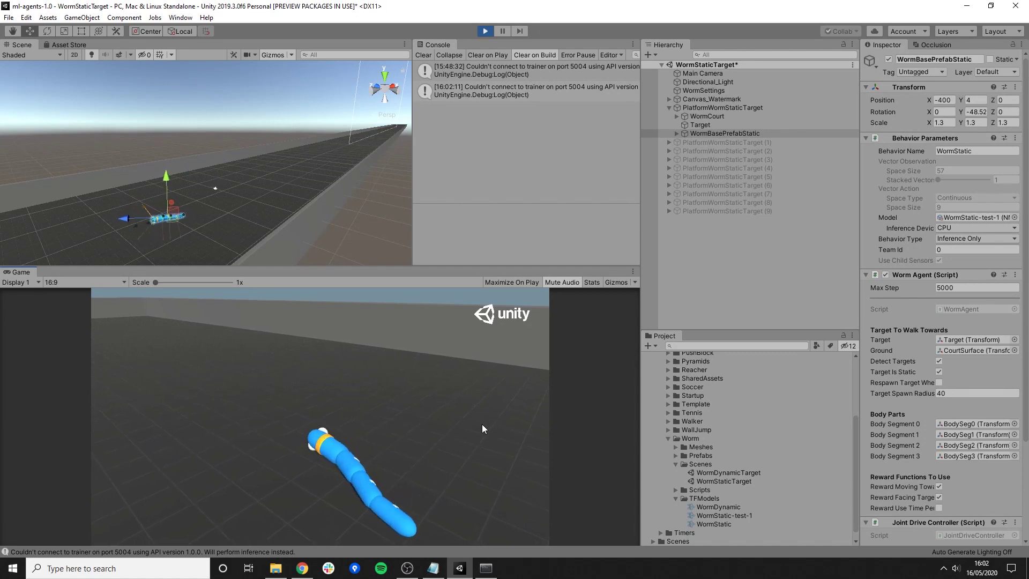
click(481, 33)
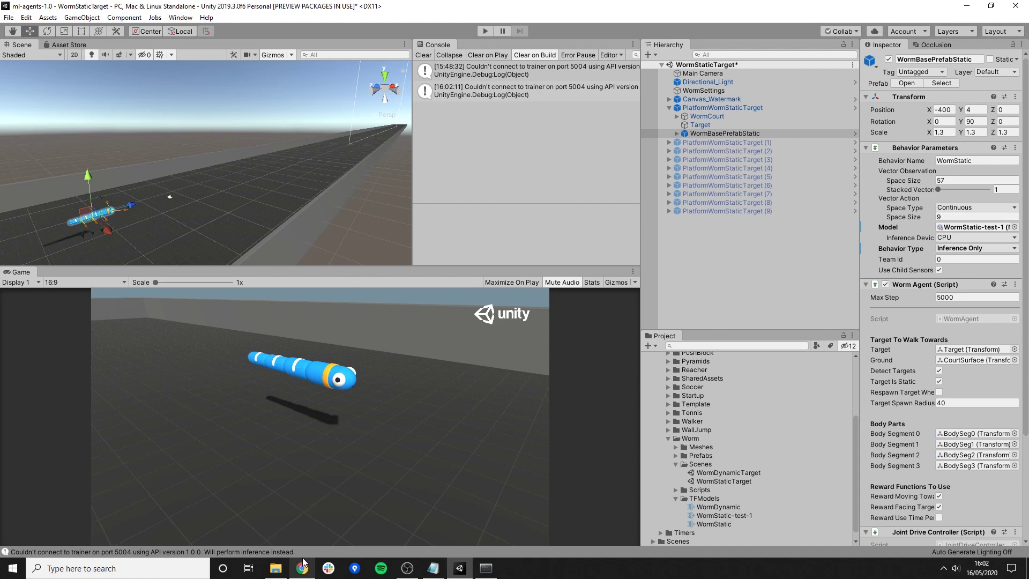
mouse_move(303, 569)
click(201, 115)
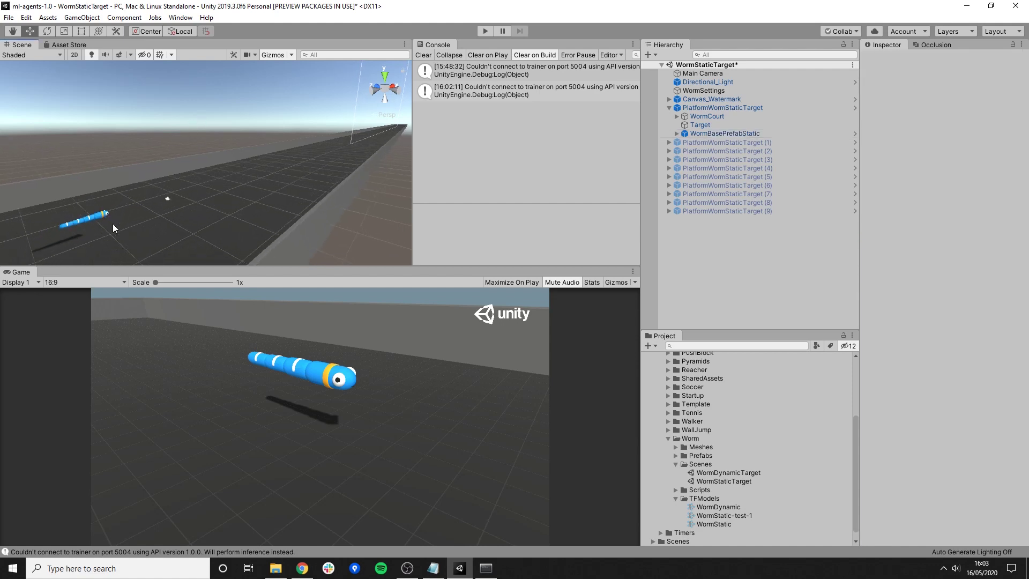